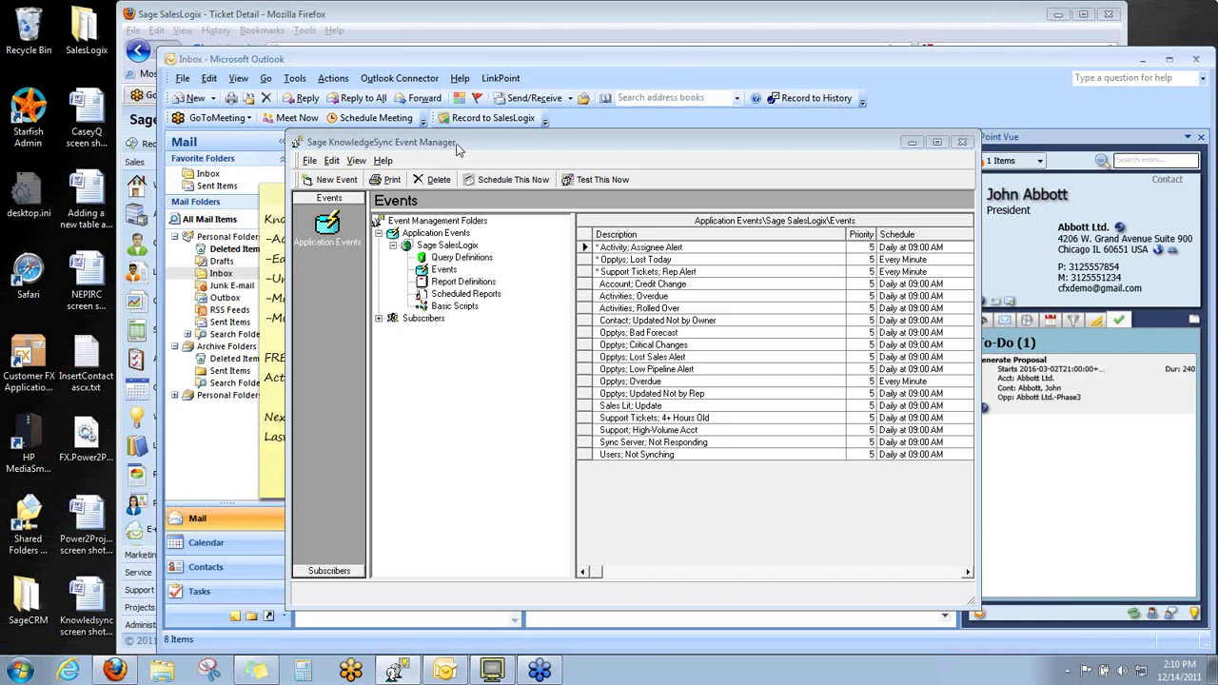
# Step: Switch to the Sage KnowledgeSync Event Monitor and examine the pending, sent and error email delivery lists, finishing on the emails sent today
pyautogui.click(492, 671)
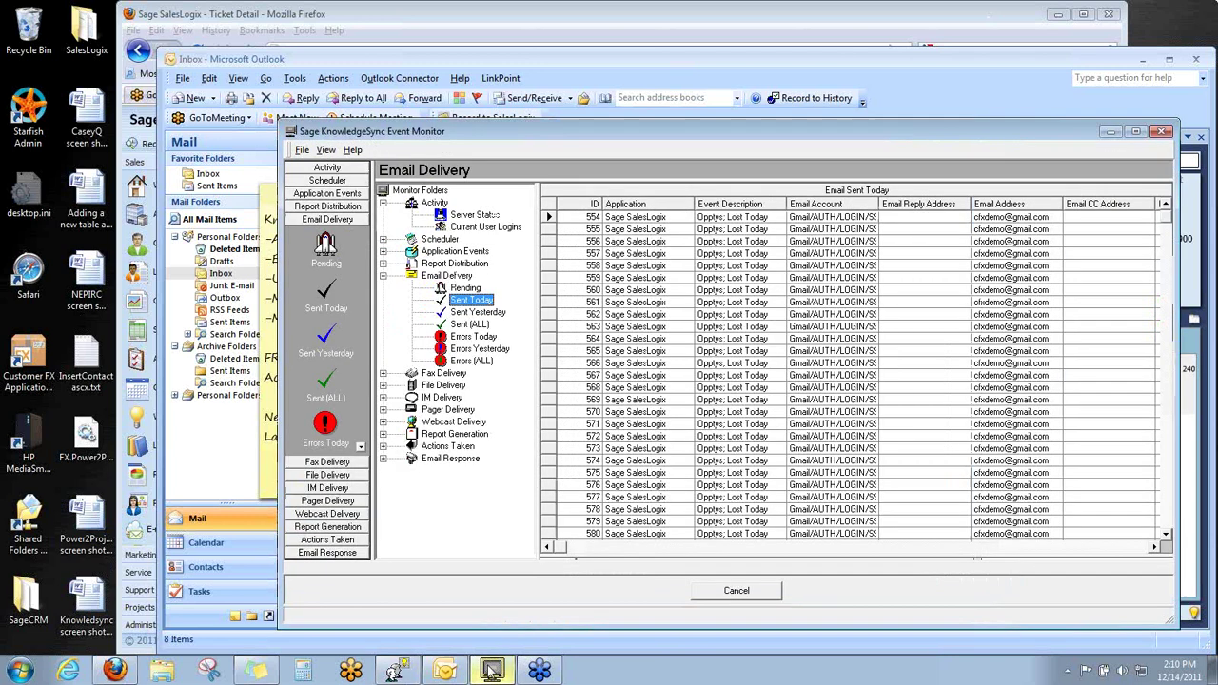
pyautogui.click(466, 288)
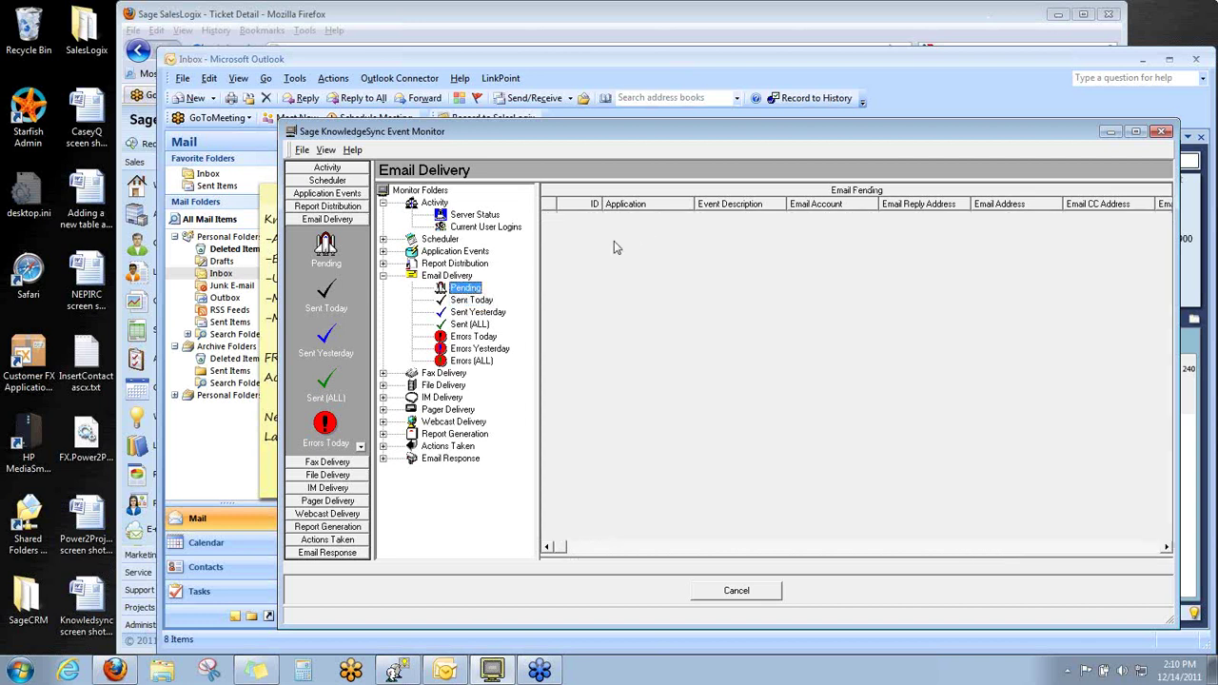
pyautogui.click(471, 302)
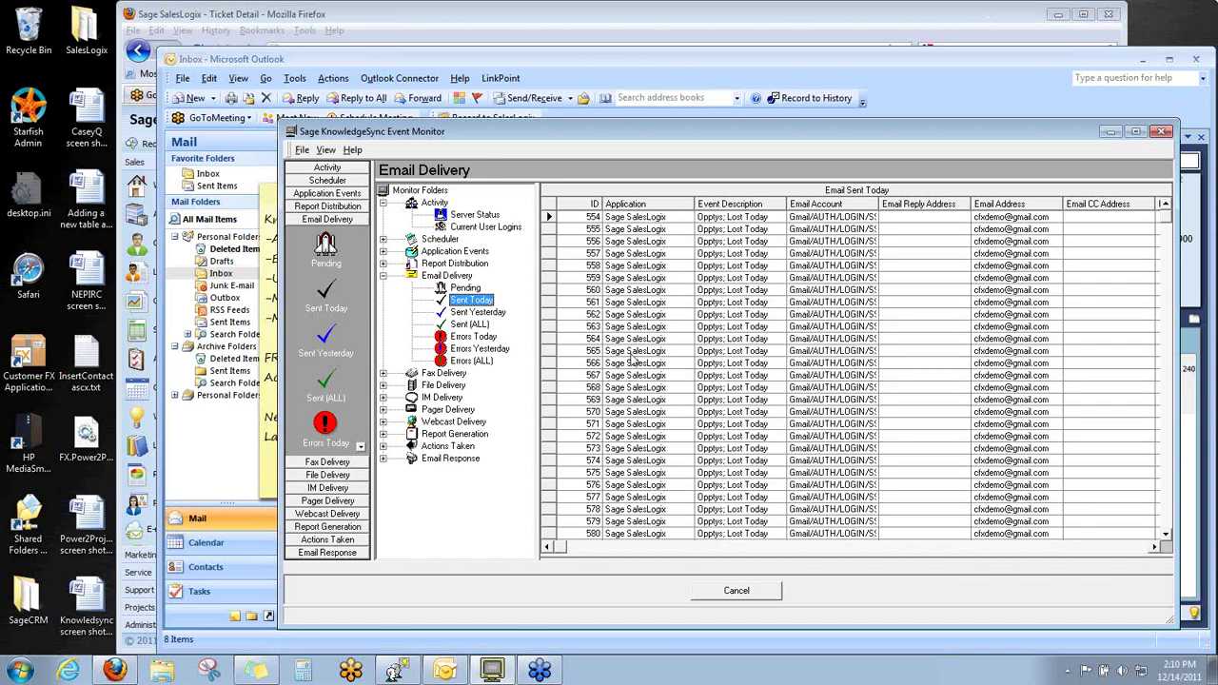
pyautogui.click(495, 314)
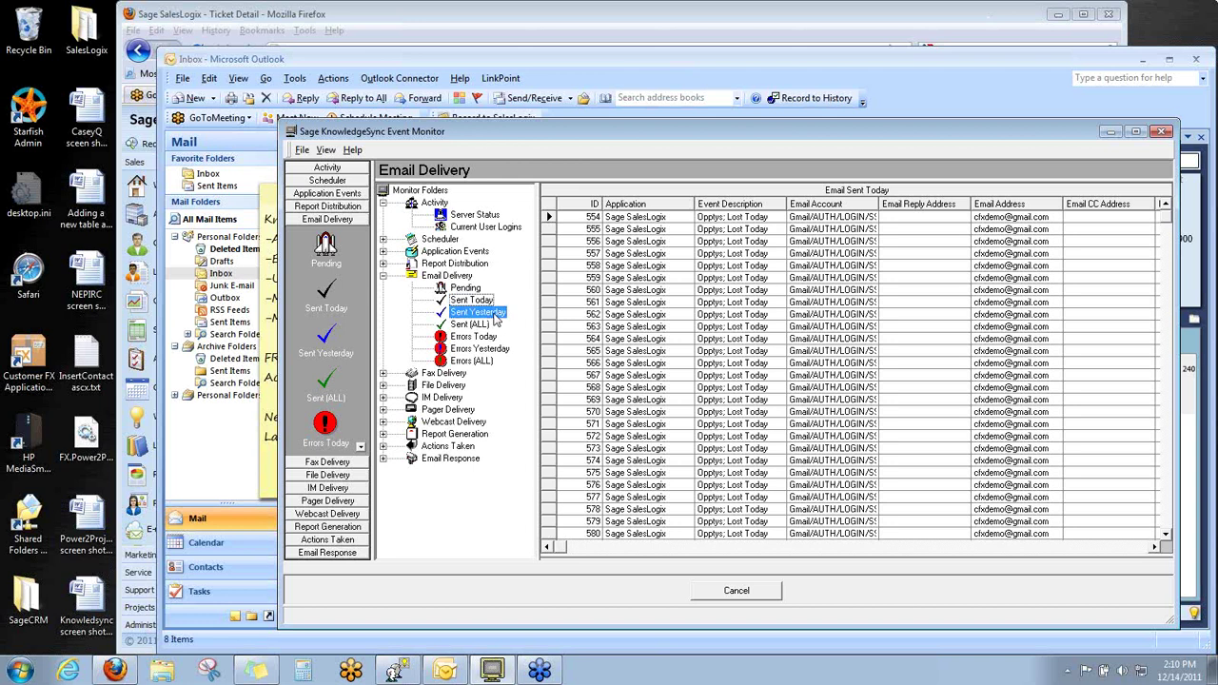
pyautogui.click(481, 325)
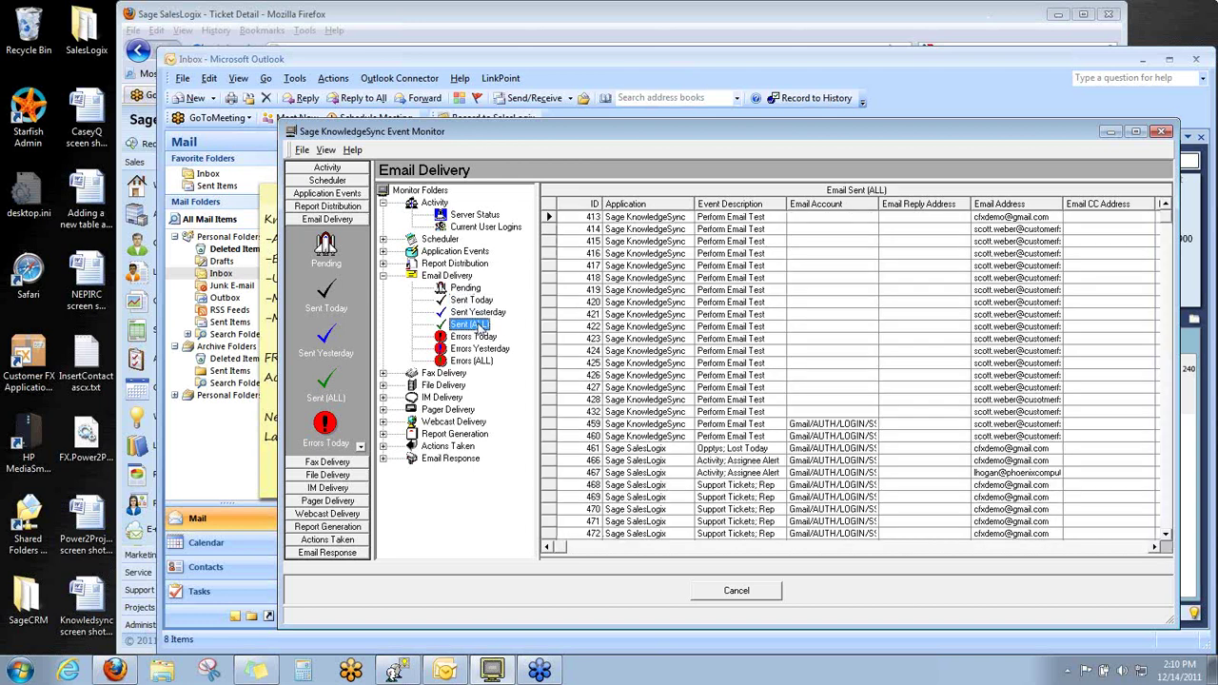
pyautogui.click(476, 338)
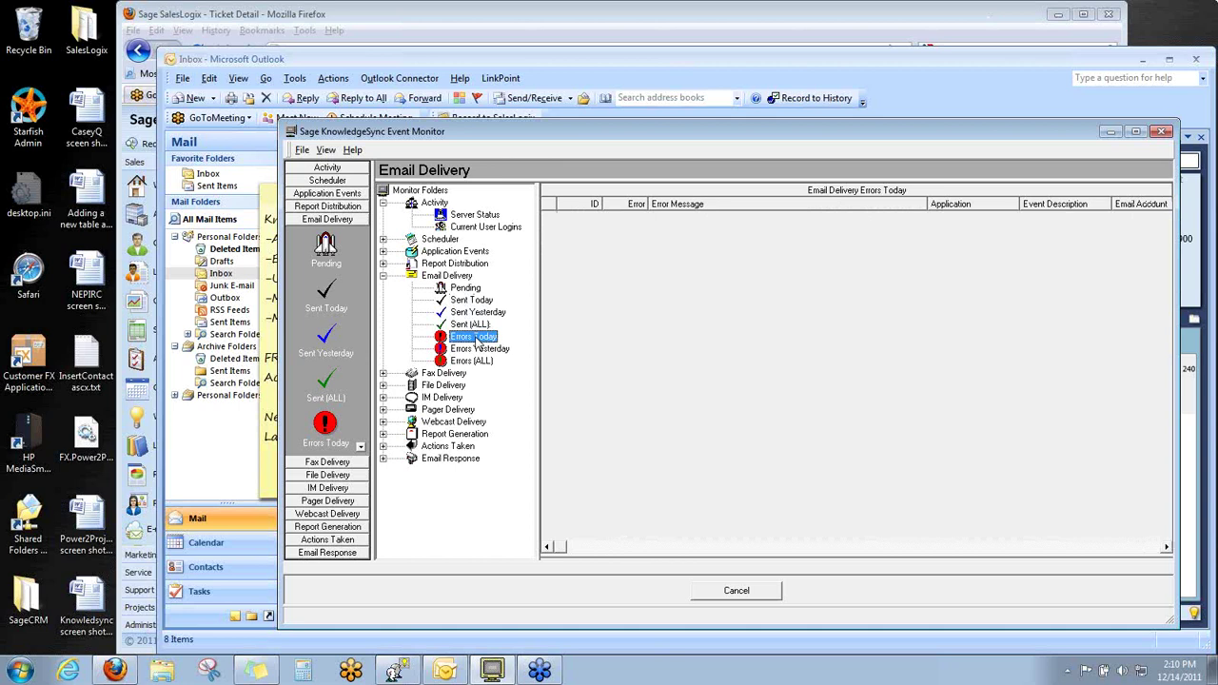
pyautogui.click(461, 291)
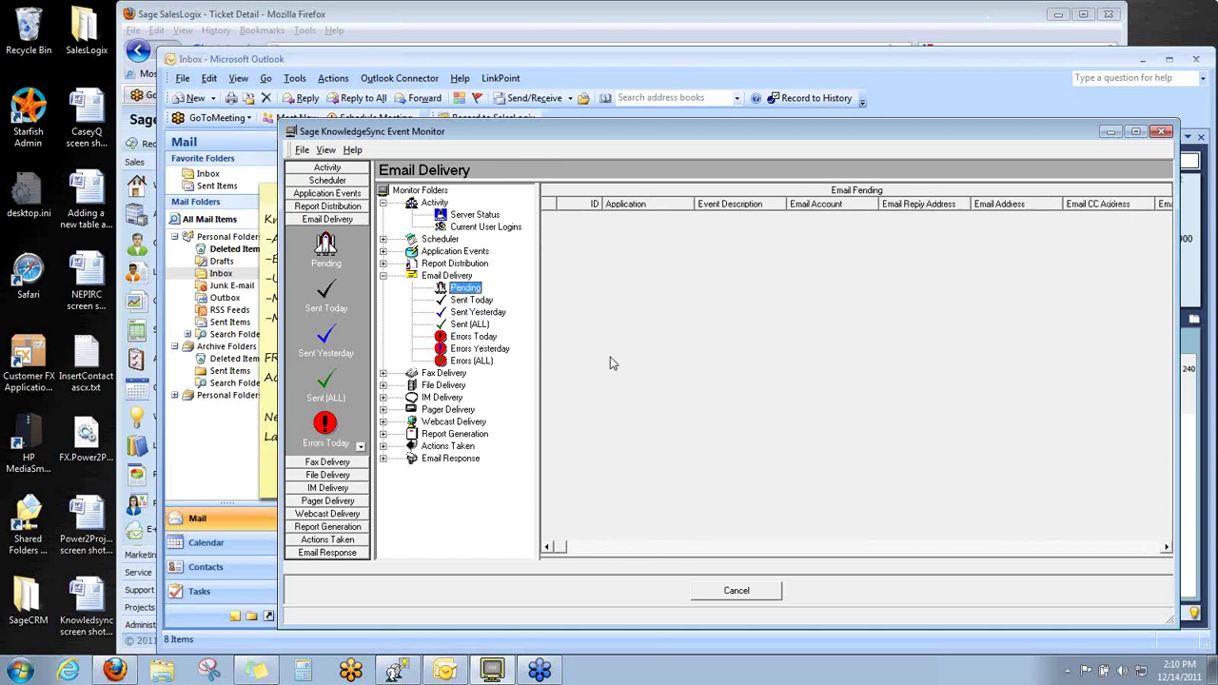
pyautogui.click(485, 302)
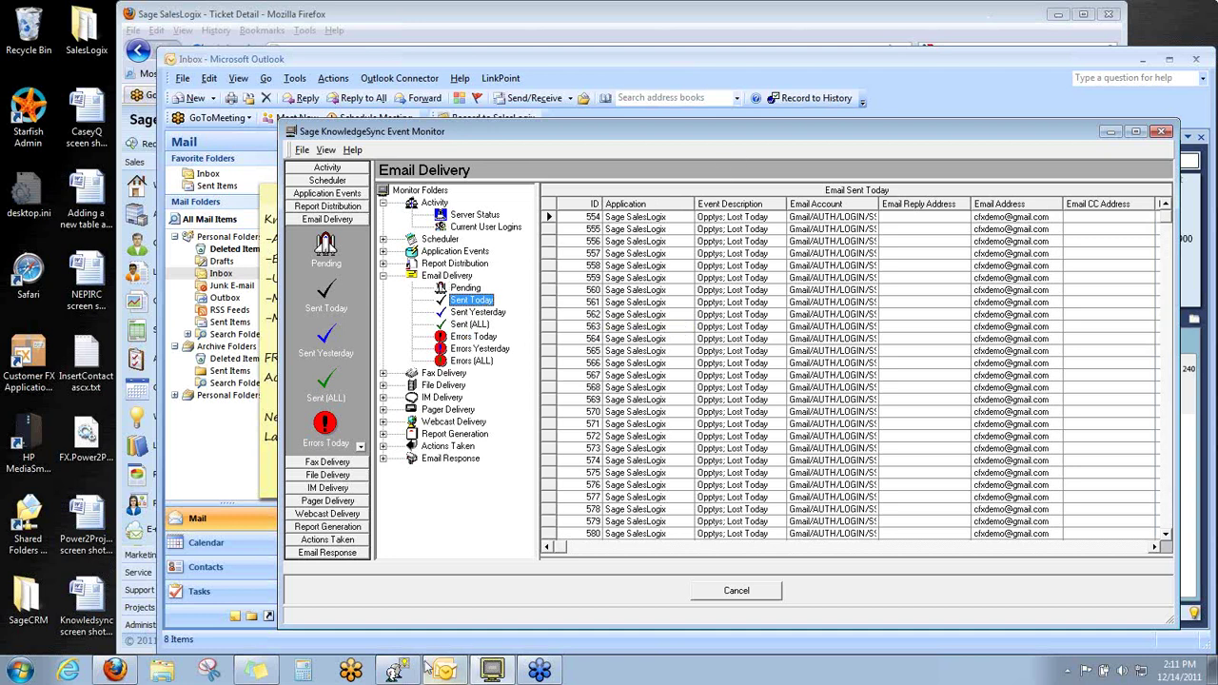
# Step: Switch to the Sage KnowledgeSync Event Manager and move its window slightly up and to the left
pyautogui.moveTo(400, 671)
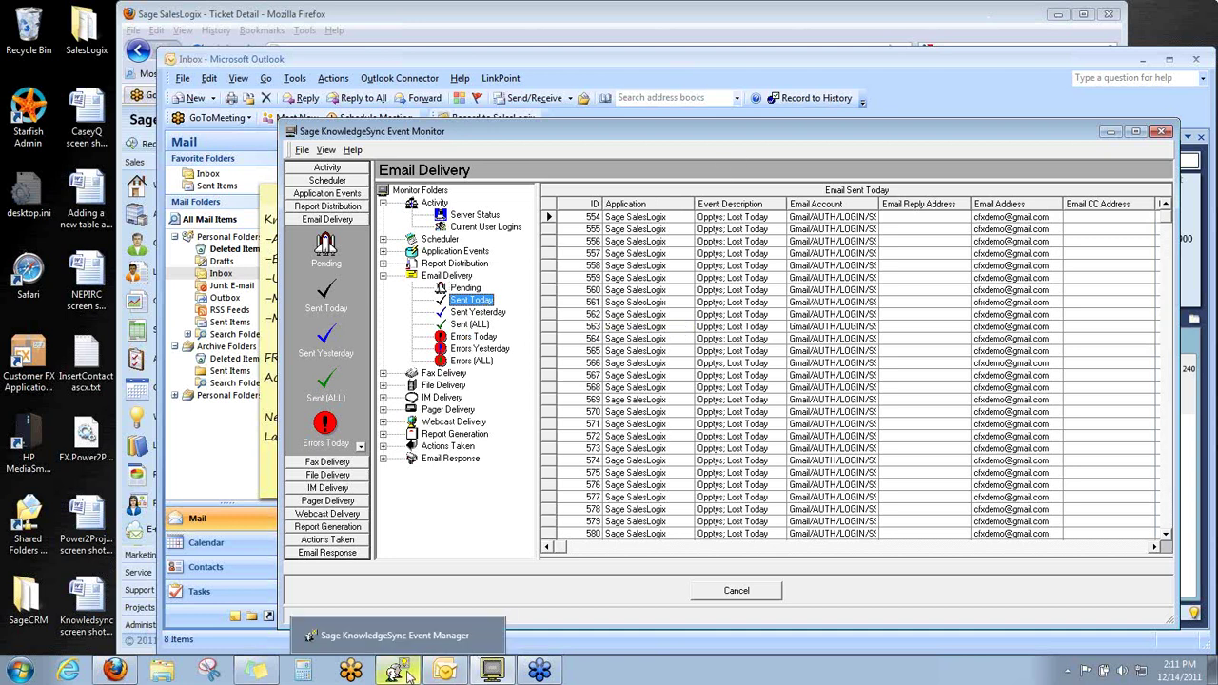
pyautogui.click(404, 672)
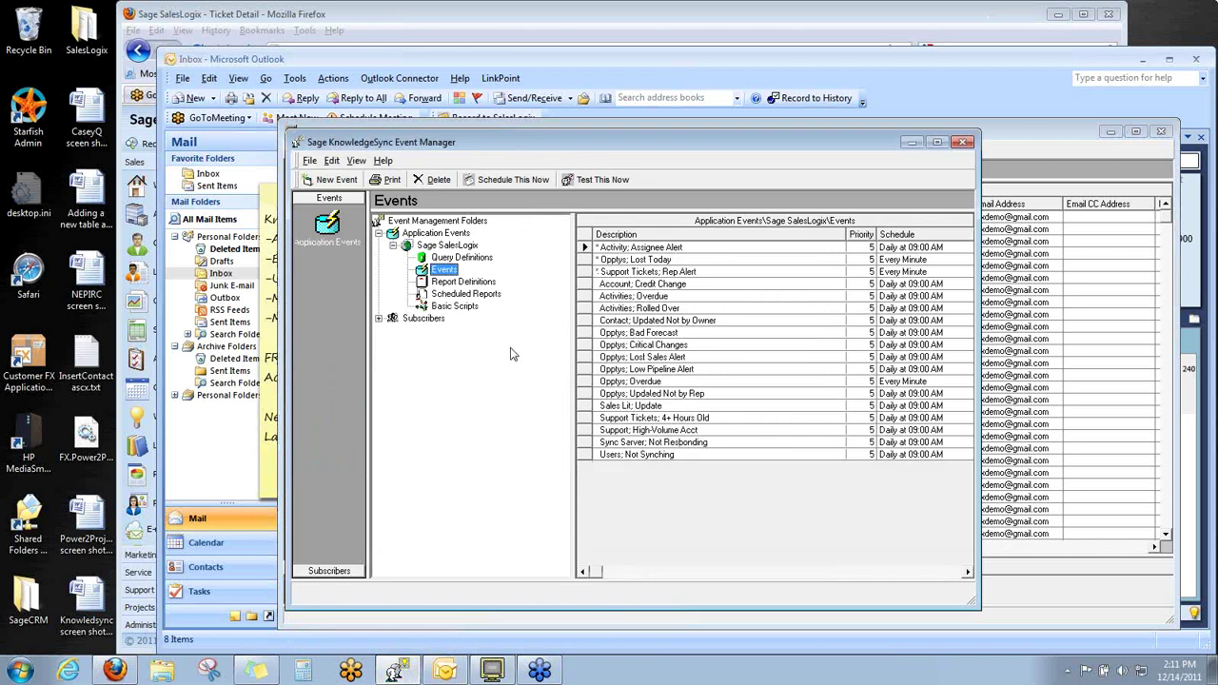
pyautogui.moveTo(561, 148); pyautogui.dragTo(522, 136)
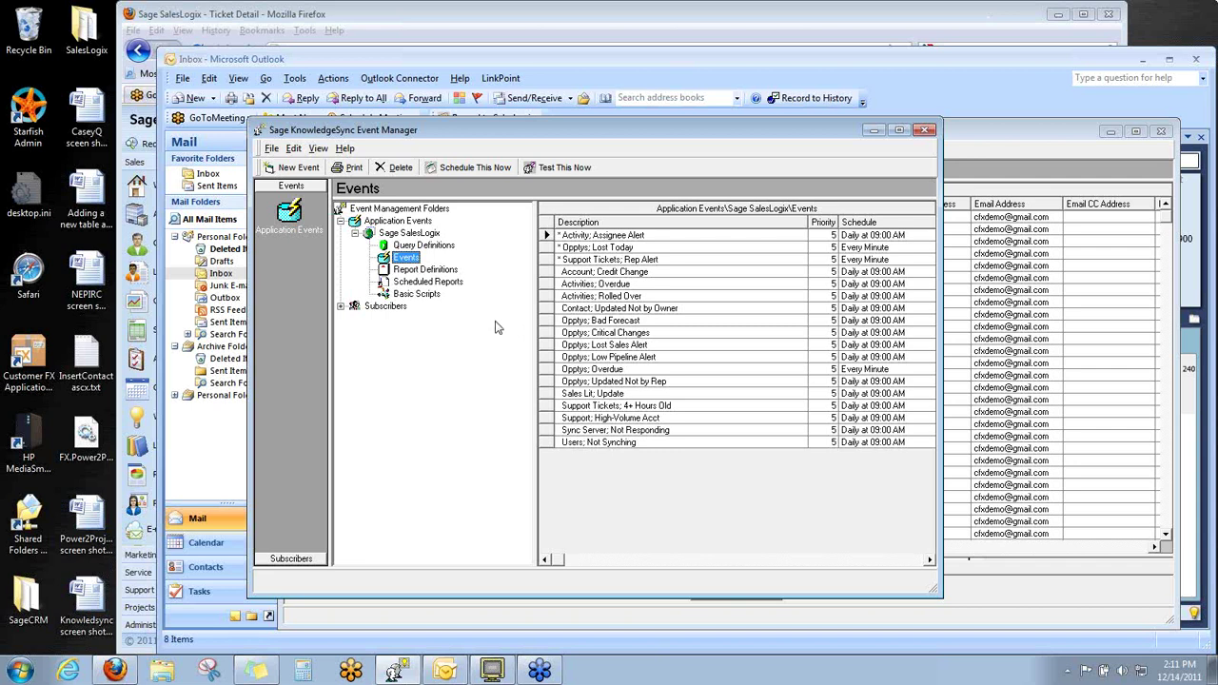
# Step: Examine the Activity; Assignee Alert, Opptys; Lost Today and Support Tickets; Rep Alert entries in the Sage SalesLogix events list
pyautogui.click(626, 237)
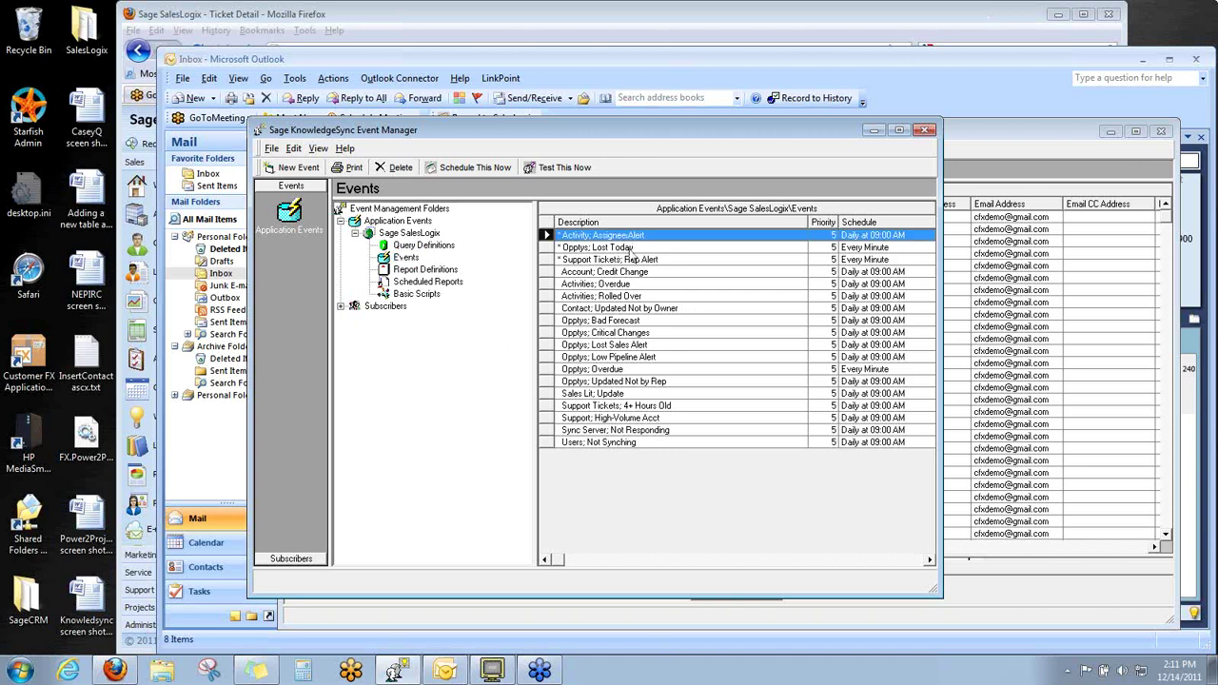
pyautogui.click(630, 247)
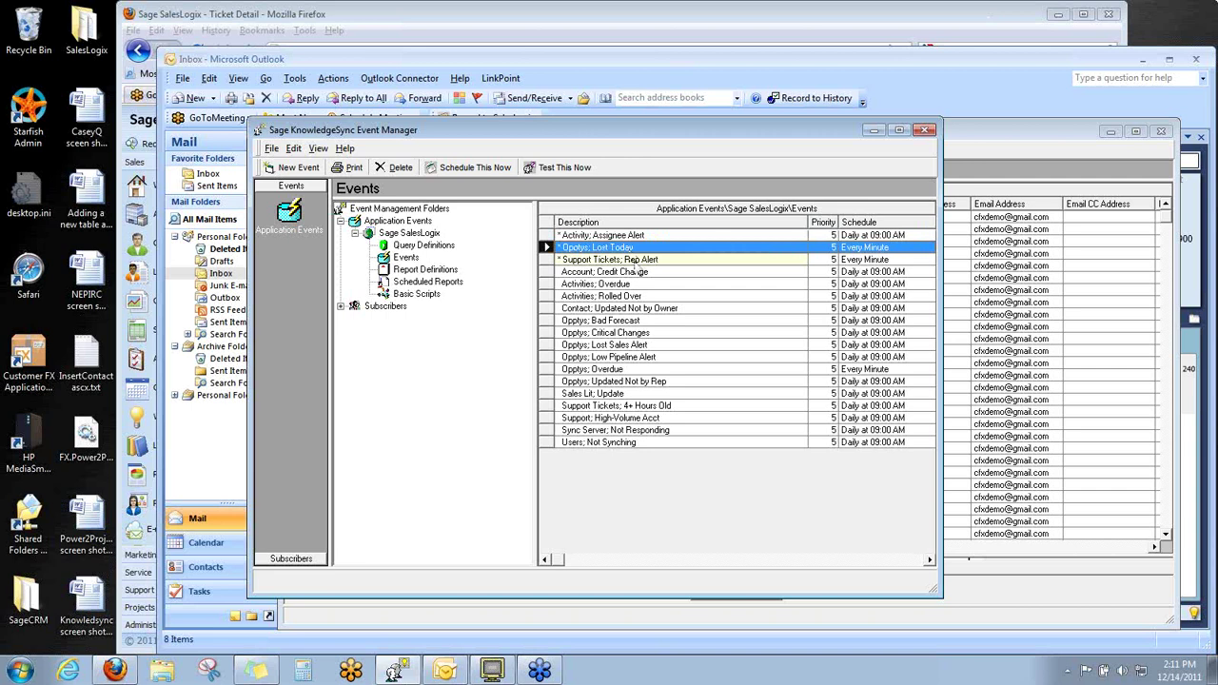
pyautogui.click(634, 260)
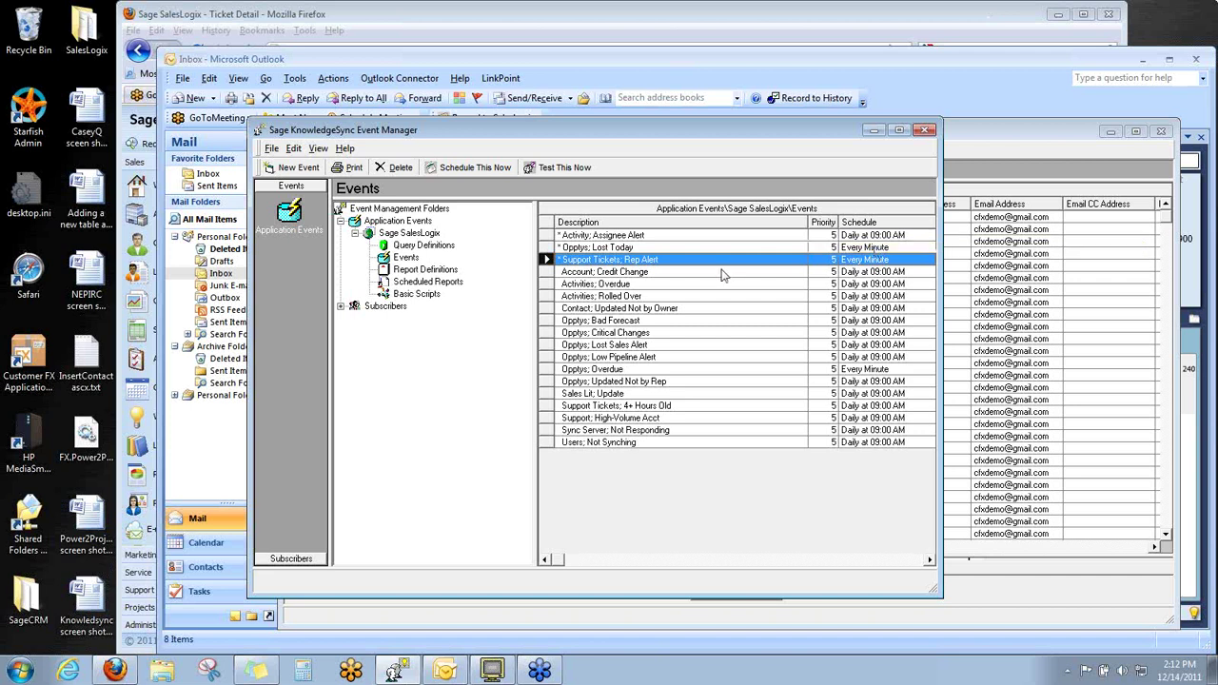
pyautogui.click(647, 238)
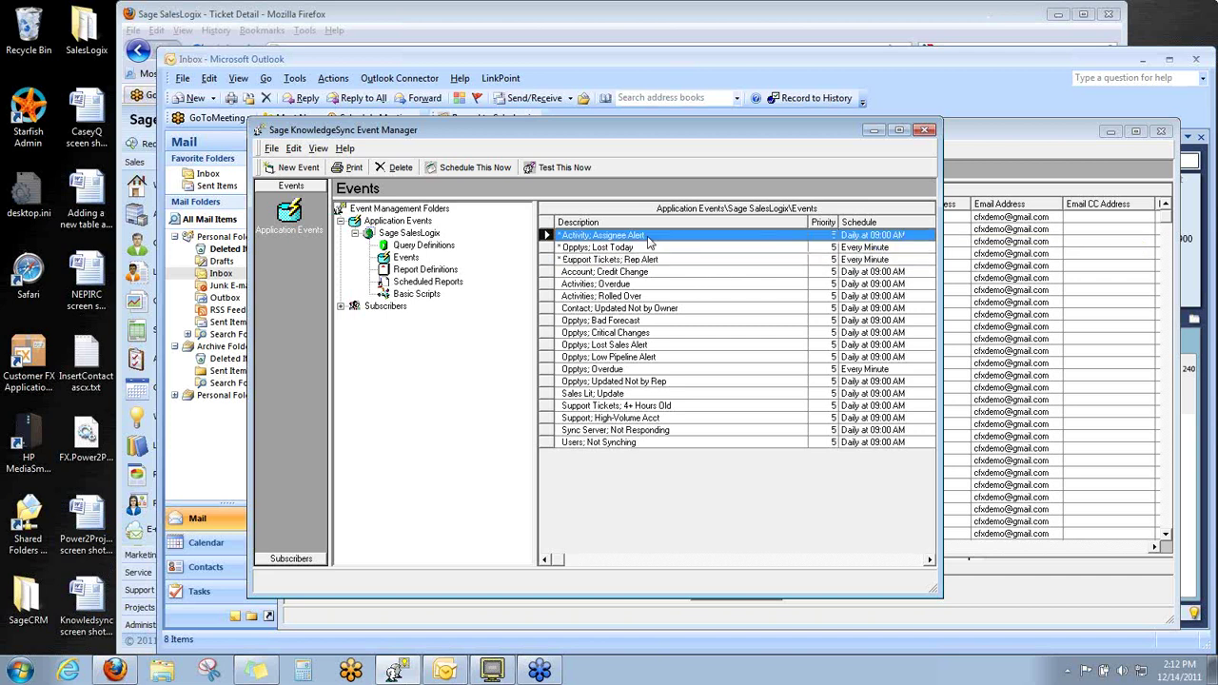
pyautogui.click(649, 244)
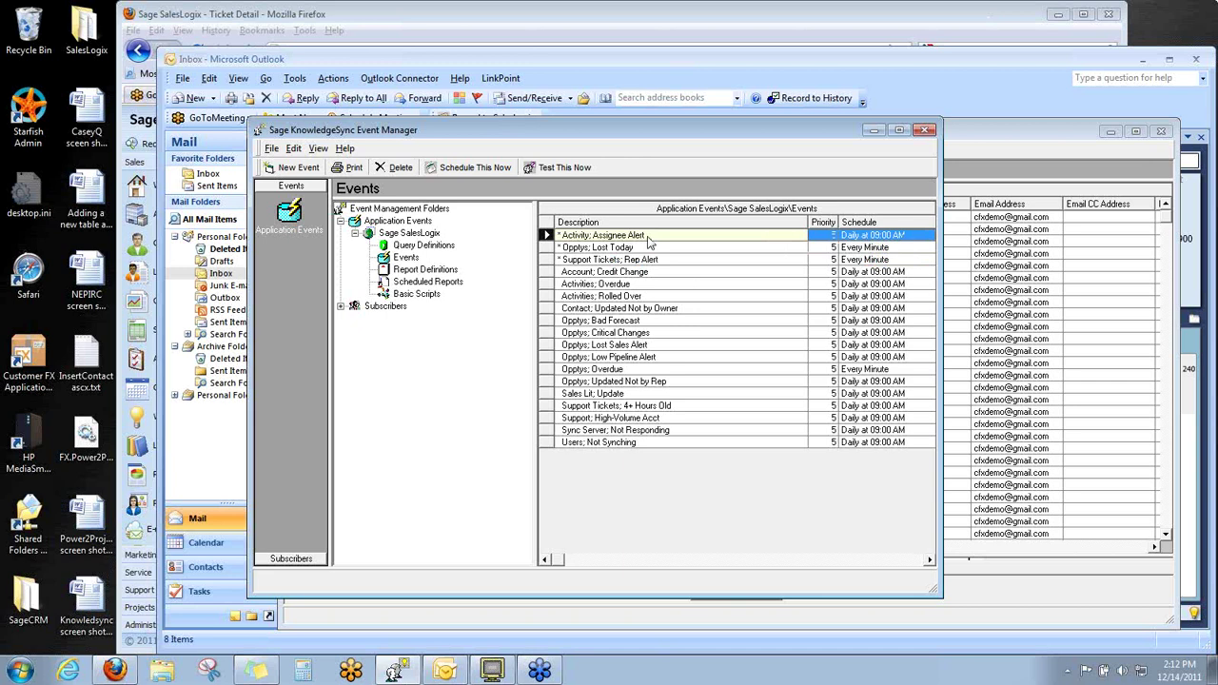
pyautogui.click(648, 250)
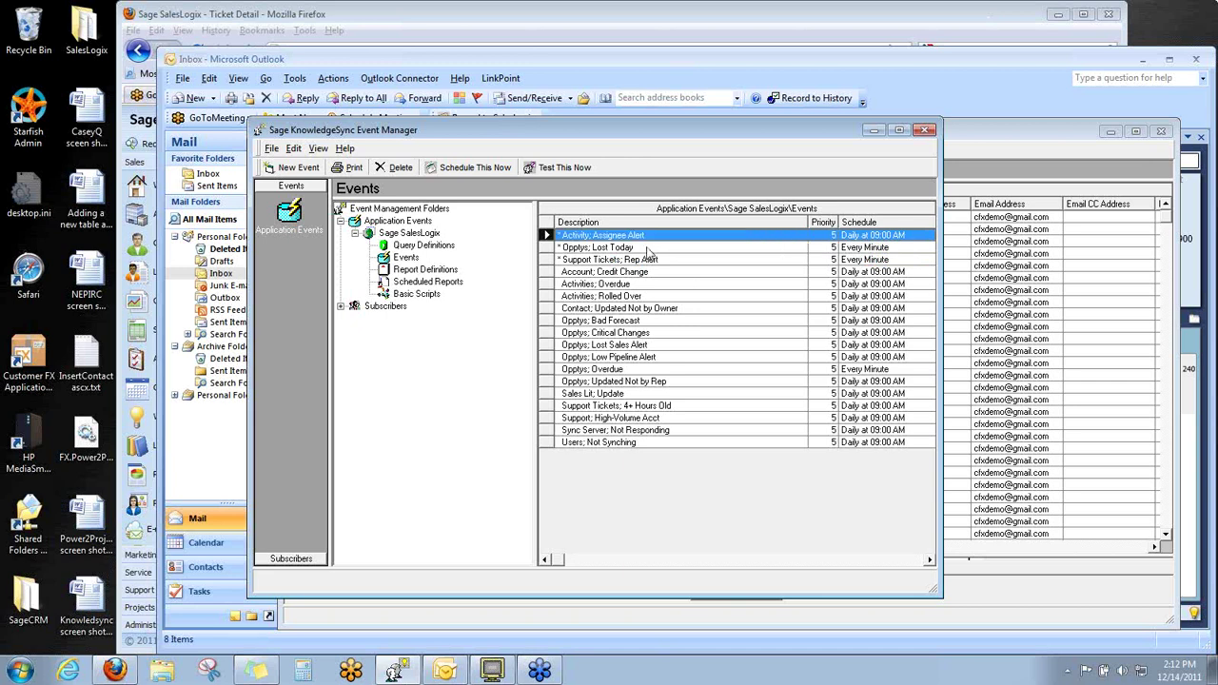
pyautogui.click(647, 250)
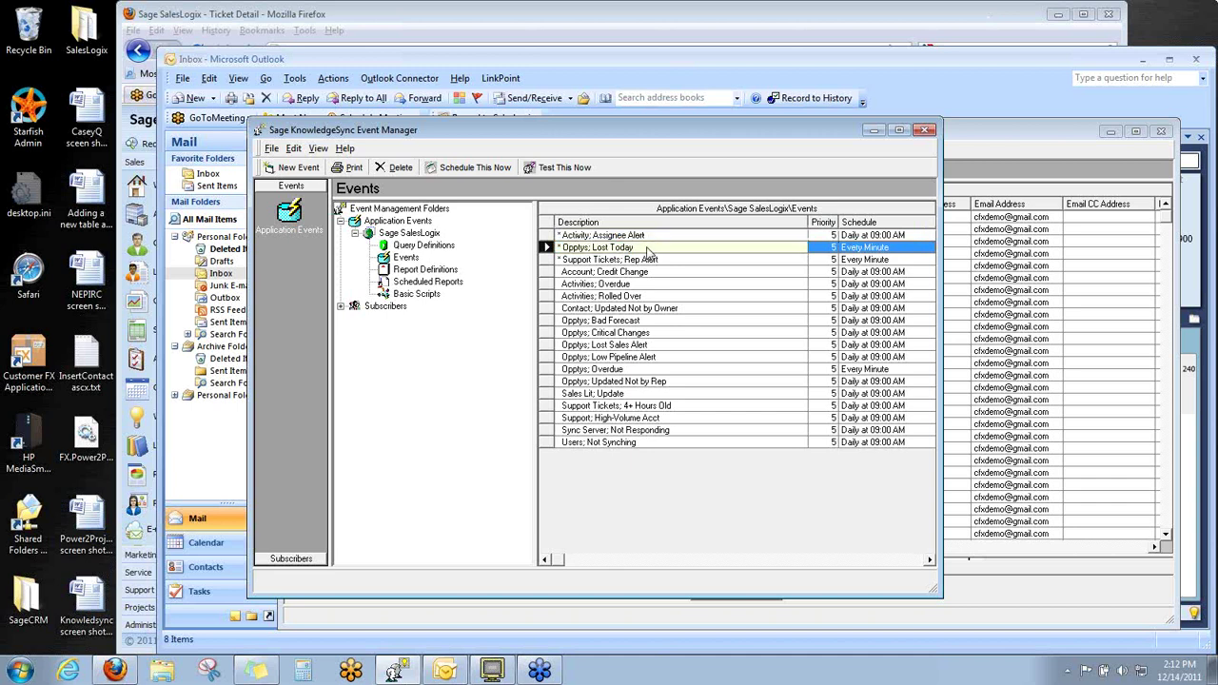
pyautogui.click(653, 259)
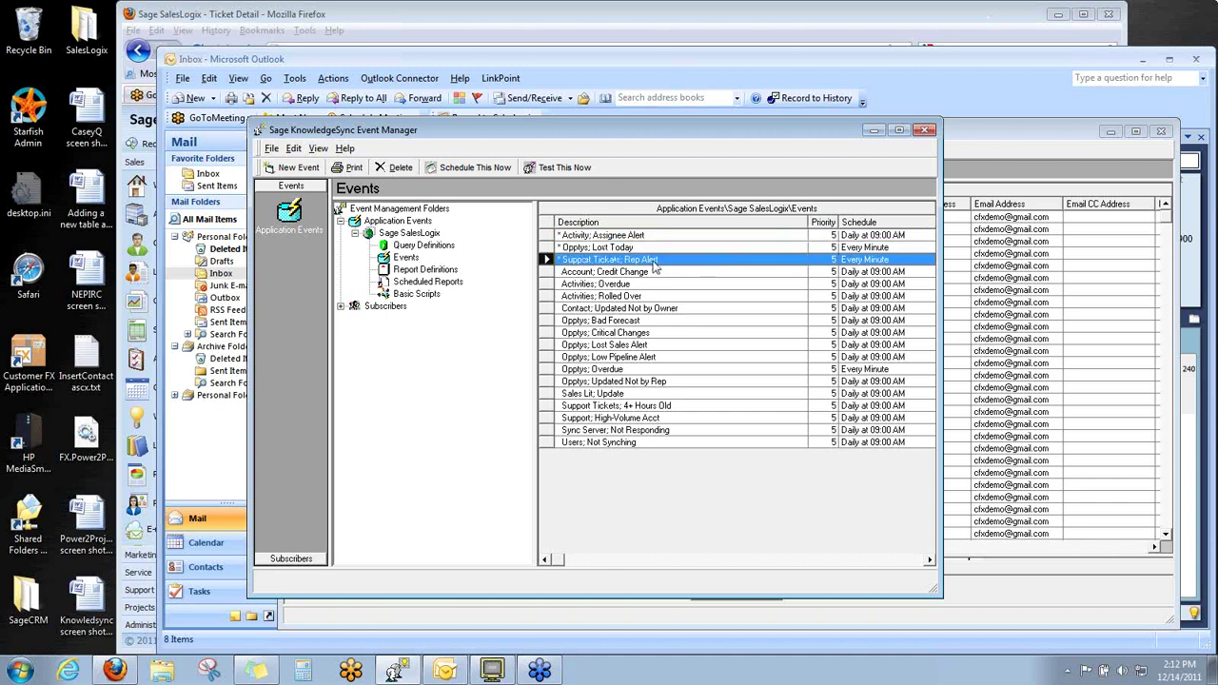
pyautogui.click(653, 260)
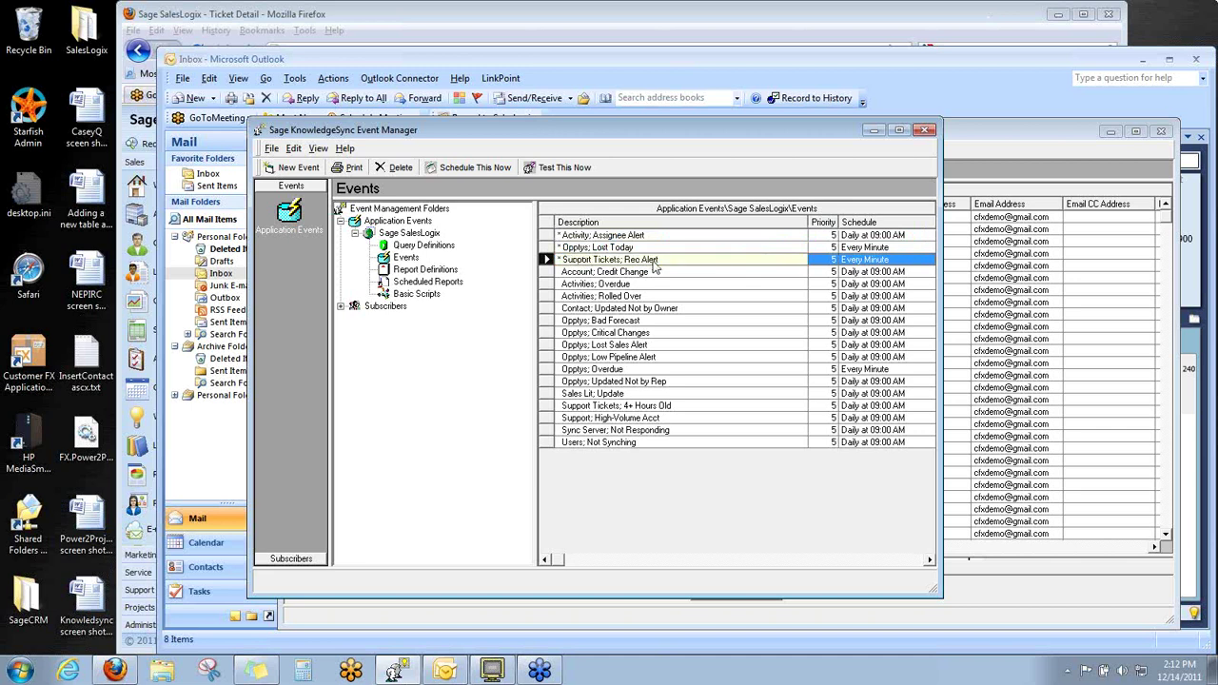
pyautogui.click(658, 267)
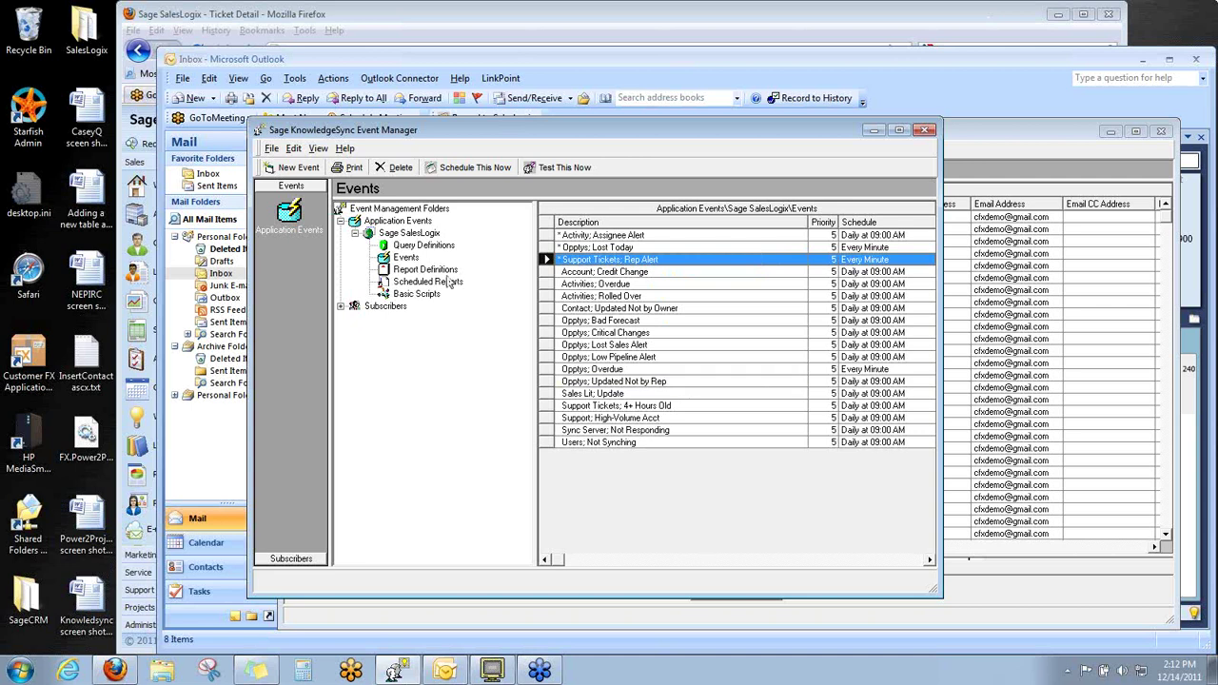
# Step: Look through the full list of Sage SalesLogix query definitions, from accounts to support tickets and to-dos
pyautogui.click(411, 246)
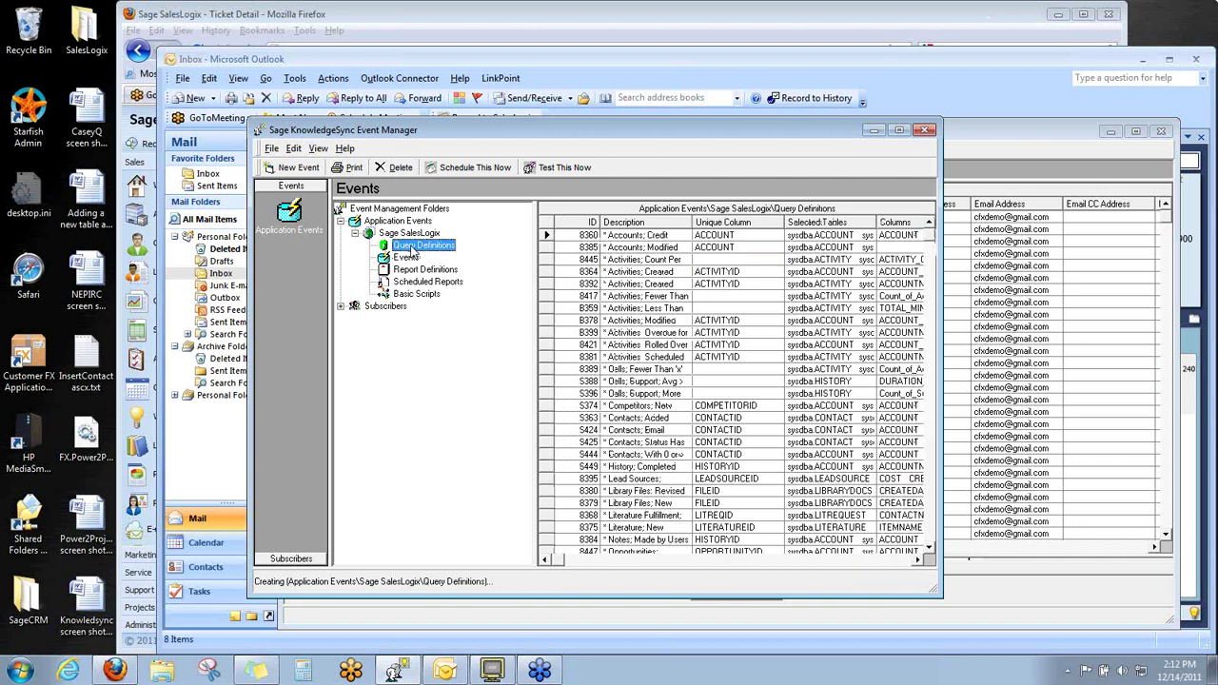
pyautogui.click(407, 260)
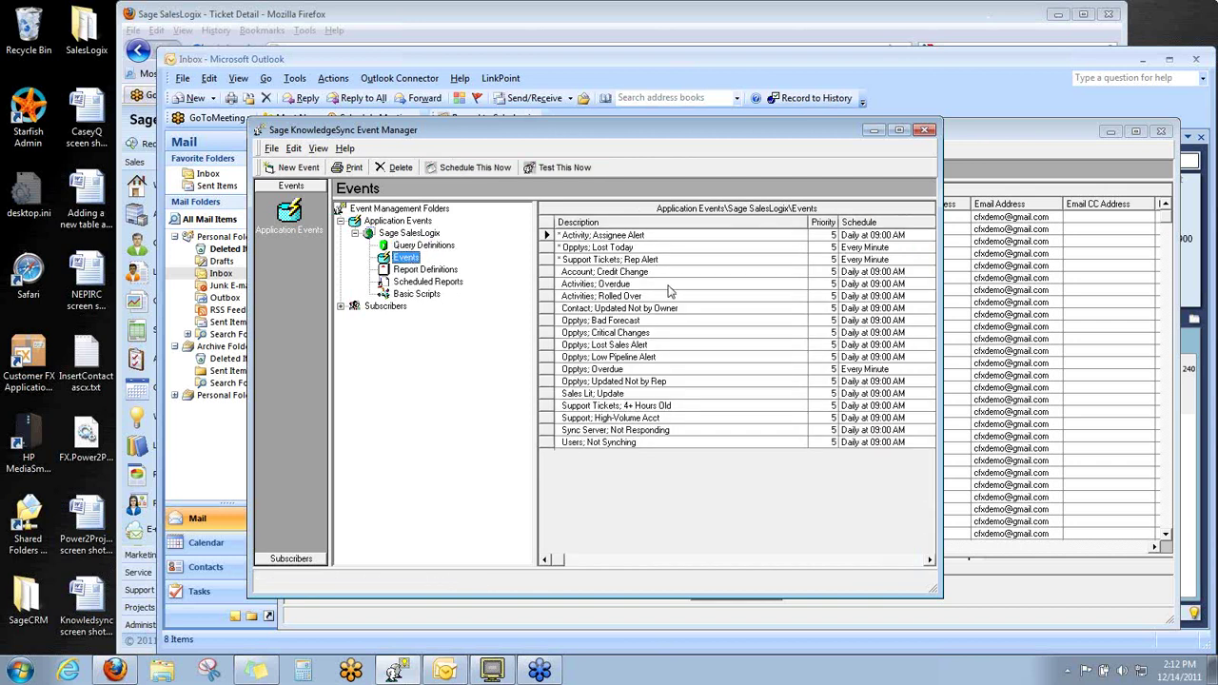
pyautogui.click(434, 247)
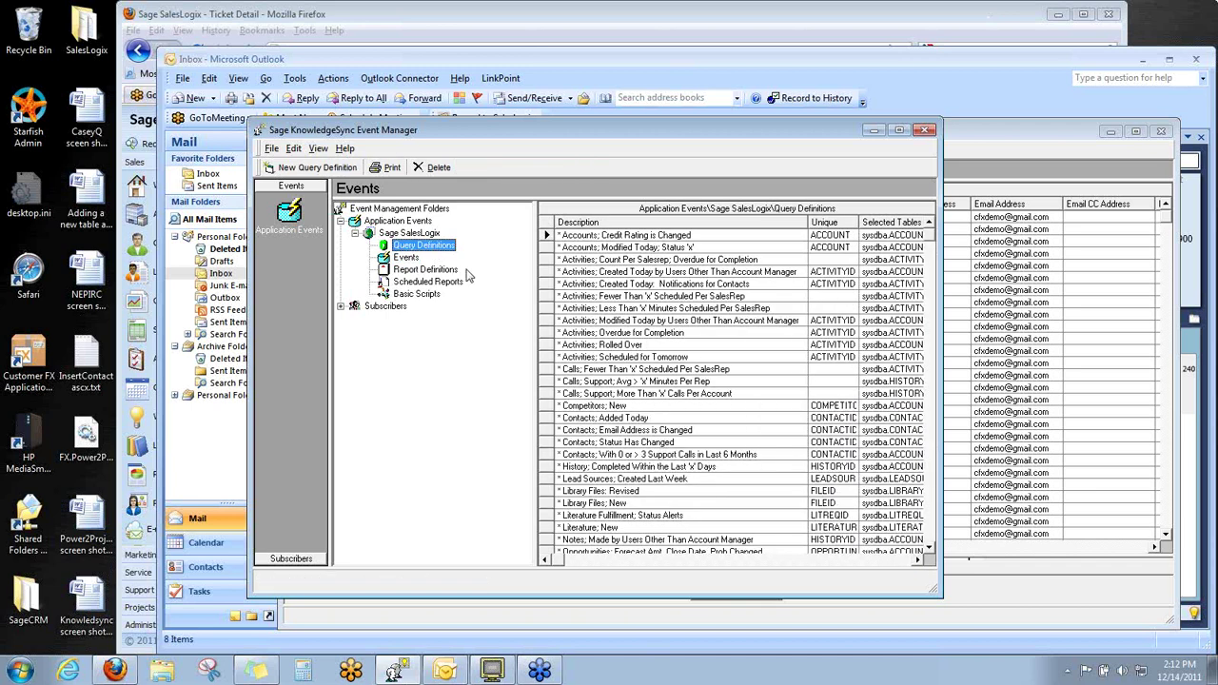
pyautogui.click(644, 240)
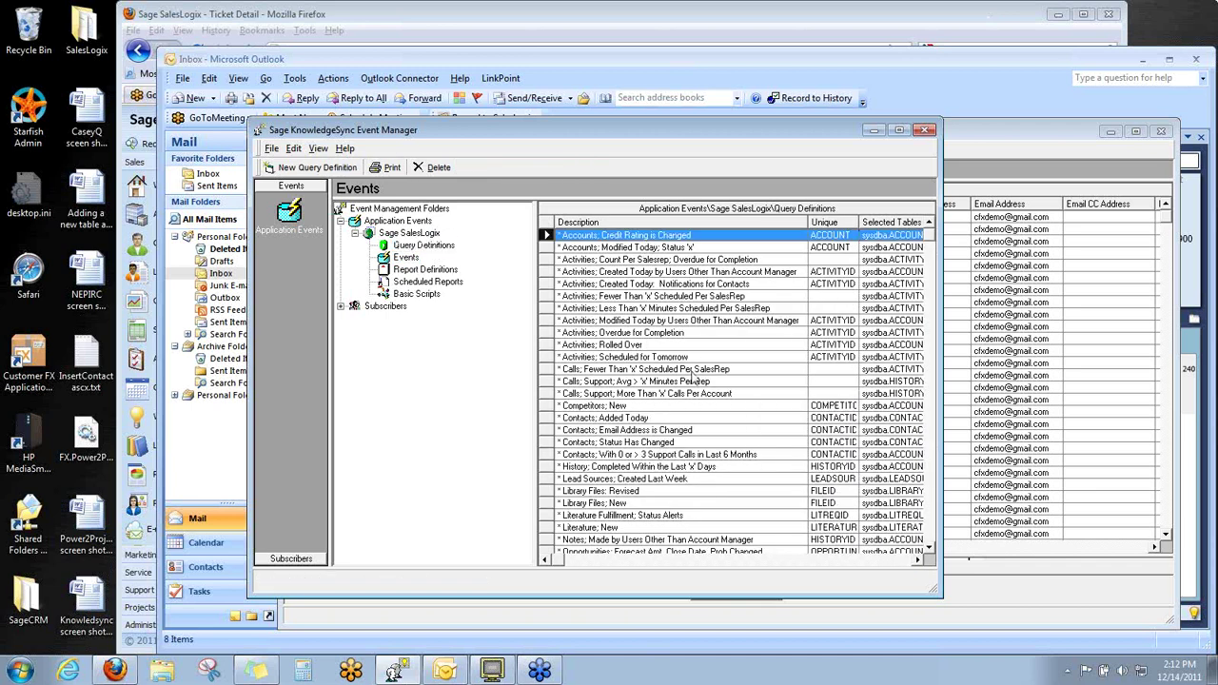
pyautogui.scroll(-1, 698, 429)
pyautogui.scroll(-8, 698, 428)
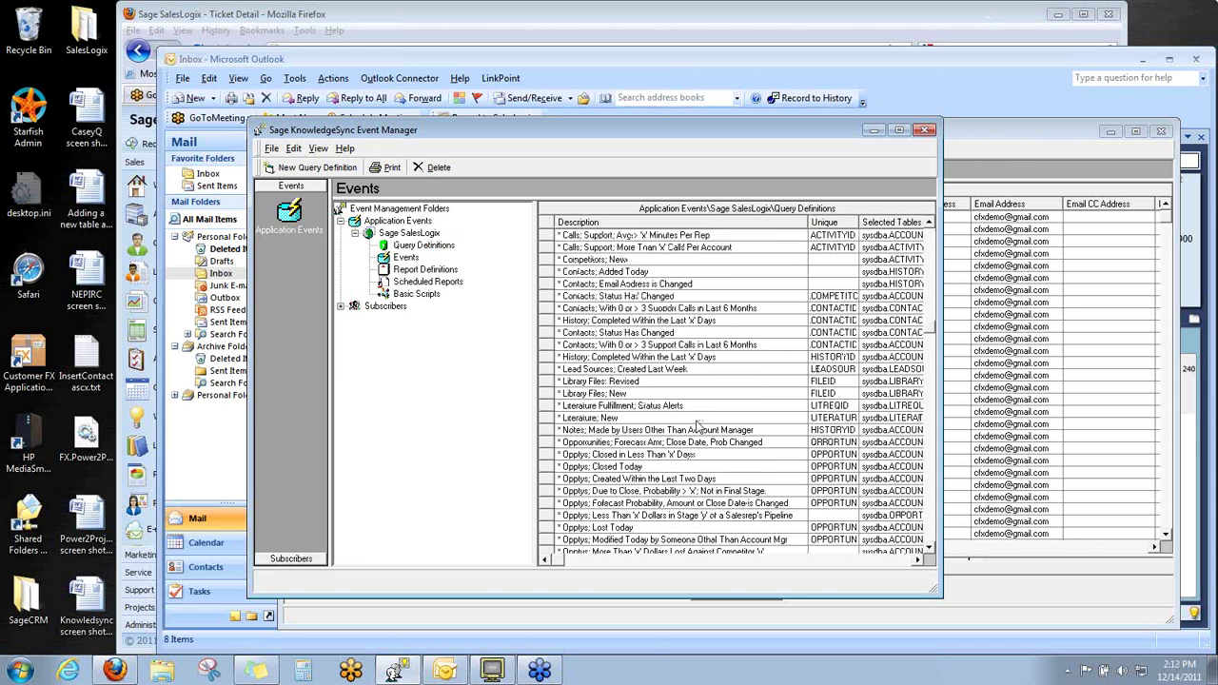
pyautogui.scroll(-3, 698, 428)
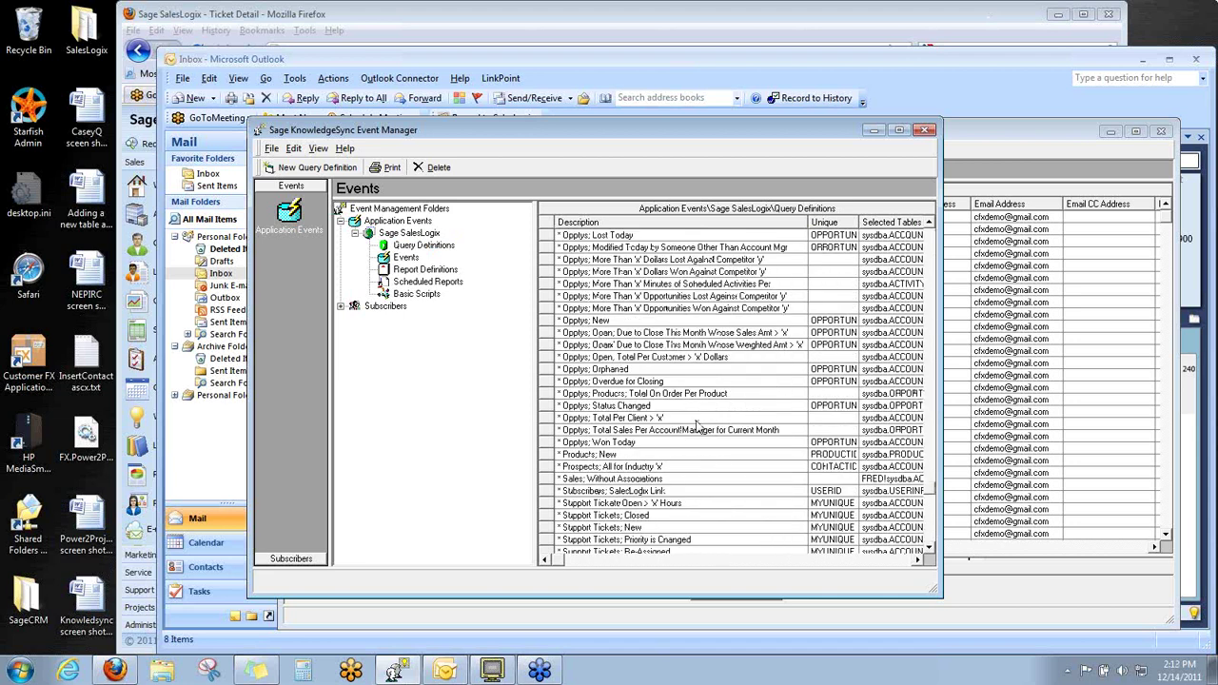
pyautogui.scroll(-2, 697, 428)
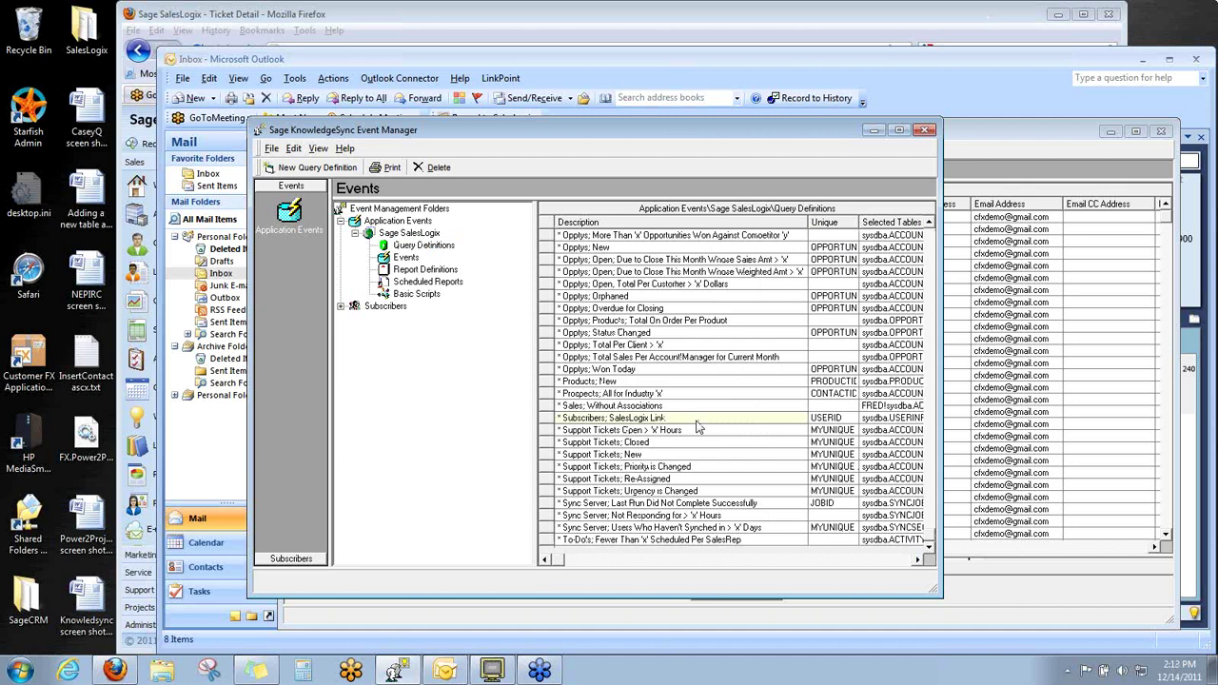
pyautogui.scroll(12, 697, 428)
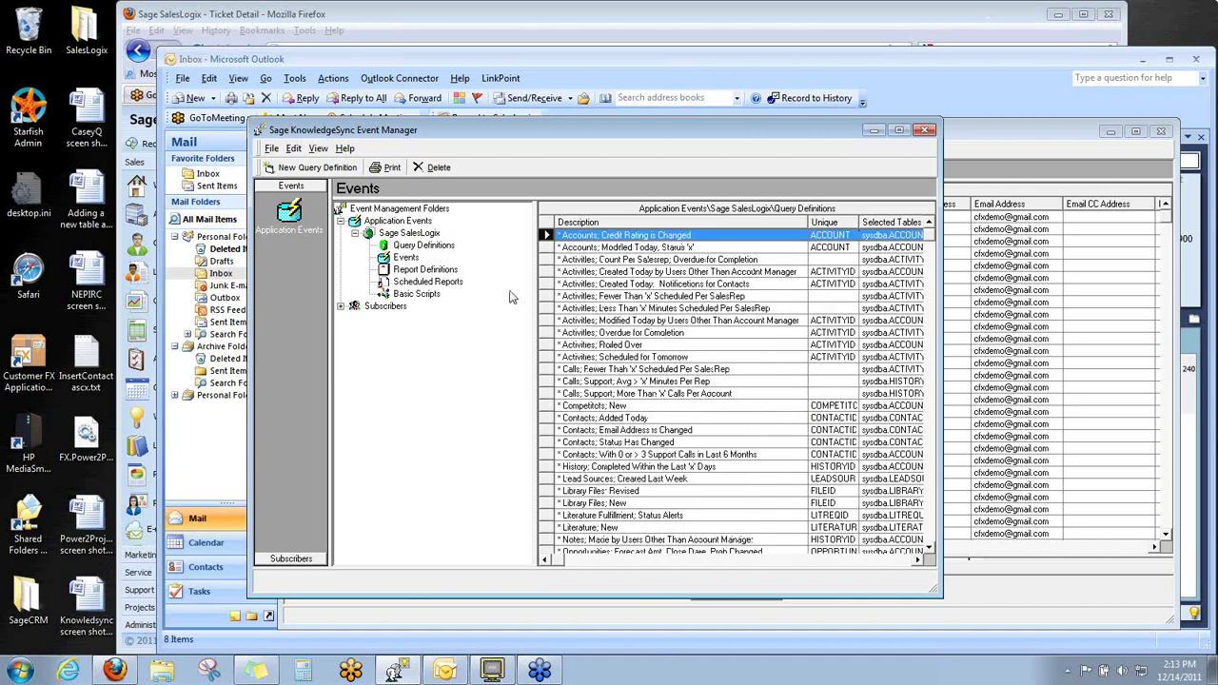
# Step: Open the Opptys; Lost Today event from the events list and examine the query selected for it
pyautogui.click(407, 258)
pyautogui.click(596, 252)
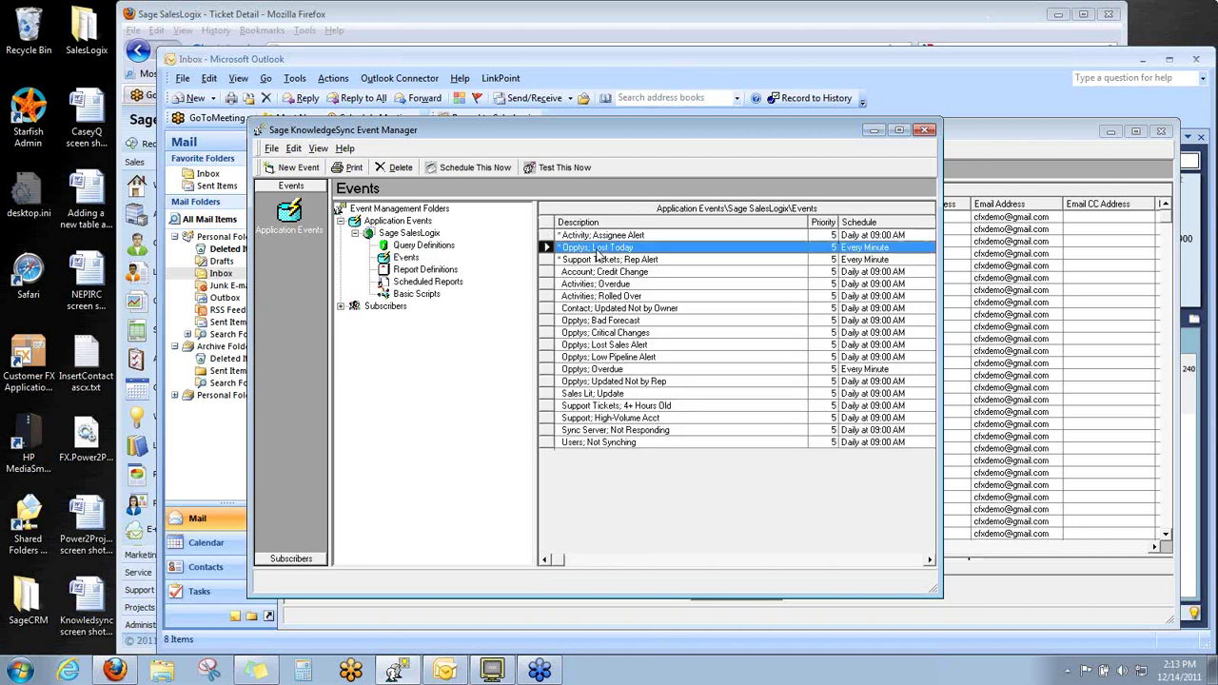
pyautogui.doubleClick(598, 253)
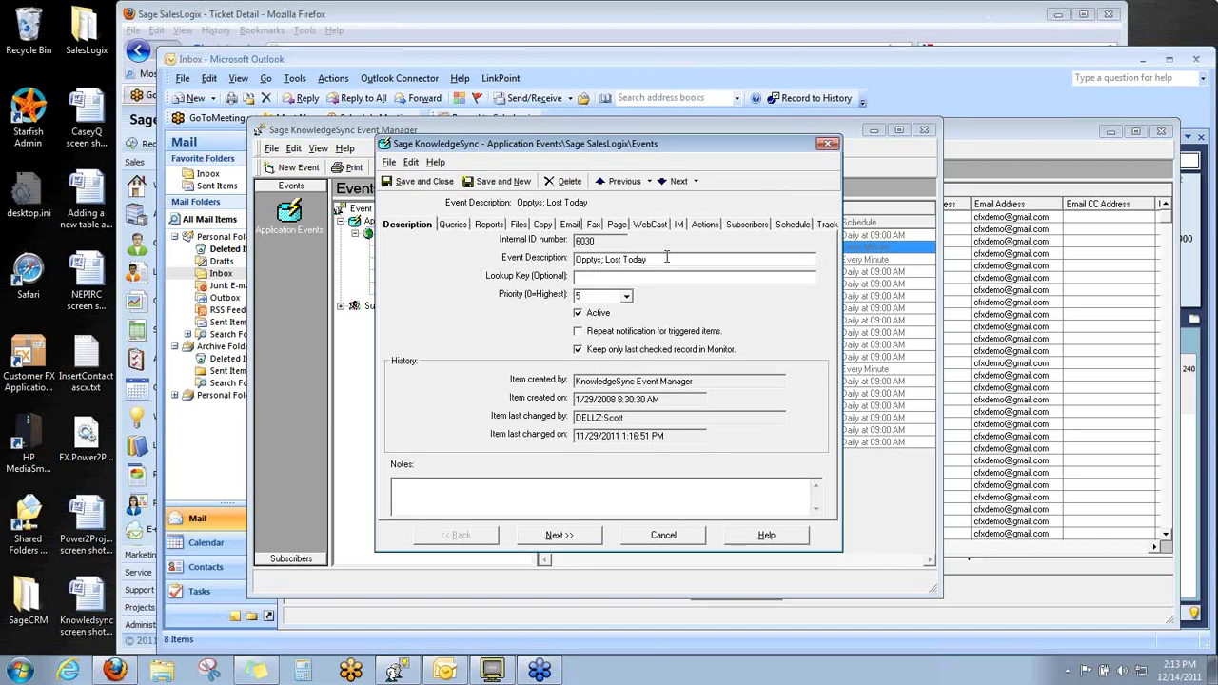
pyautogui.click(458, 228)
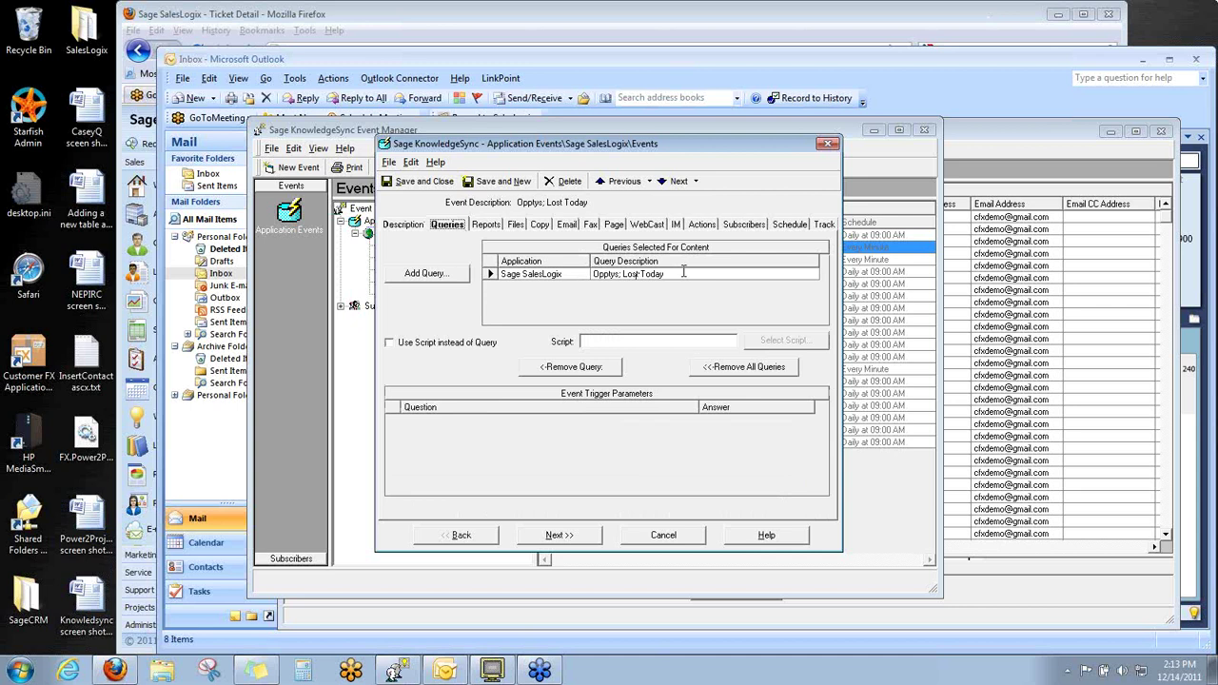
pyautogui.click(589, 275)
# Step: Review the event's targeted subscribers and the subject, text and {ACCOUNT} variable of its email message
pyautogui.click(744, 226)
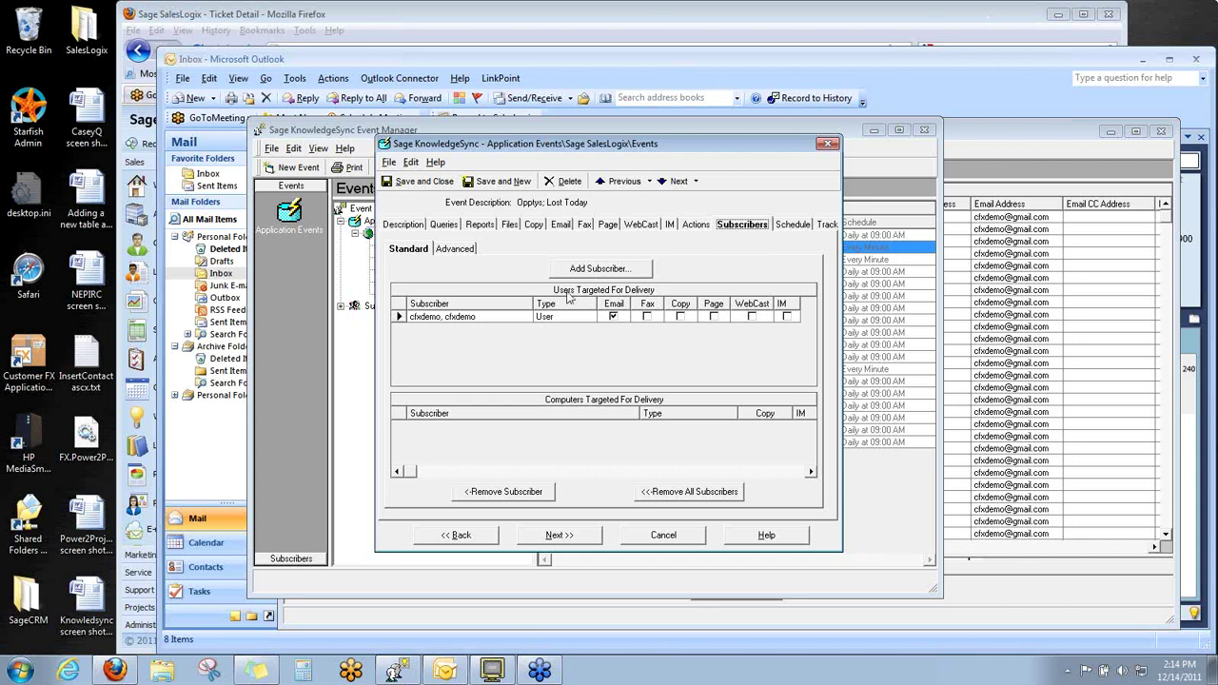
pyautogui.click(562, 226)
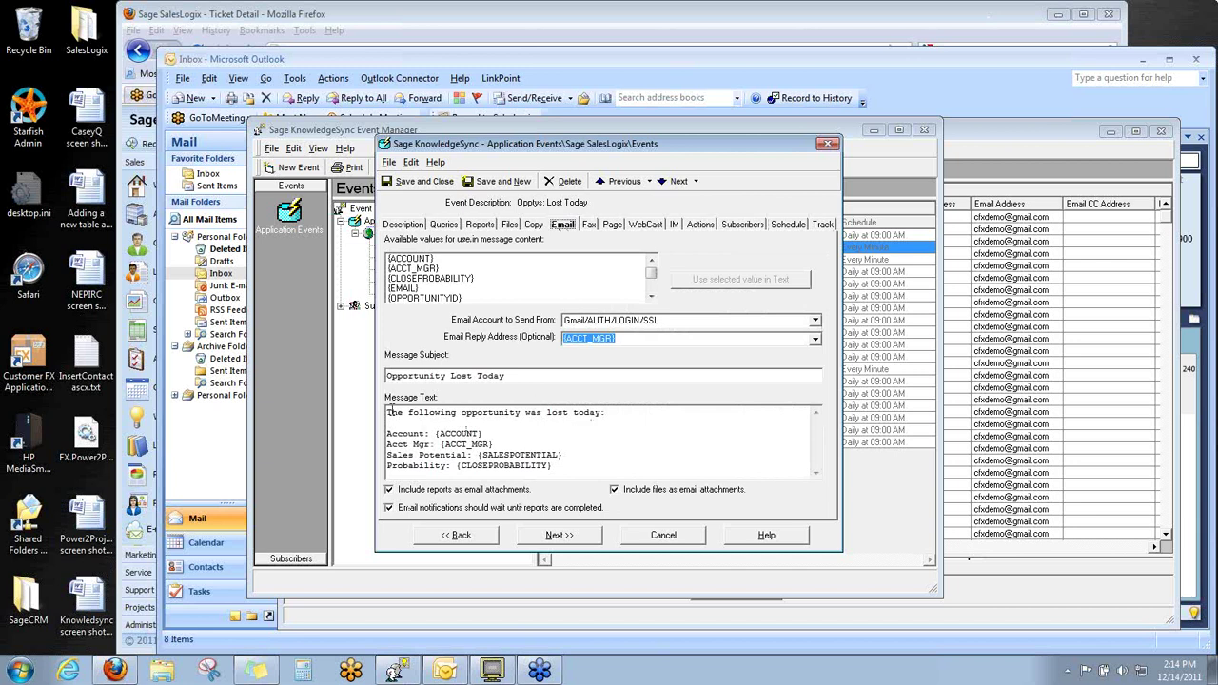
pyautogui.moveTo(386, 412); pyautogui.dragTo(482, 434)
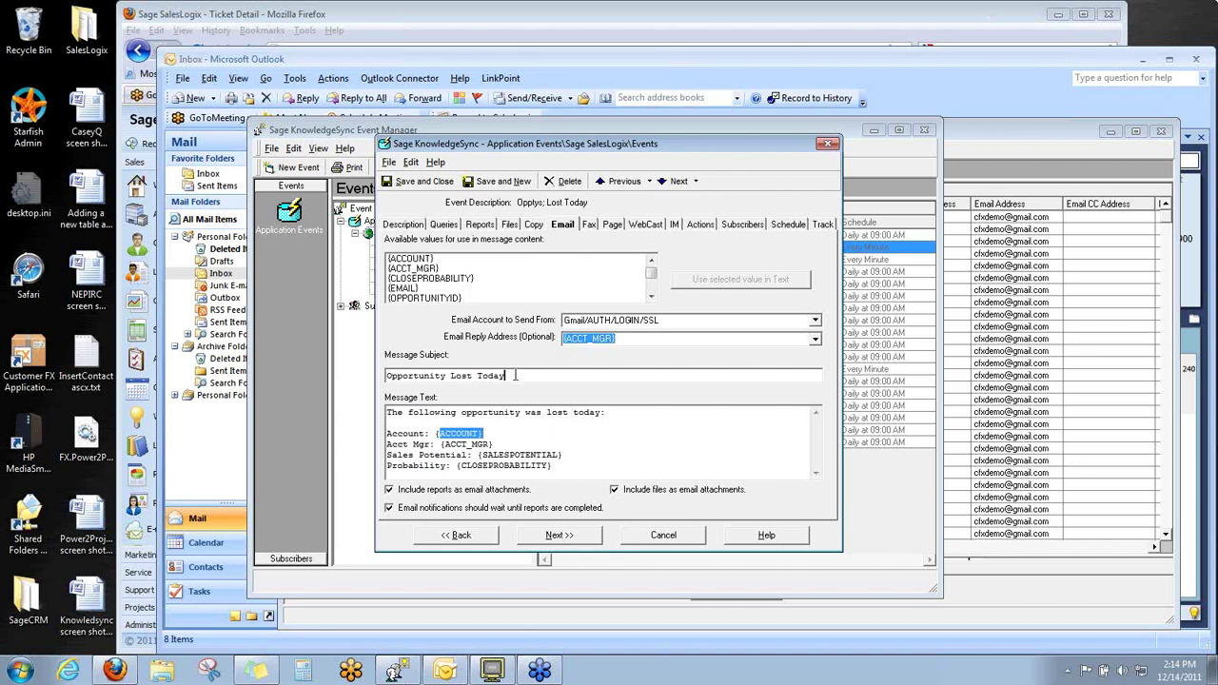
# Step: Review the Opptys; Lost Today event's message subject, targeted subscribers and run schedule
pyautogui.moveTo(520, 375); pyautogui.dragTo(381, 381)
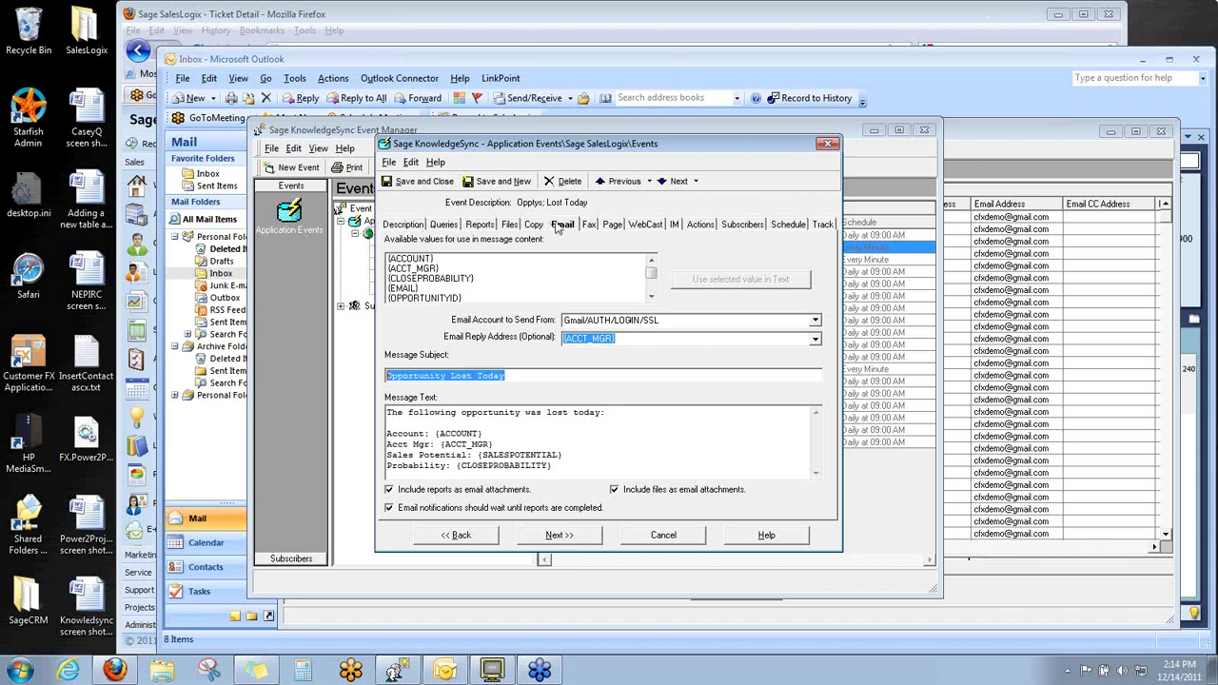
pyautogui.click(752, 227)
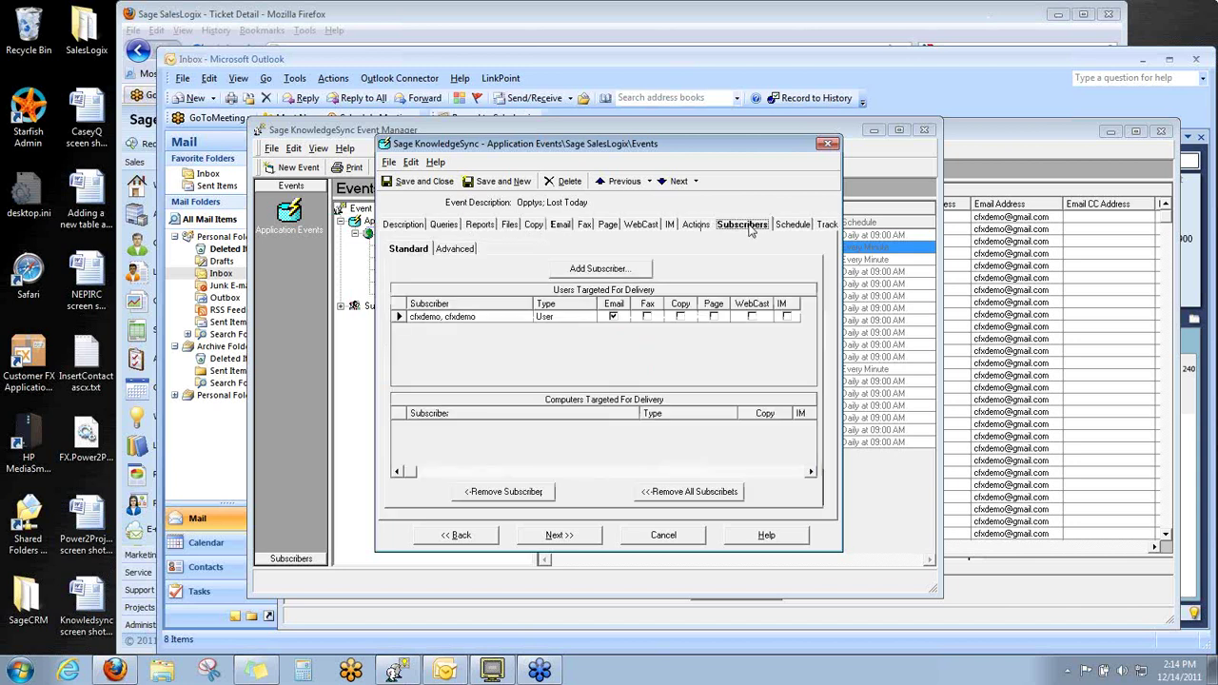
pyautogui.click(803, 226)
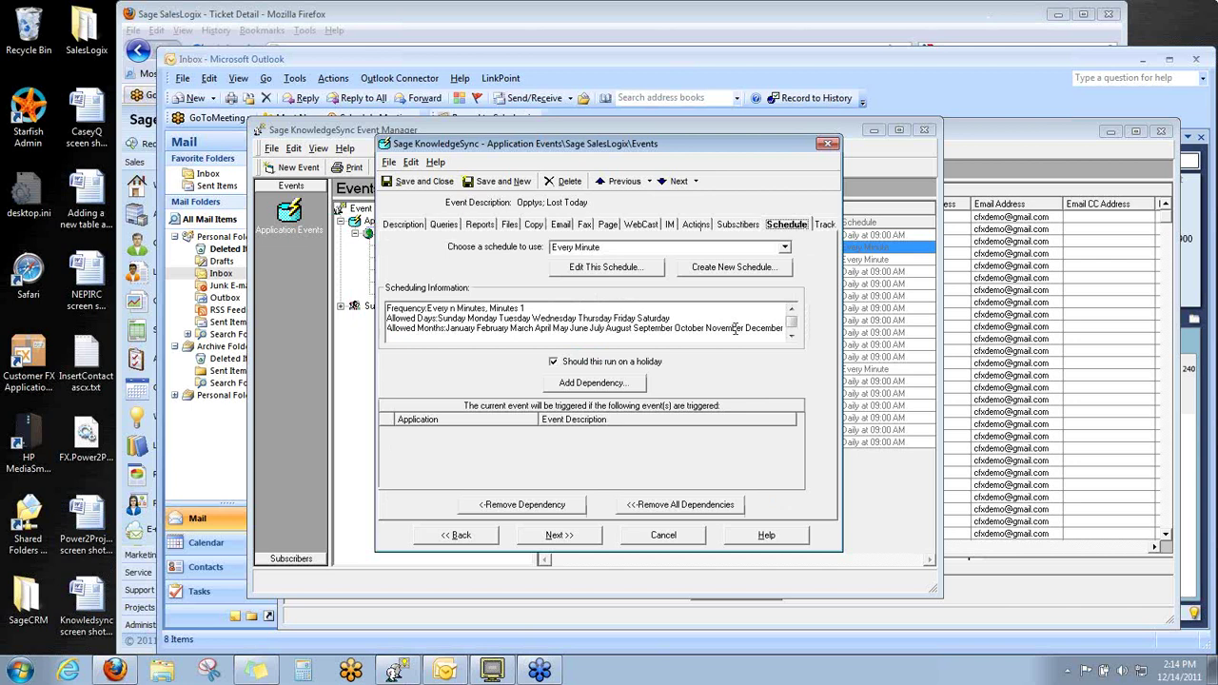
# Step: Examine the opportunity records tracked by the event, and close it without saving
pyautogui.click(825, 226)
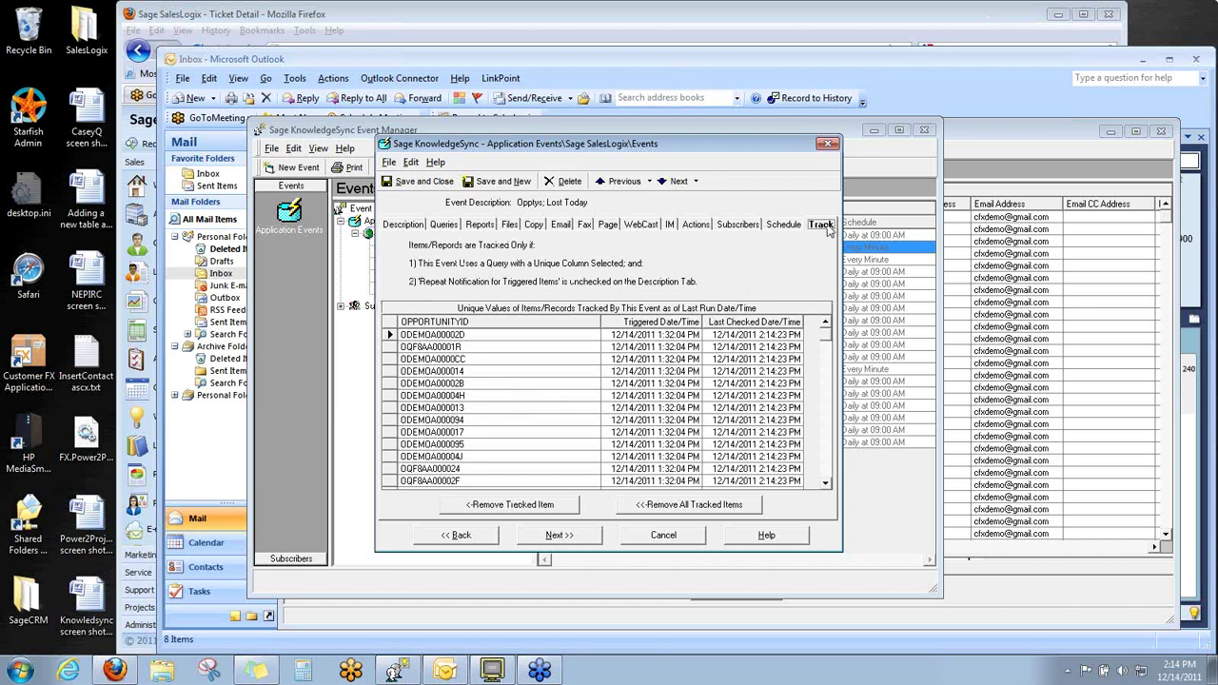
pyautogui.click(575, 349)
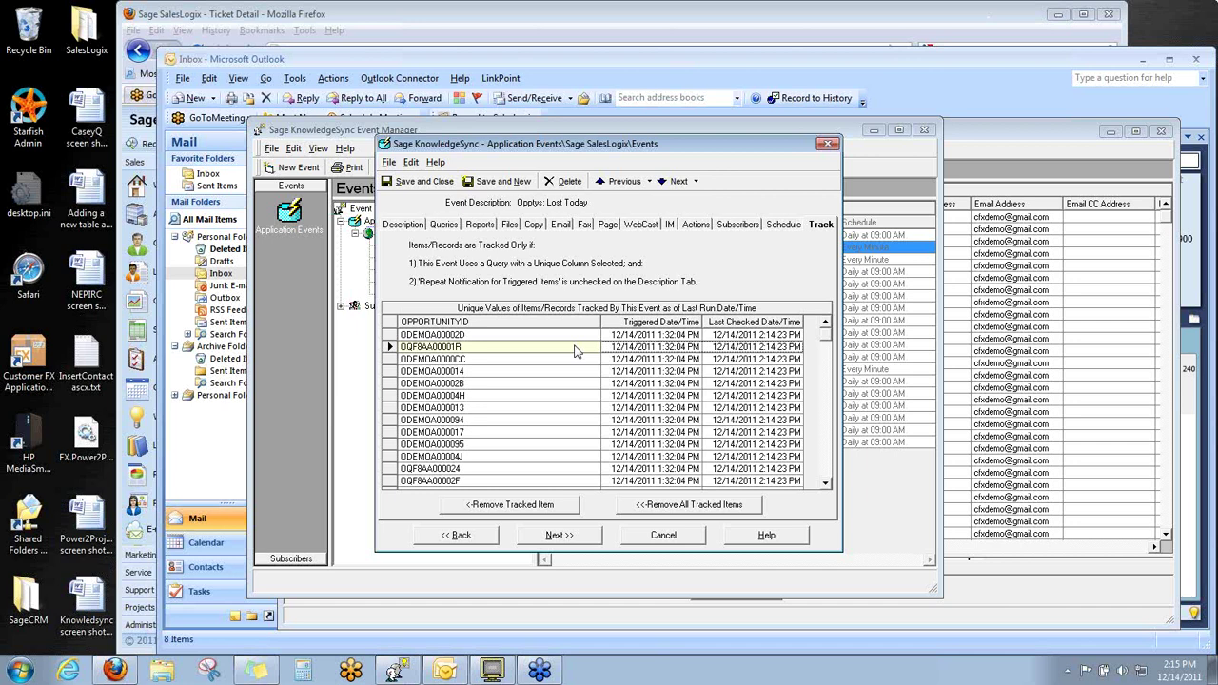
pyautogui.click(586, 339)
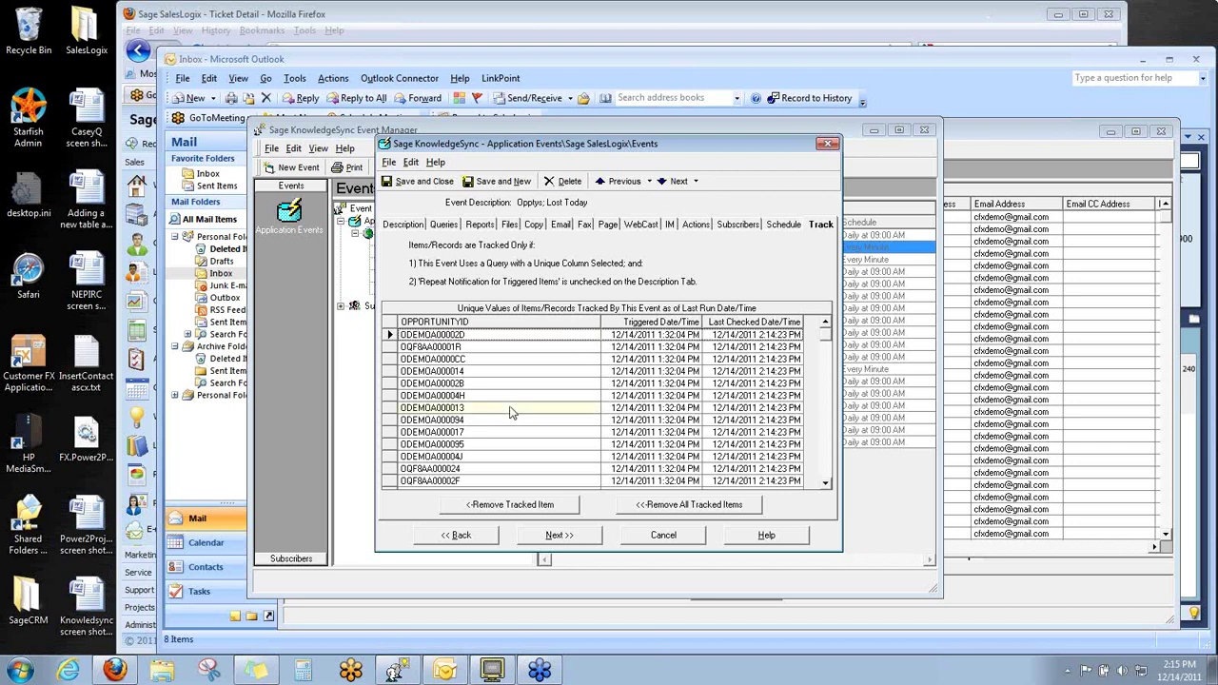
pyautogui.click(664, 536)
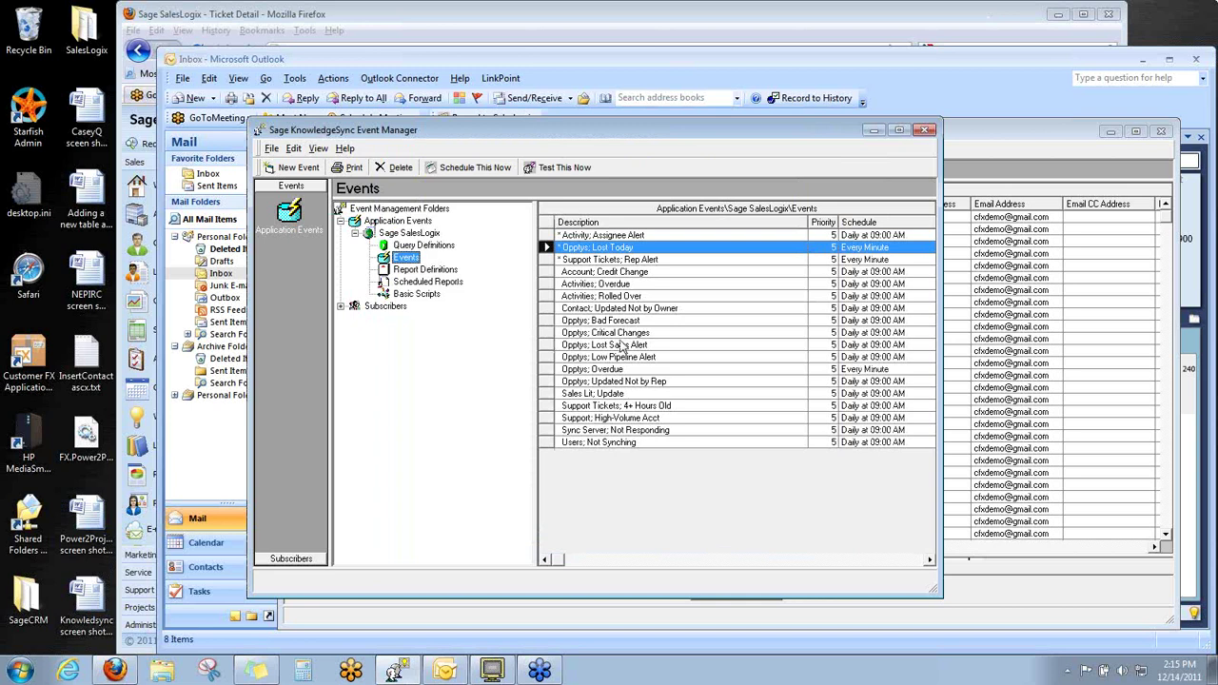
# Step: Browse the Sales Team and Sage SalesLogix Users subscriber groups, and return to the Sage SalesLogix events list
pyautogui.click(341, 305)
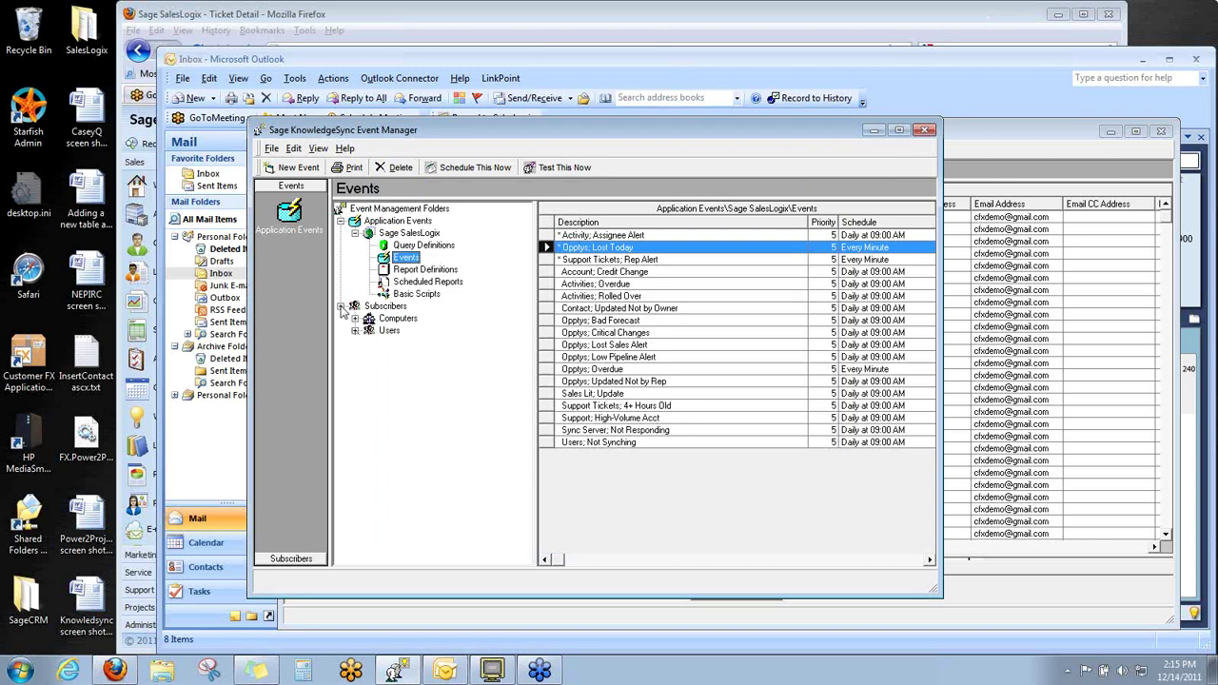
pyautogui.click(354, 318)
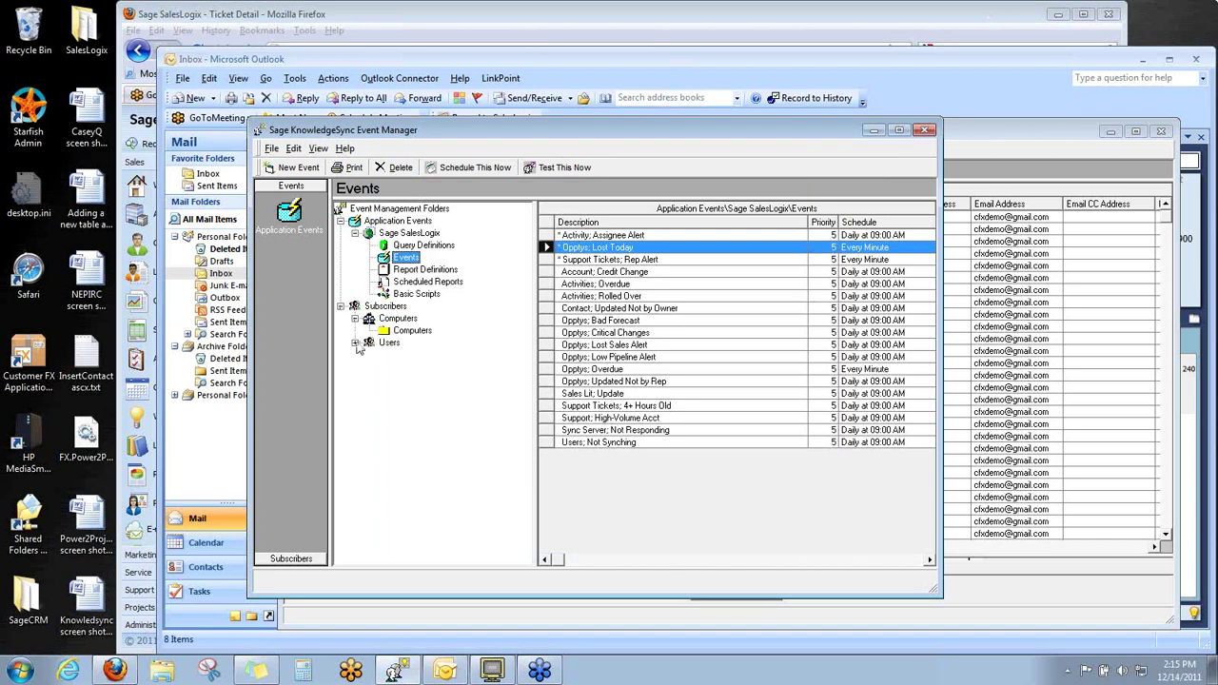
pyautogui.click(355, 342)
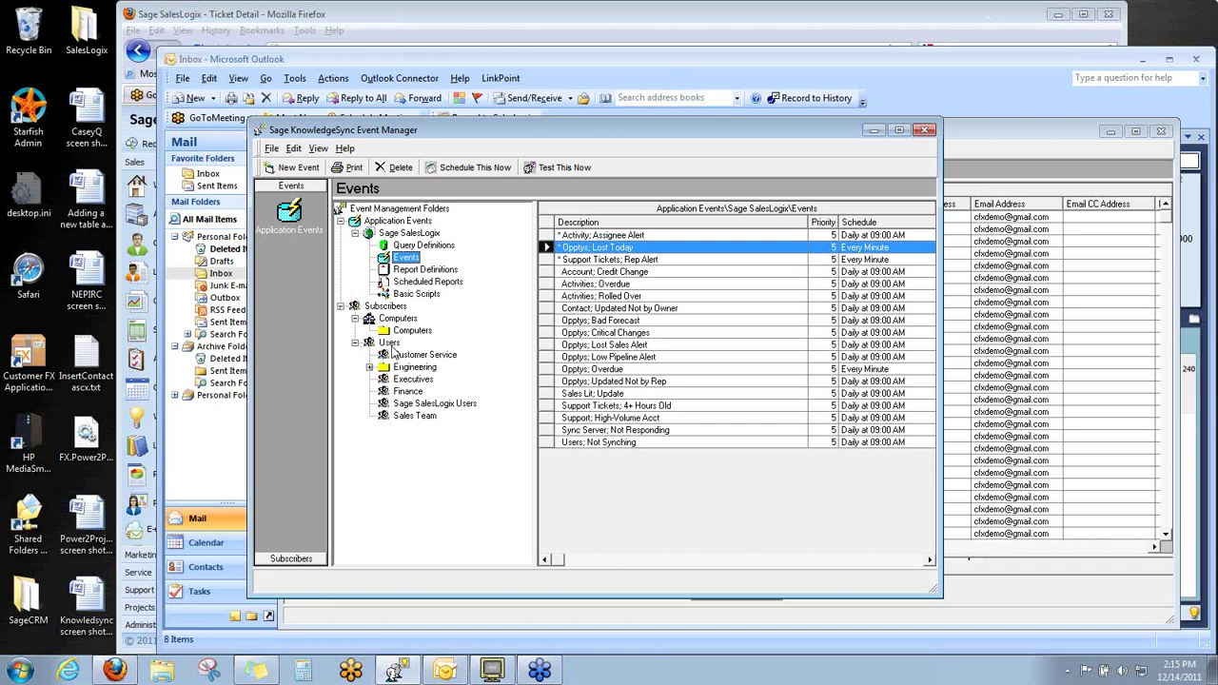
pyautogui.click(369, 368)
pyautogui.click(419, 489)
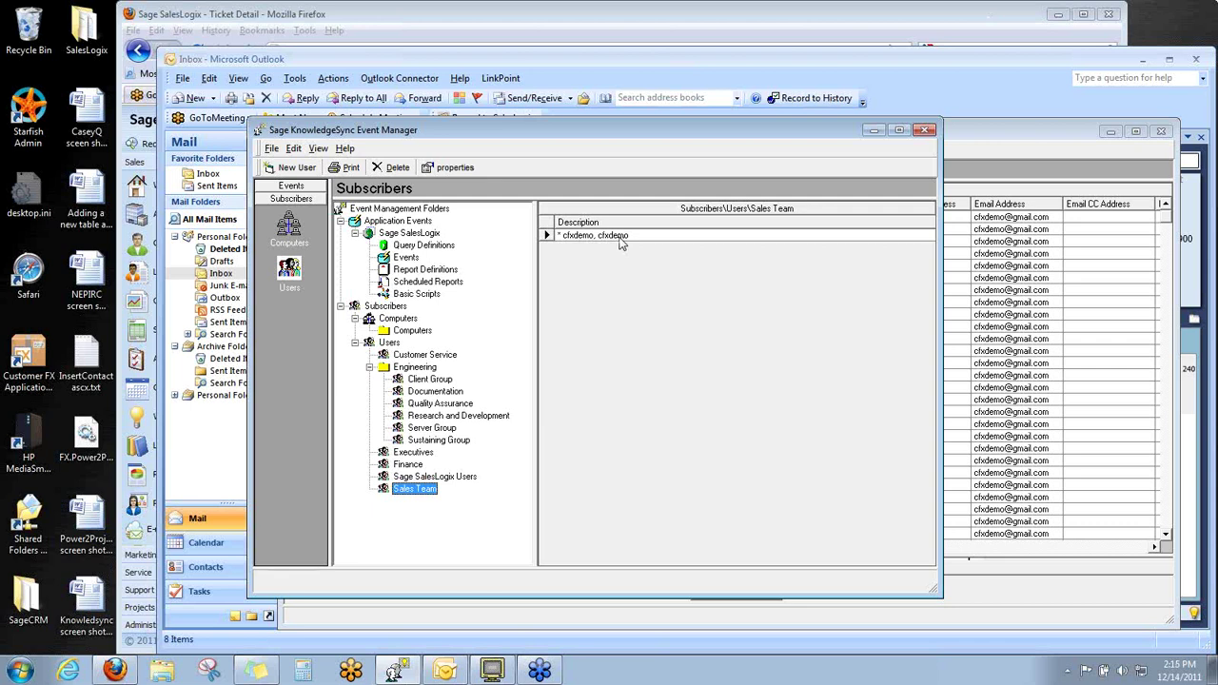
pyautogui.click(449, 477)
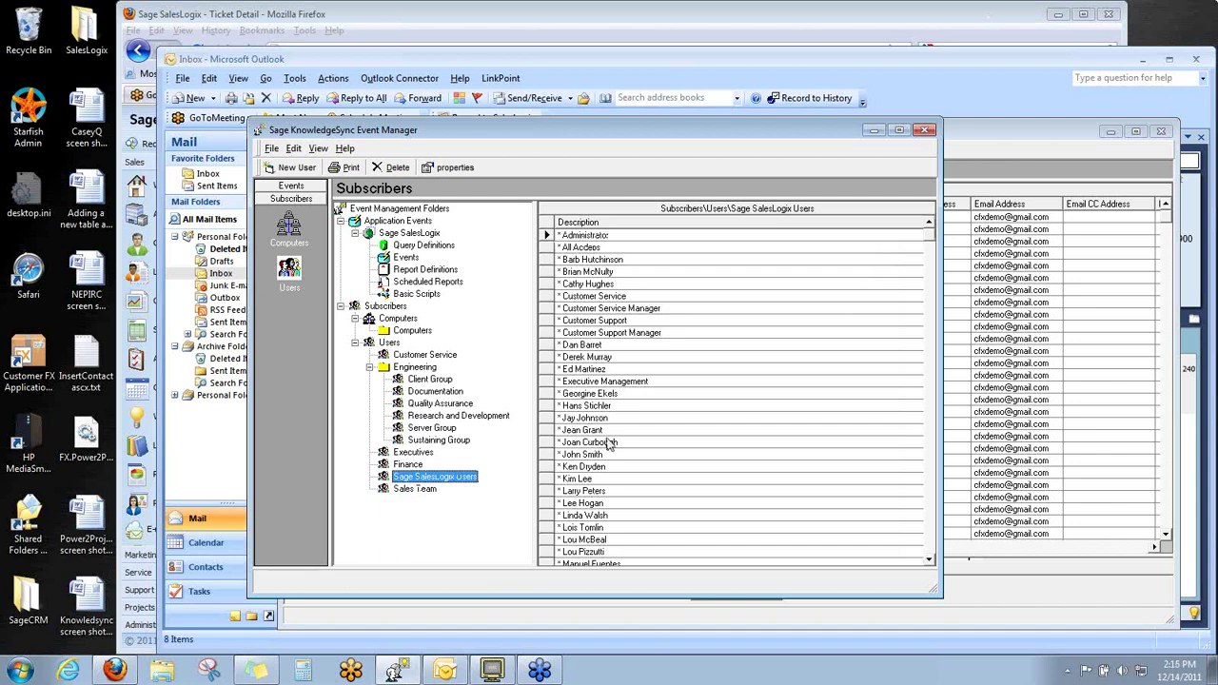
pyautogui.click(626, 458)
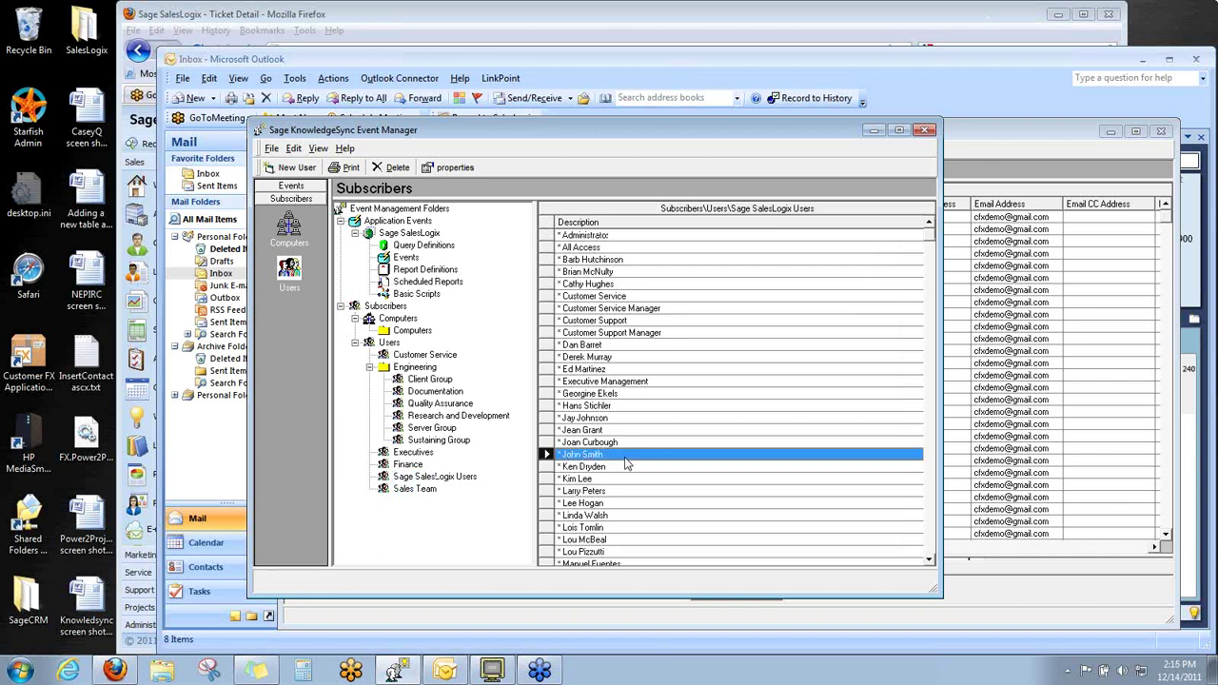
pyautogui.moveTo(626, 463); pyautogui.dragTo(445, 346)
pyautogui.click(294, 189)
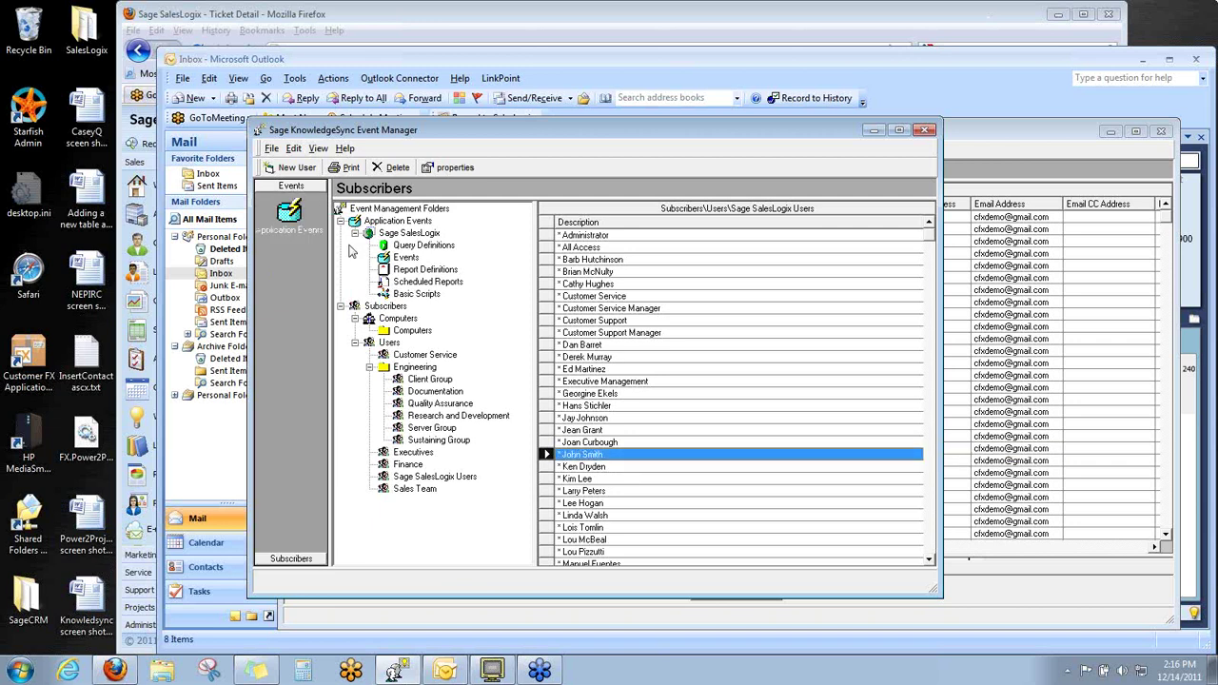
pyautogui.click(406, 258)
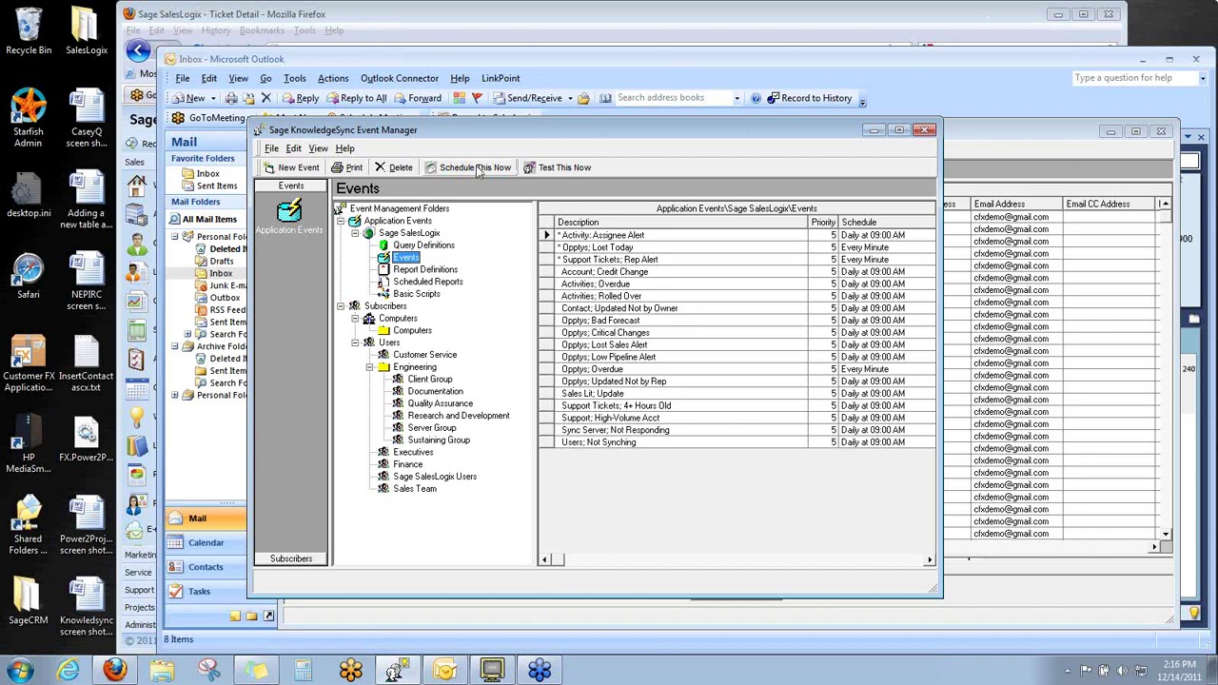
# Step: Switch to Microsoft Outlook and read the new-ticket and Opportunity Lost Today alert emails in the inbox, including the lost opportunity's account
pyautogui.click(195, 445)
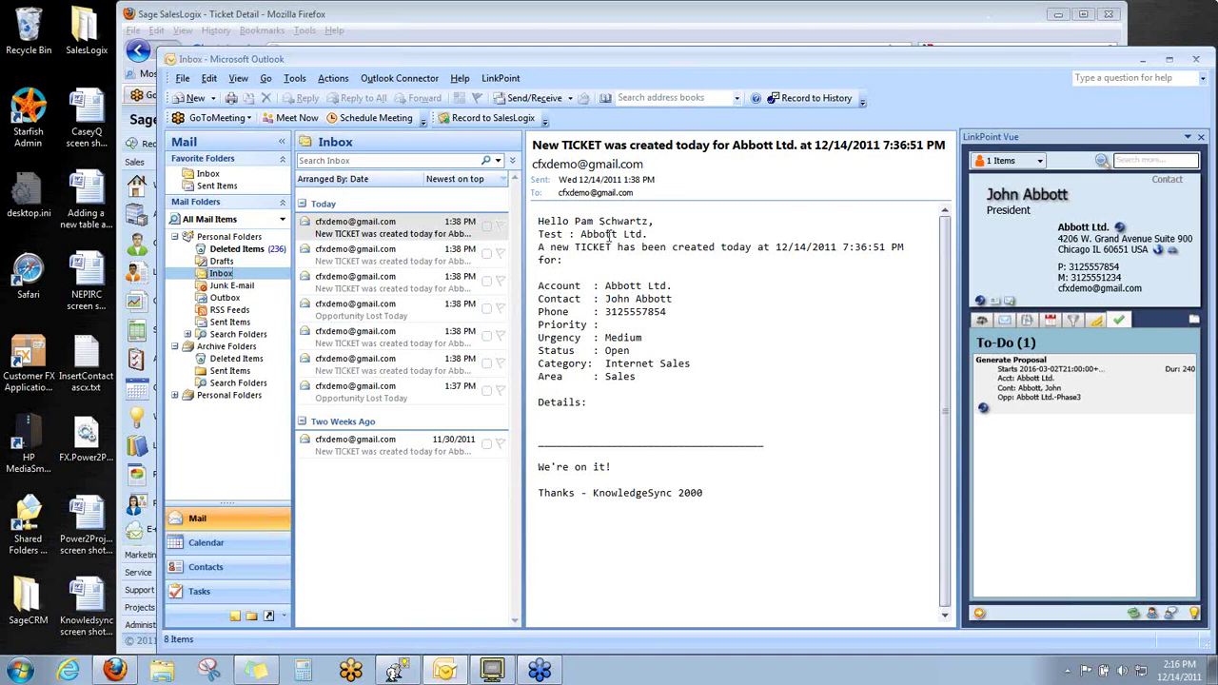
pyautogui.click(384, 257)
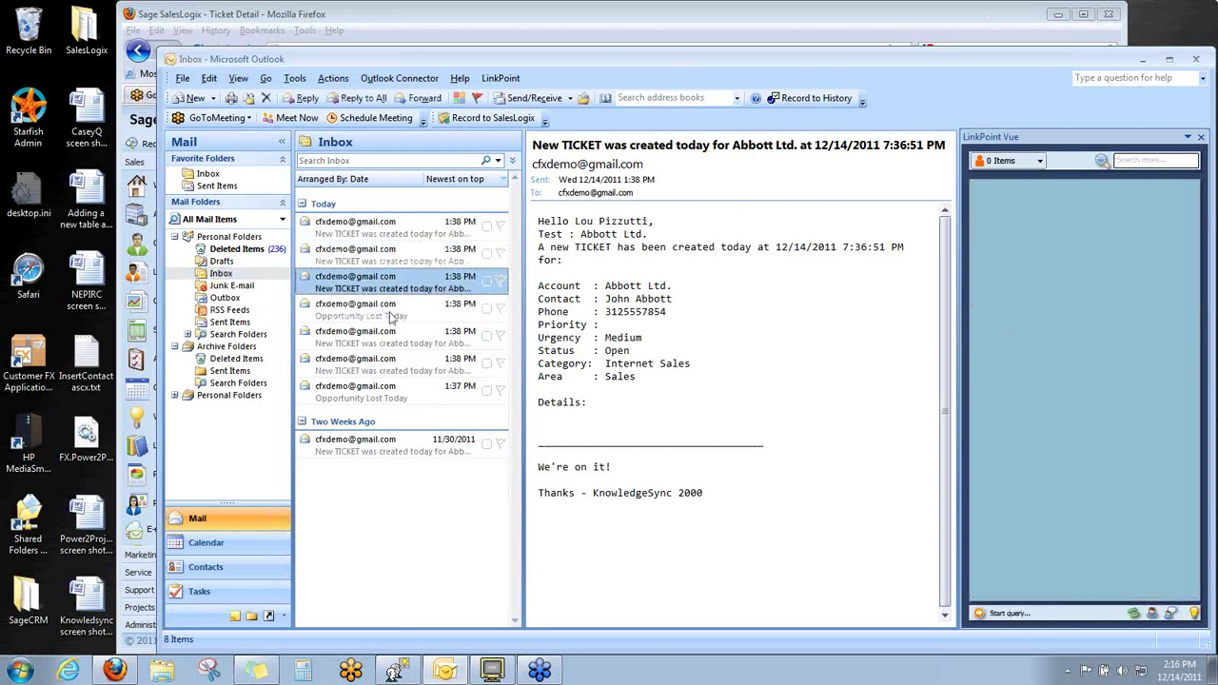
pyautogui.click(390, 316)
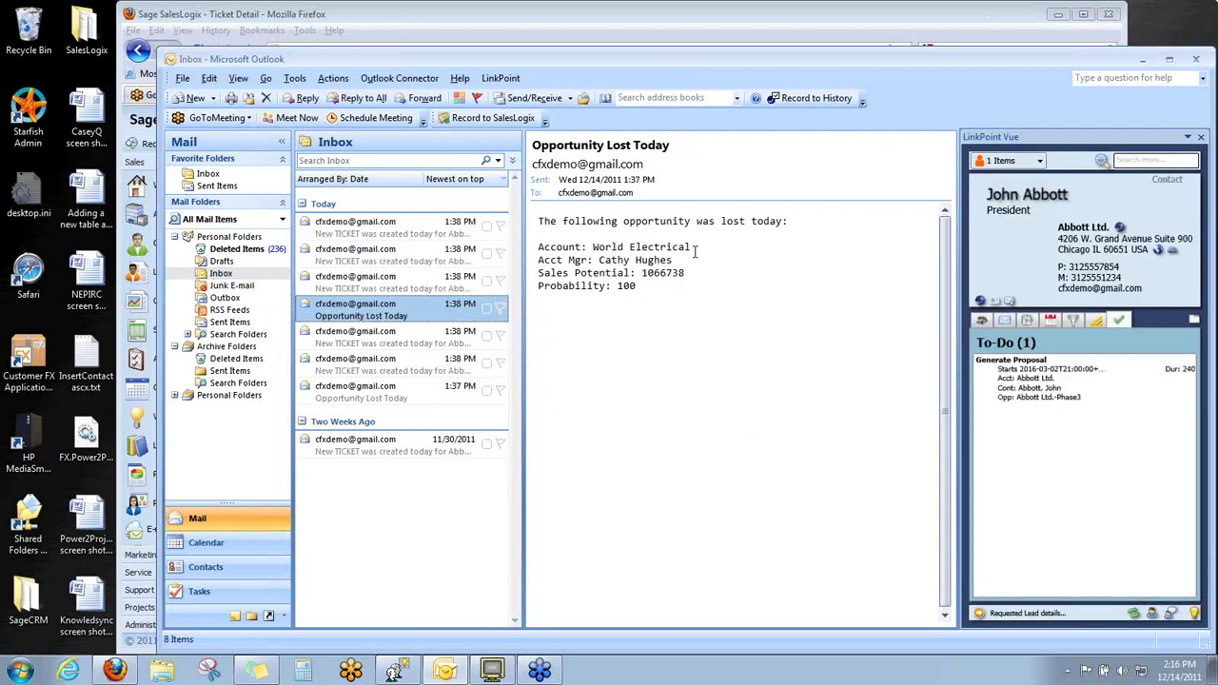
pyautogui.moveTo(691, 250); pyautogui.dragTo(622, 251)
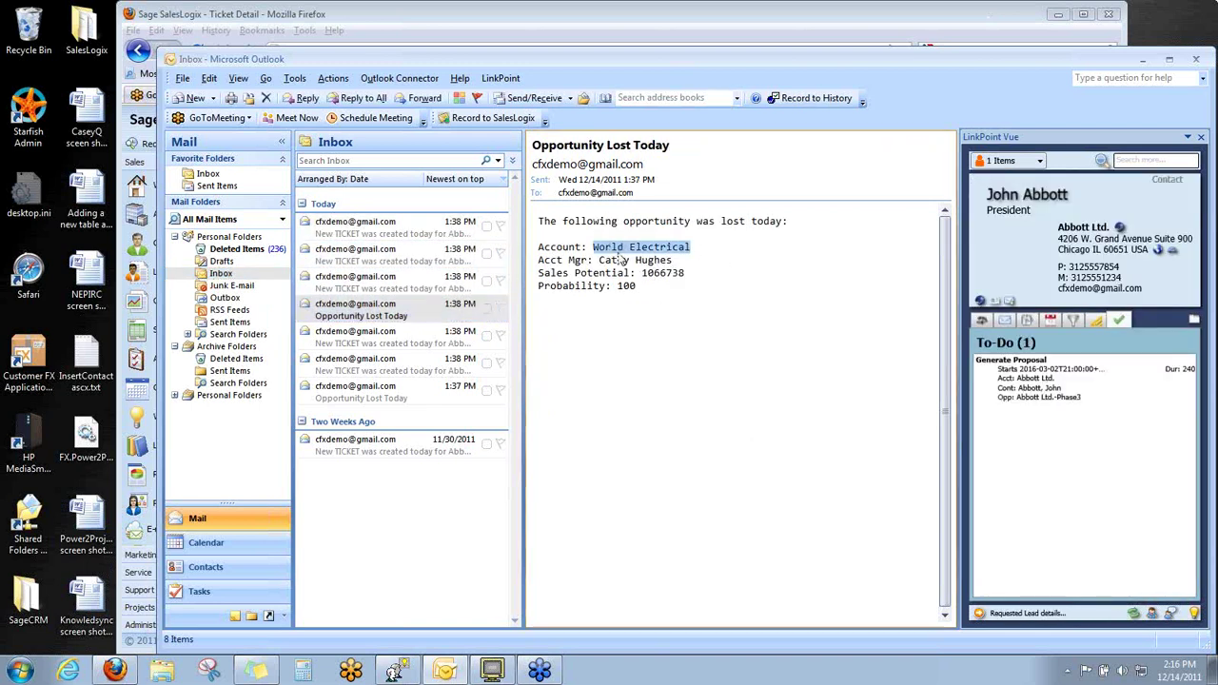
pyautogui.click(422, 346)
pyautogui.click(410, 393)
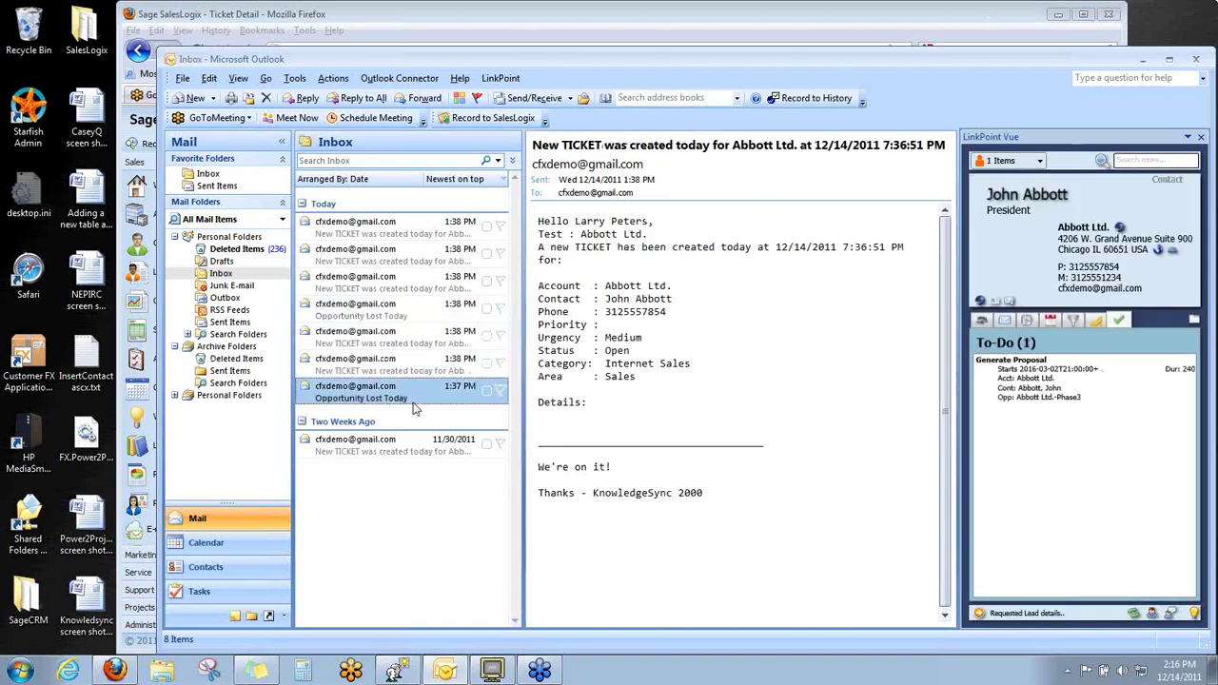
pyautogui.click(408, 446)
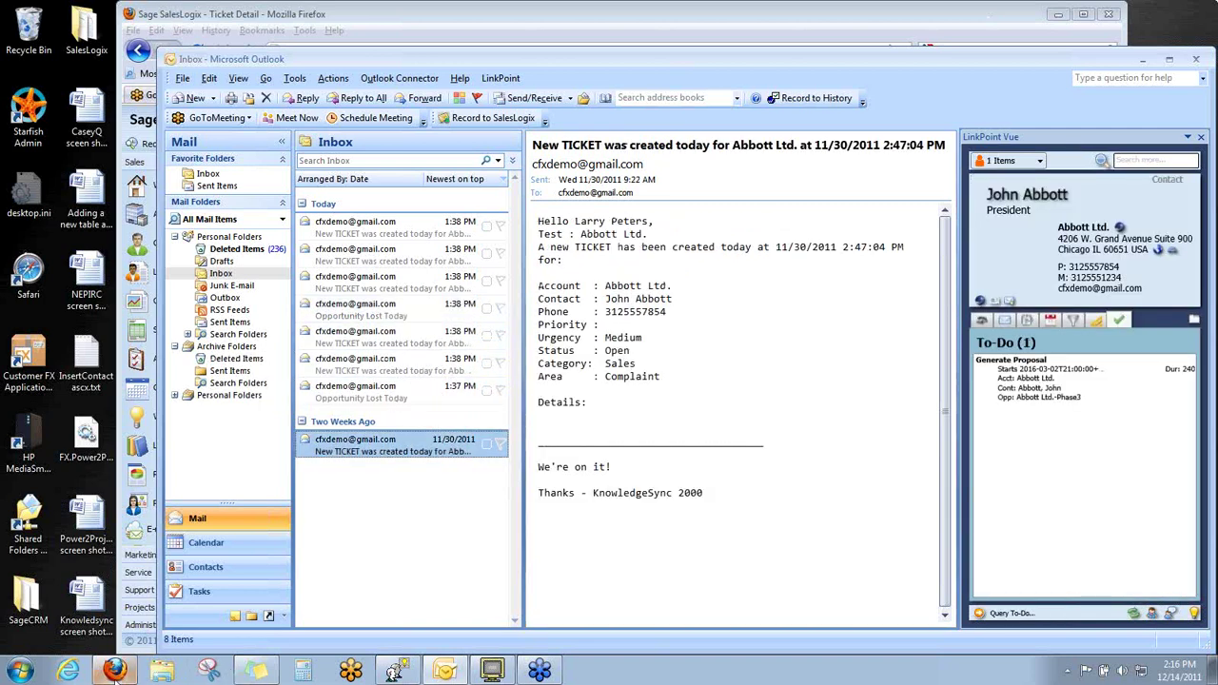
# Step: Switch to Sage SalesLogix in Firefox, open the ticket's Abbott Ltd. account and start scheduling a meeting for it
pyautogui.doubleClick(403, 448)
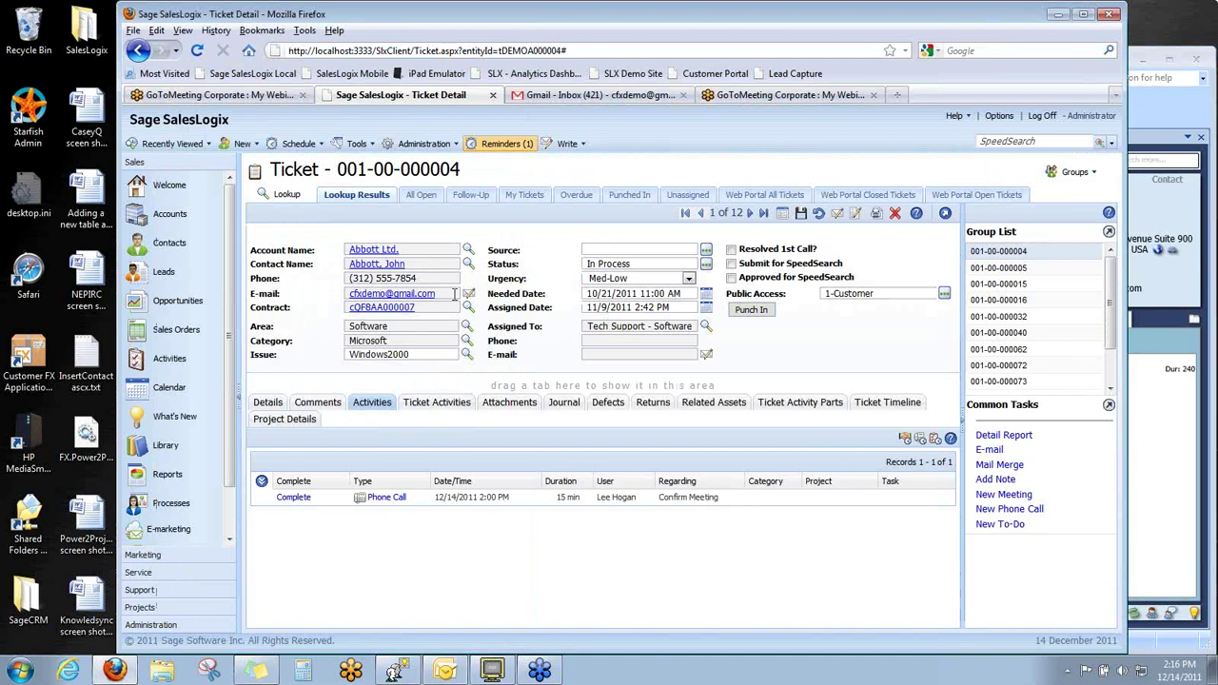
pyautogui.click(382, 253)
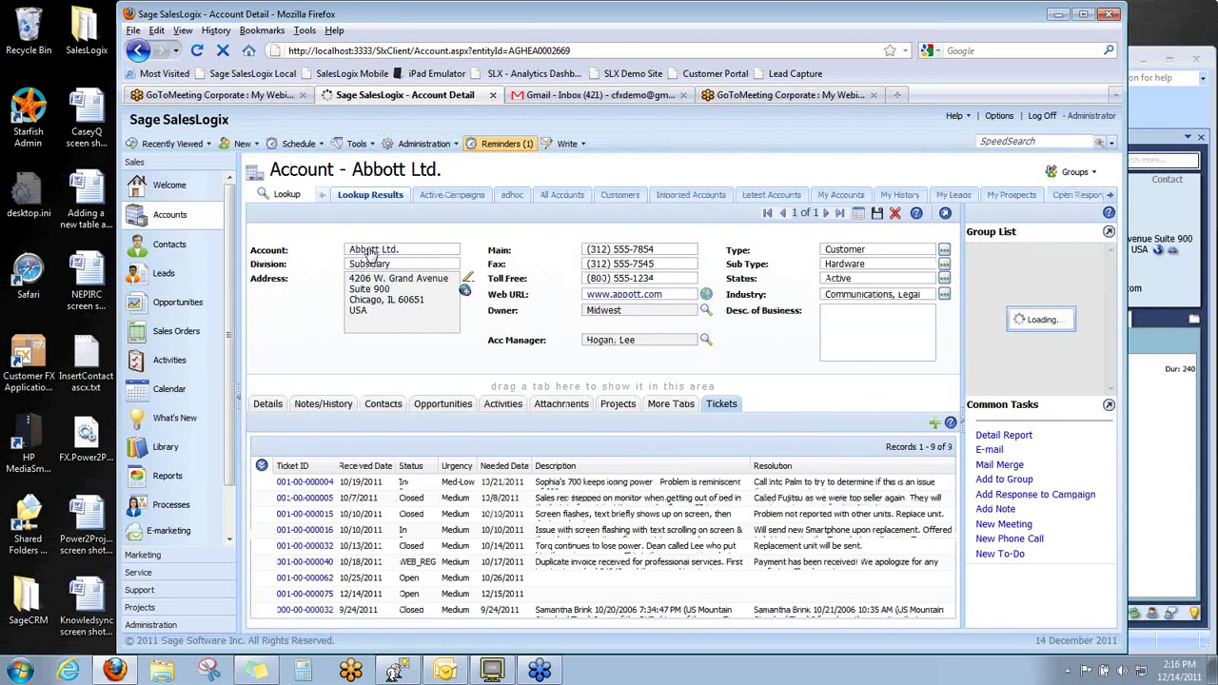
pyautogui.click(298, 143)
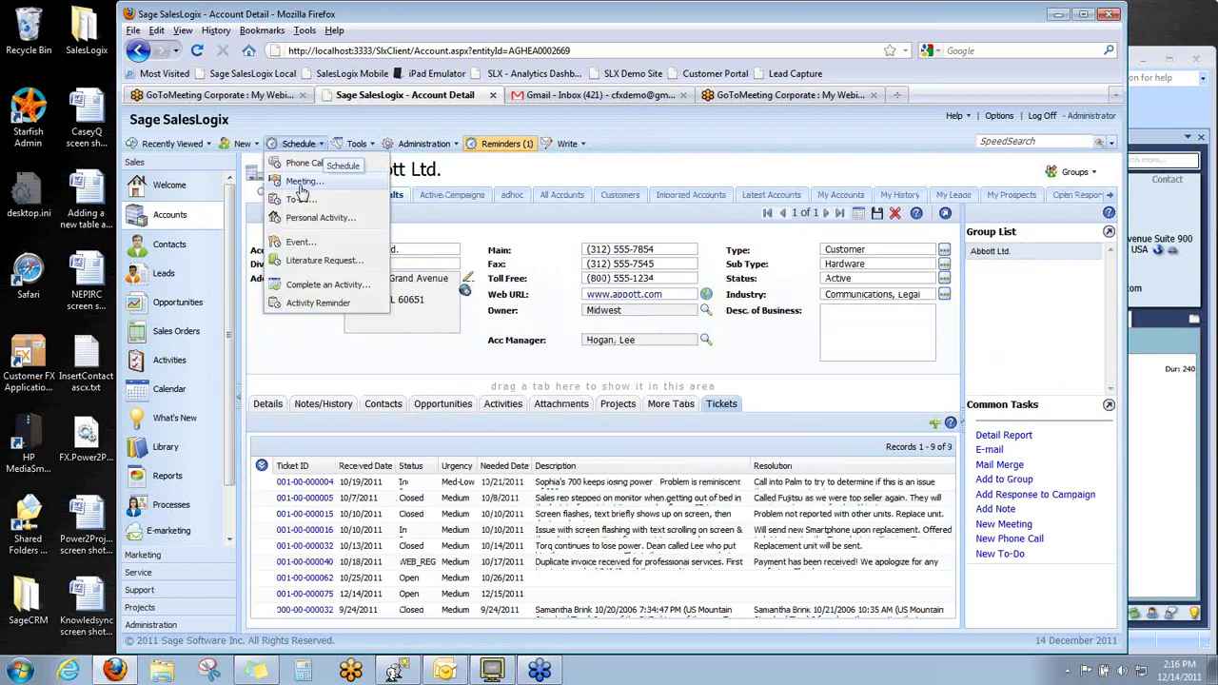
pyautogui.click(301, 185)
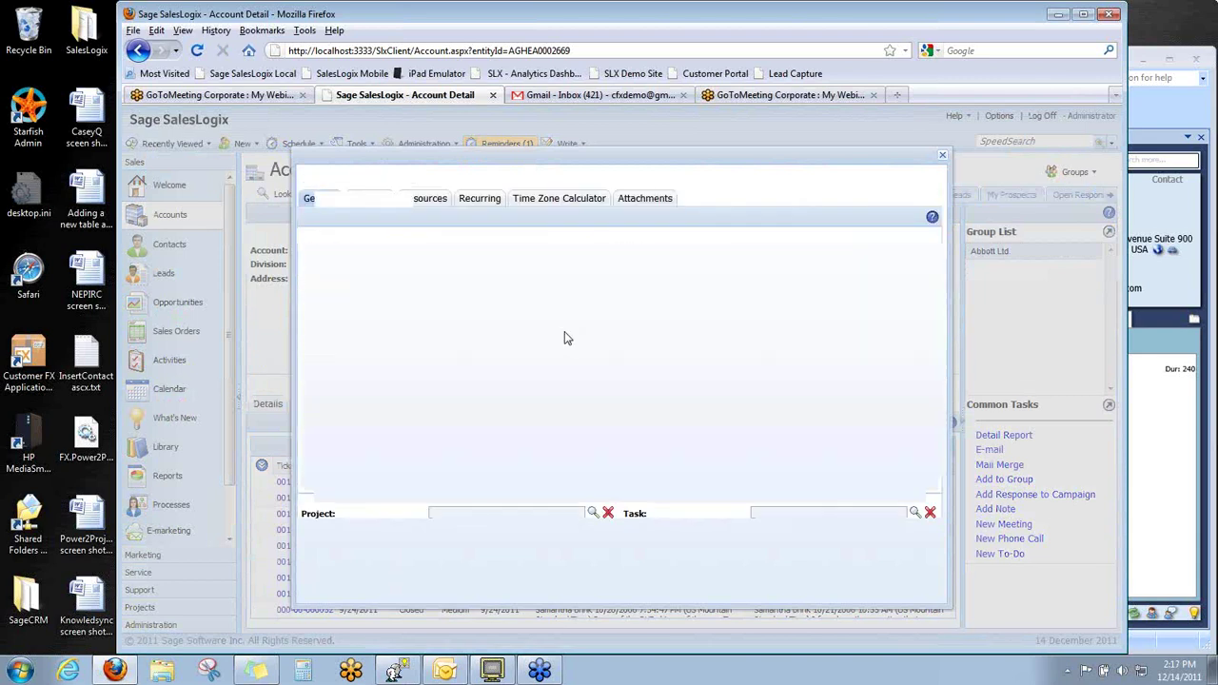
# Step: Set the meeting's subject to Lunch meeting and its priority to High, with the account manager as leader
pyautogui.click(588, 251)
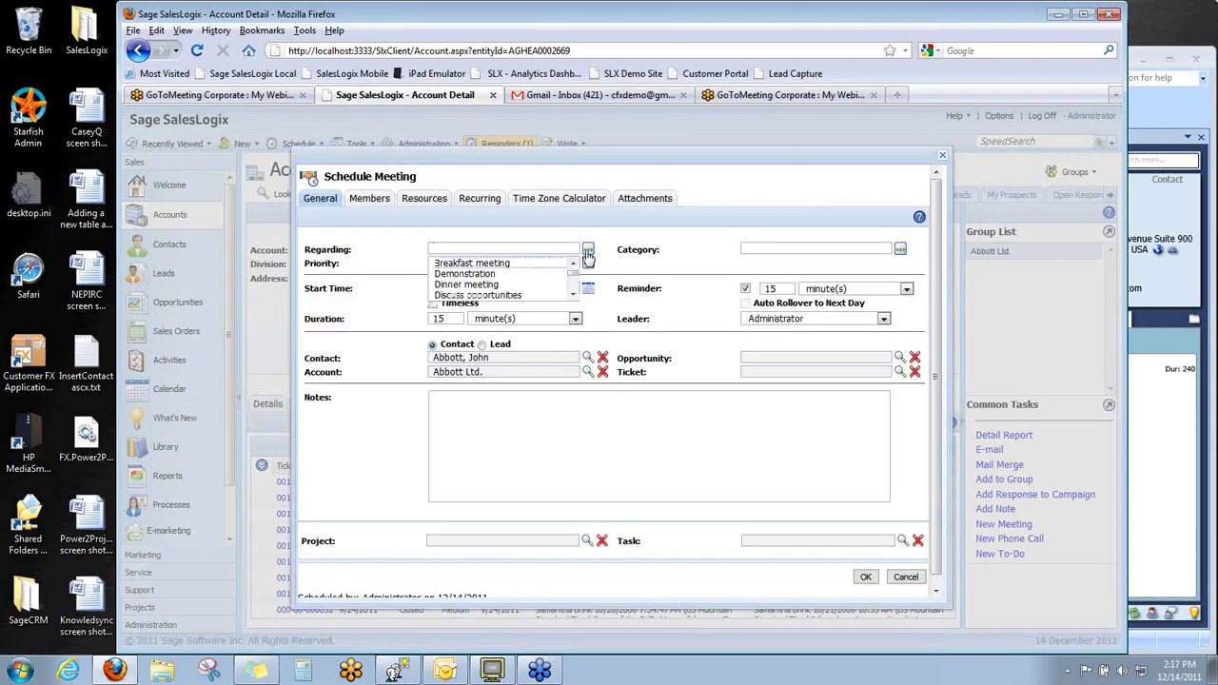
pyautogui.click(572, 296)
pyautogui.click(572, 297)
pyautogui.click(572, 296)
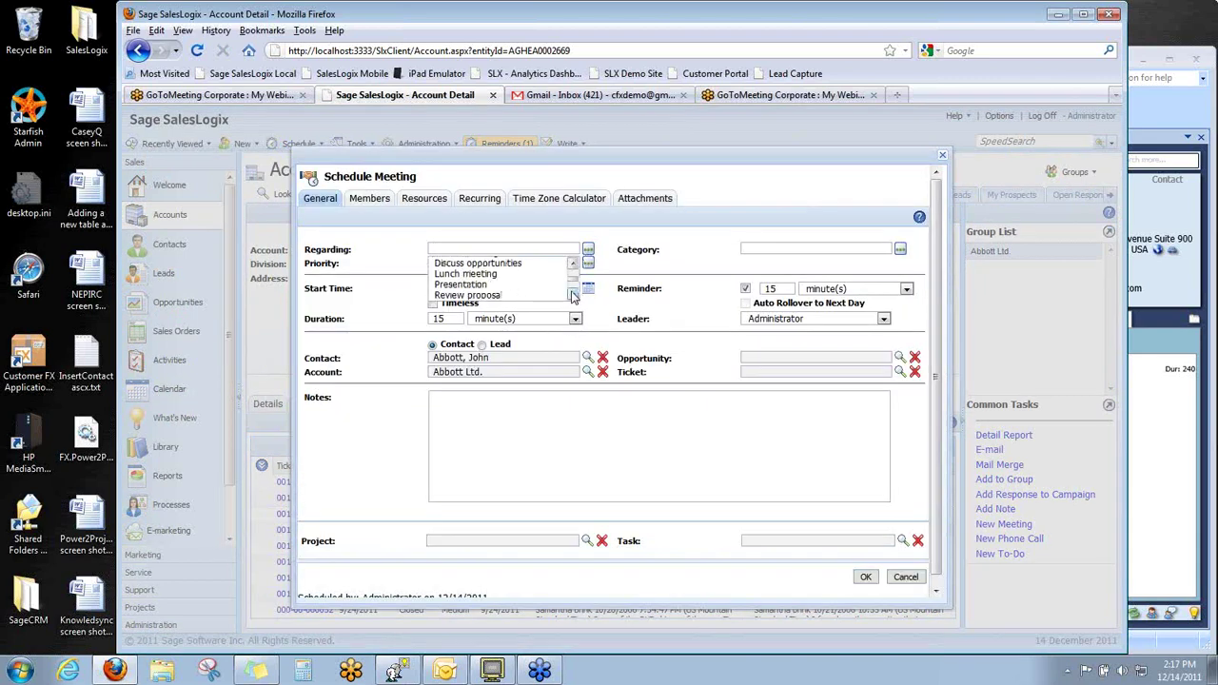
pyautogui.click(484, 275)
pyautogui.click(588, 263)
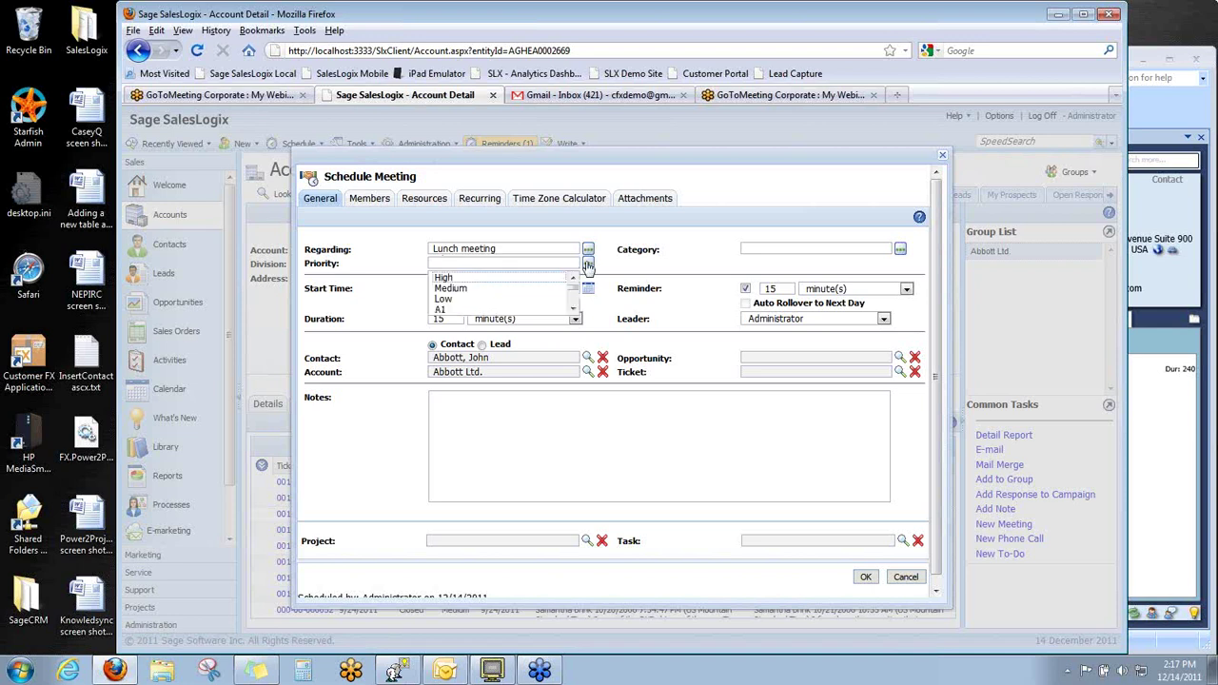
pyautogui.click(481, 276)
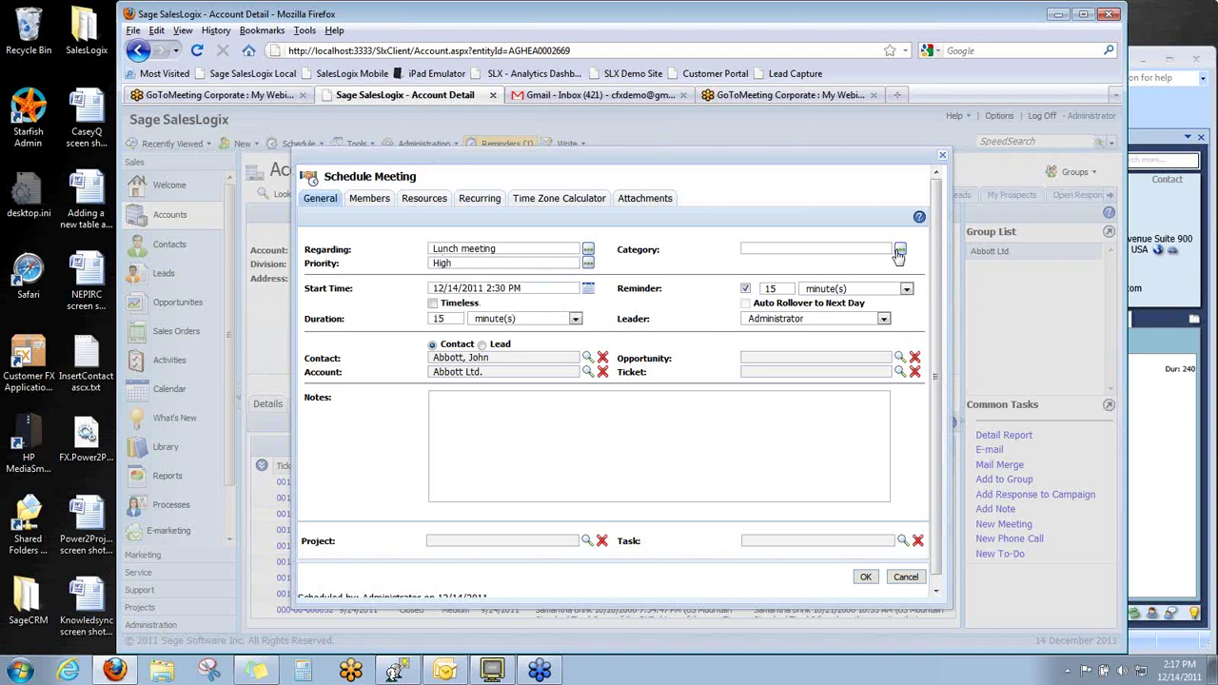
pyautogui.click(885, 318)
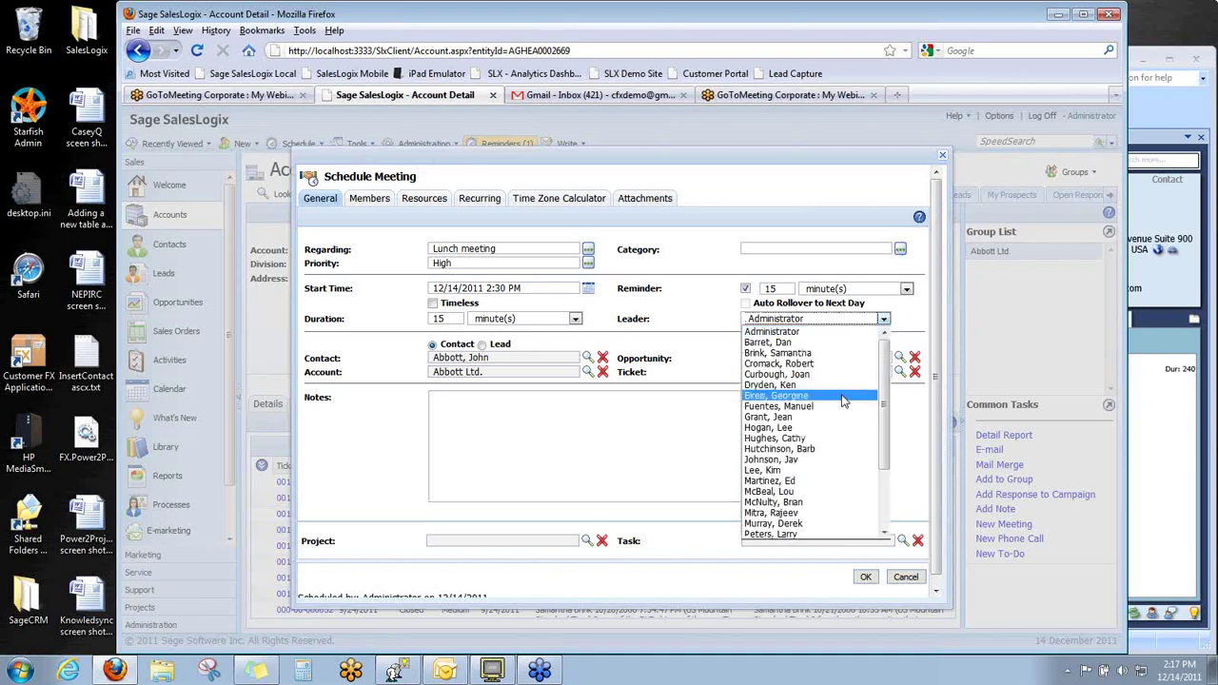
pyautogui.click(822, 428)
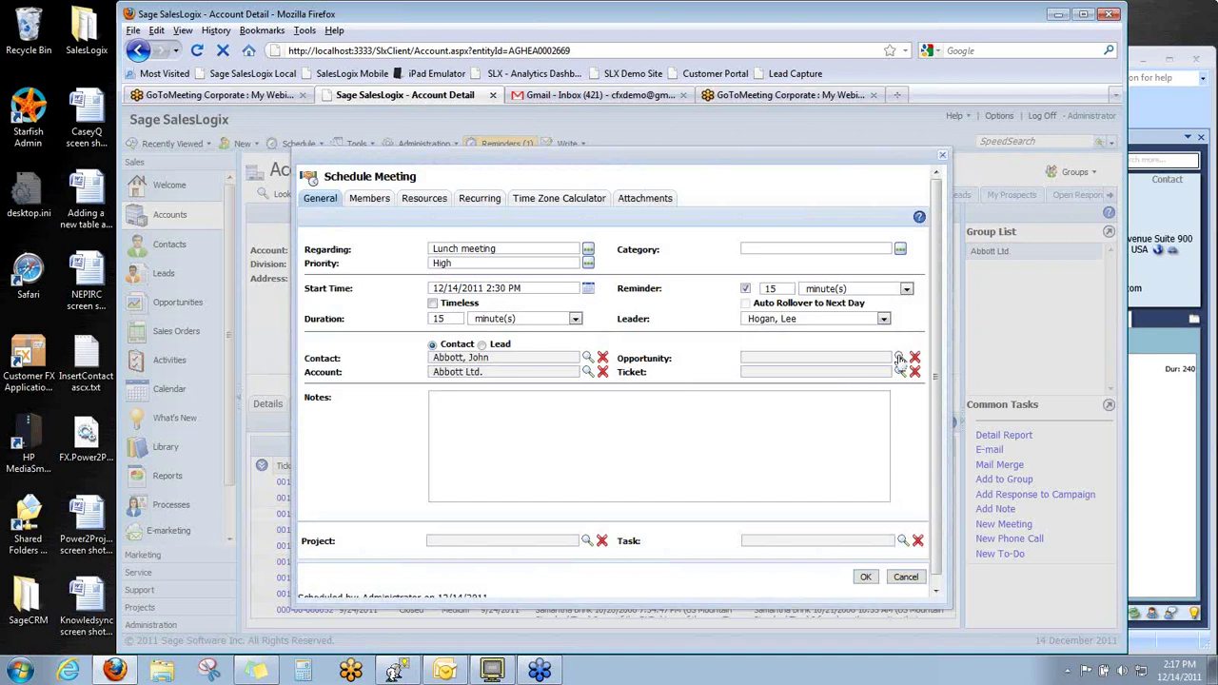
# Step: Save the meeting with the Abbott Ltd.-Phase2 opportunity linked, and show the account's activities
pyautogui.click(899, 358)
pyautogui.click(588, 281)
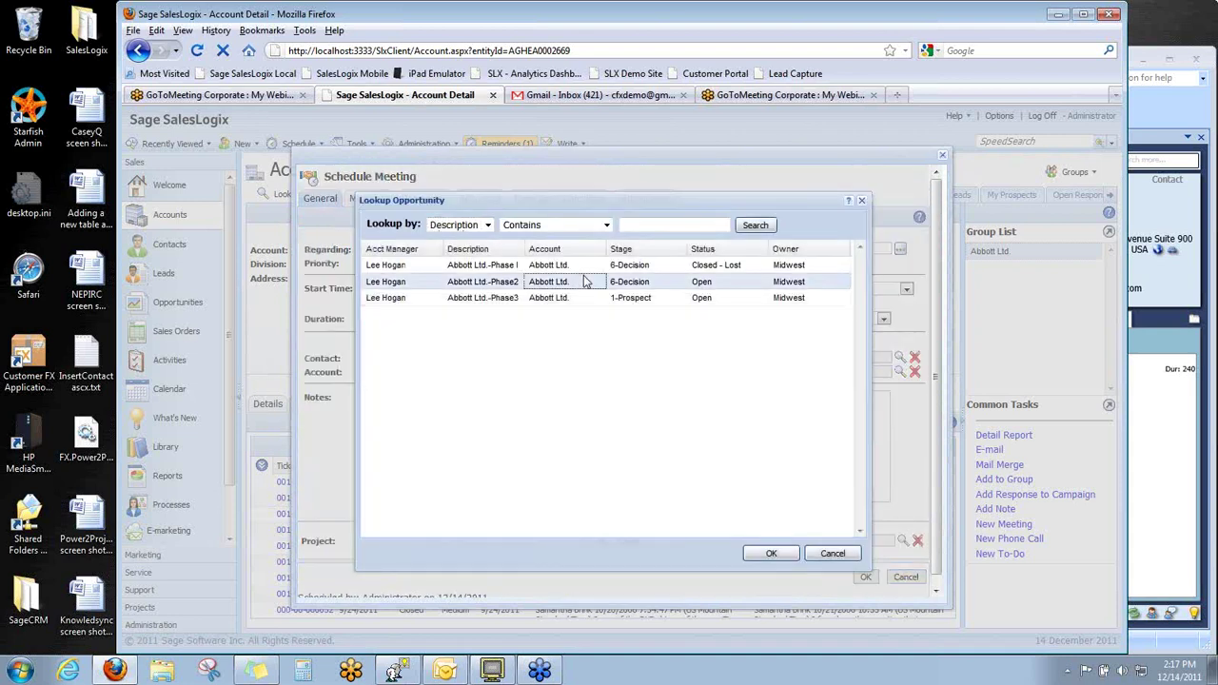
pyautogui.doubleClick(588, 281)
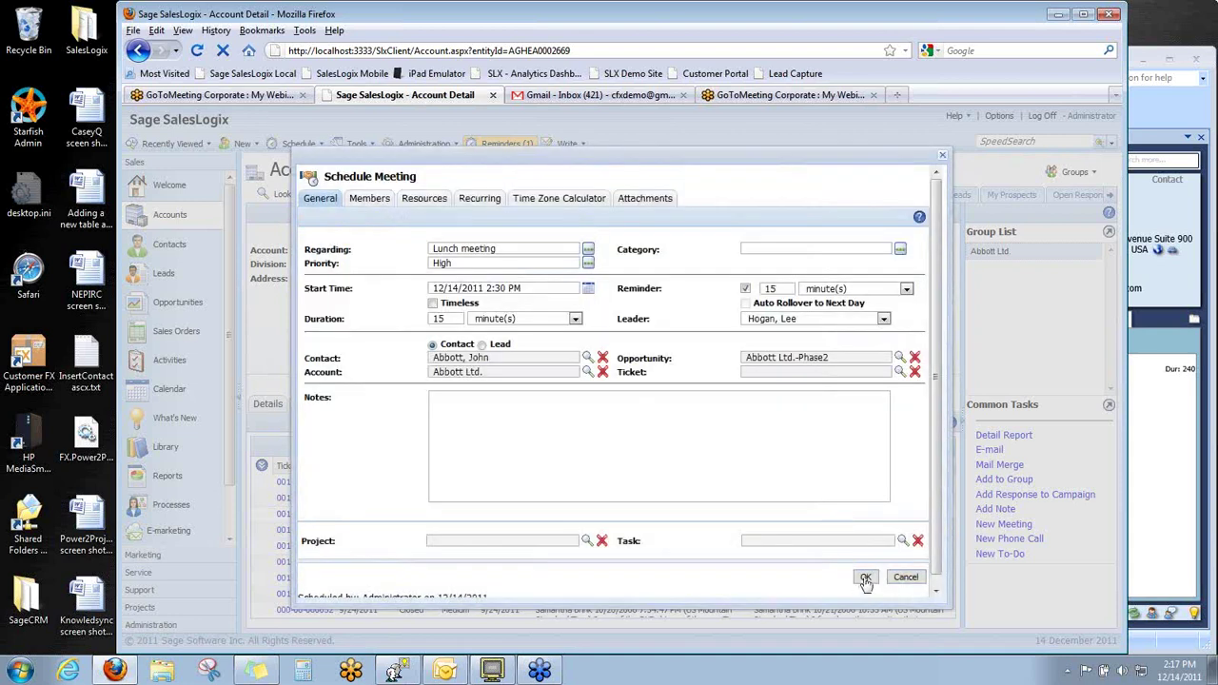
pyautogui.click(866, 578)
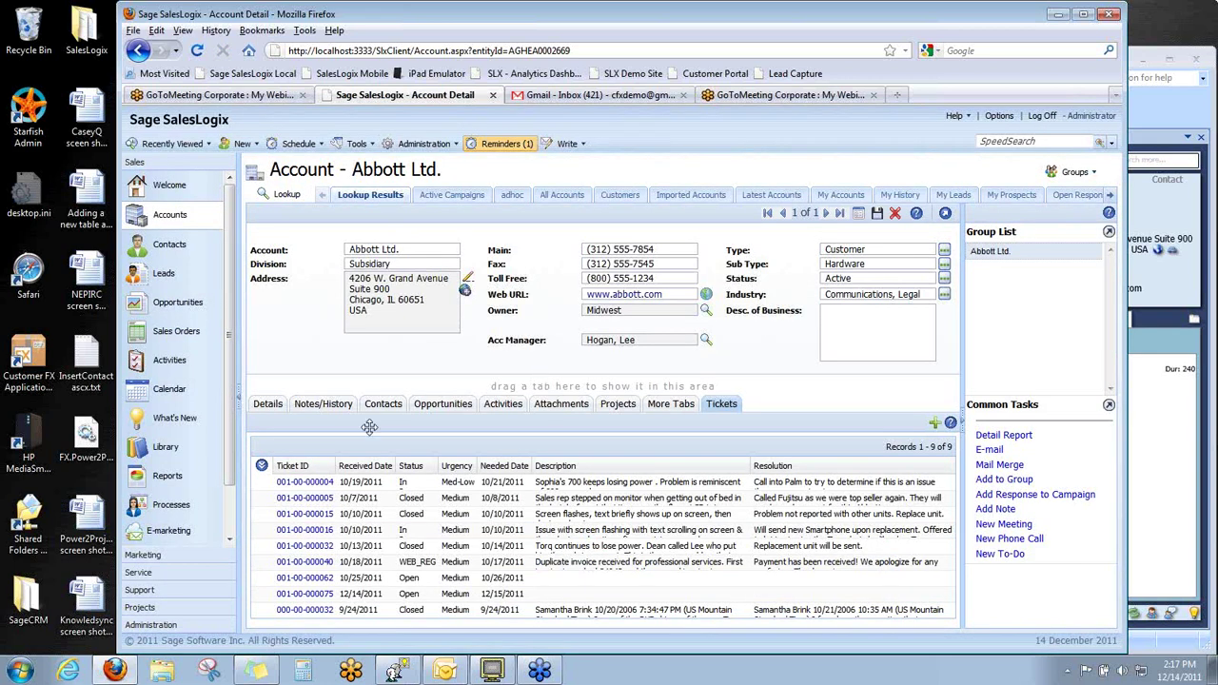
pyautogui.click(505, 405)
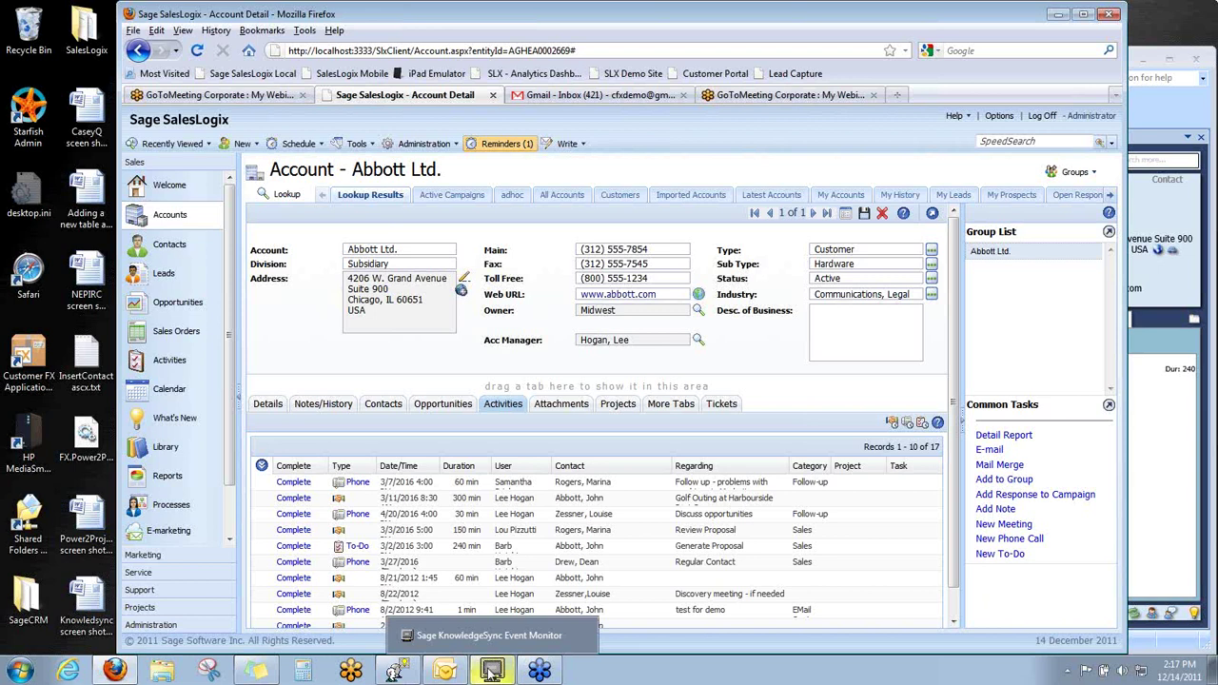
# Step: Switch to Sage KnowledgeSync Event Manager and schedule the Activity; Assignee Alert event to run immediately
pyautogui.click(491, 671)
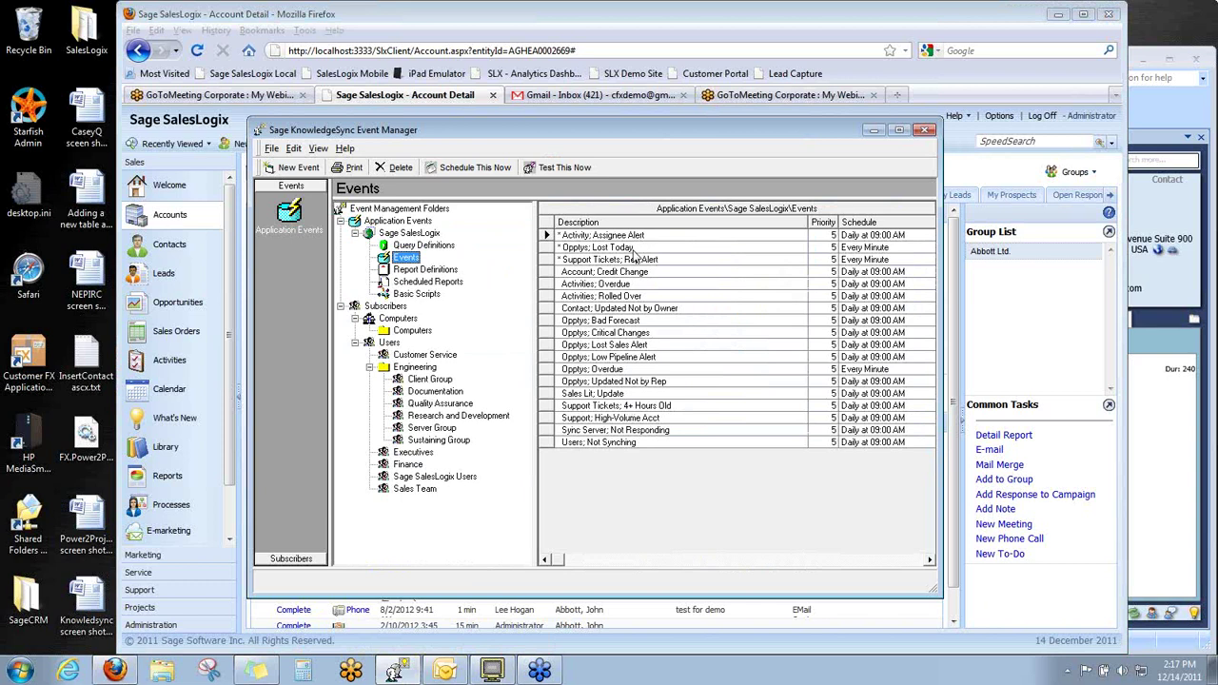
pyautogui.click(634, 240)
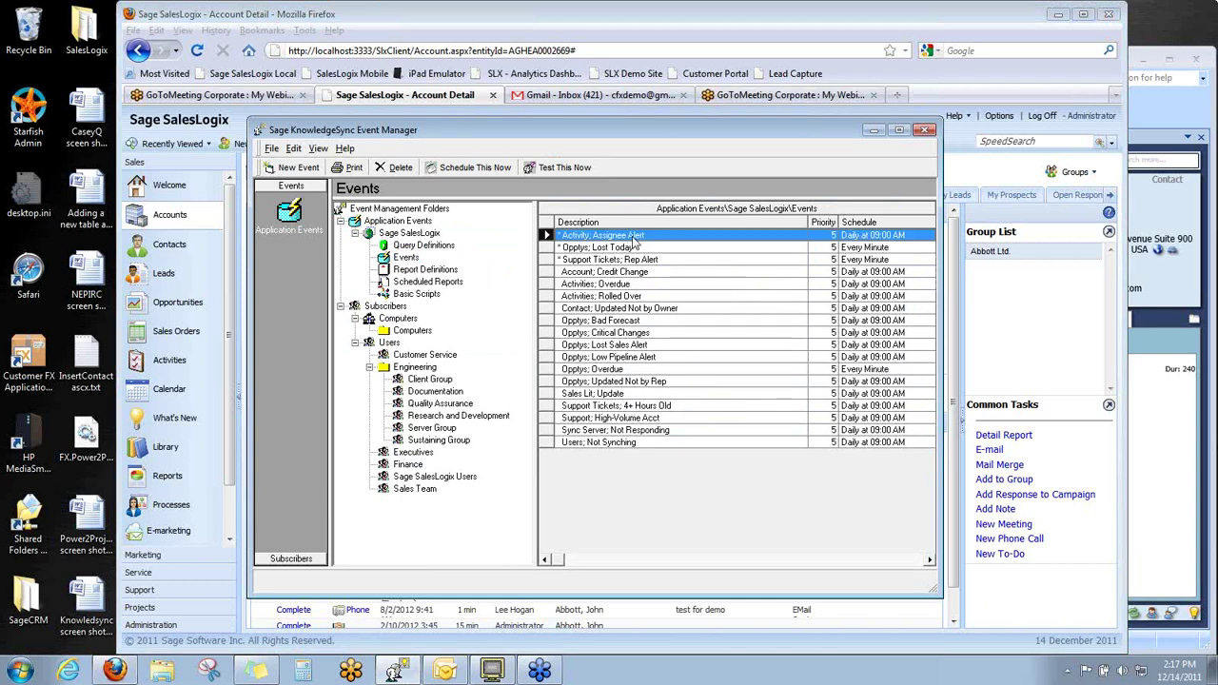
pyautogui.click(489, 167)
pyautogui.click(671, 386)
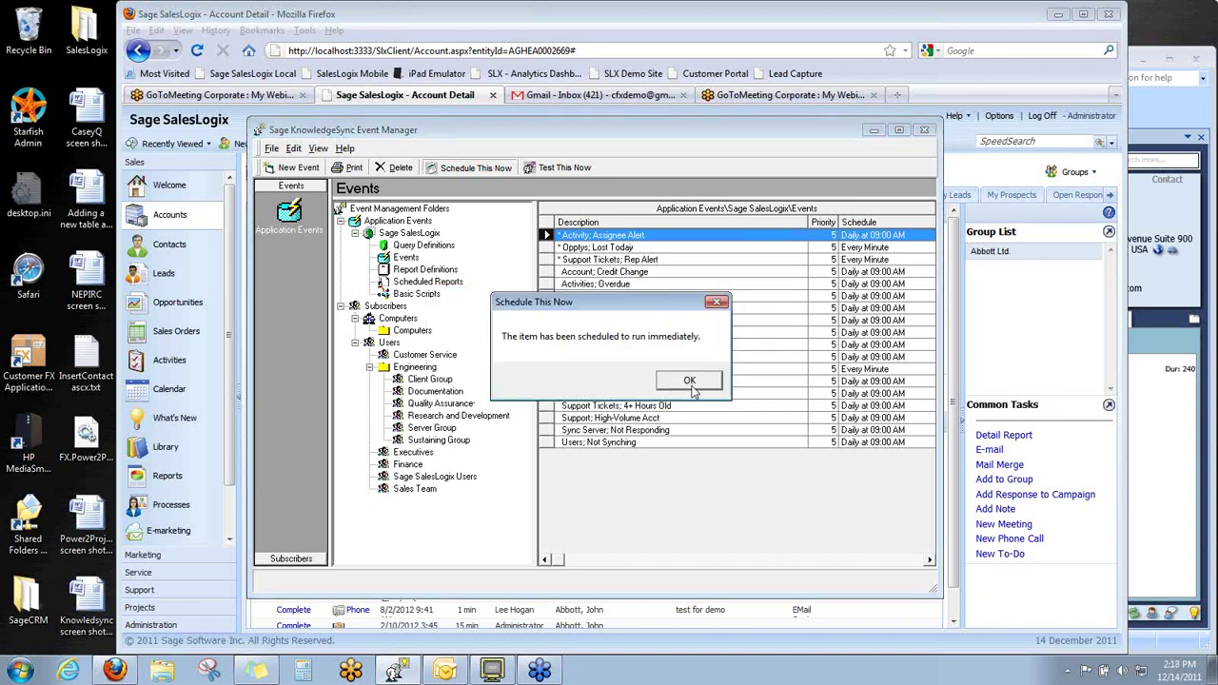
pyautogui.click(692, 386)
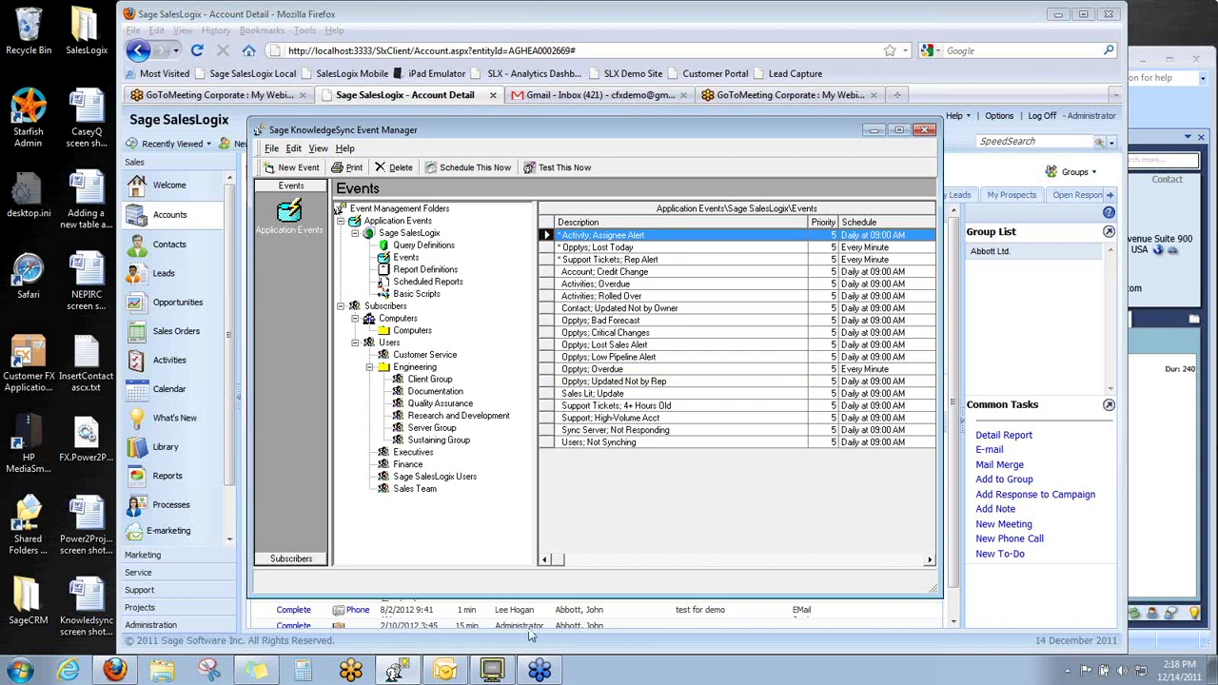
# Step: Switch to Sage KnowledgeSync Event Monitor to list today's sent emails by descending ID, and check for new mail in Microsoft Outlook
pyautogui.click(492, 671)
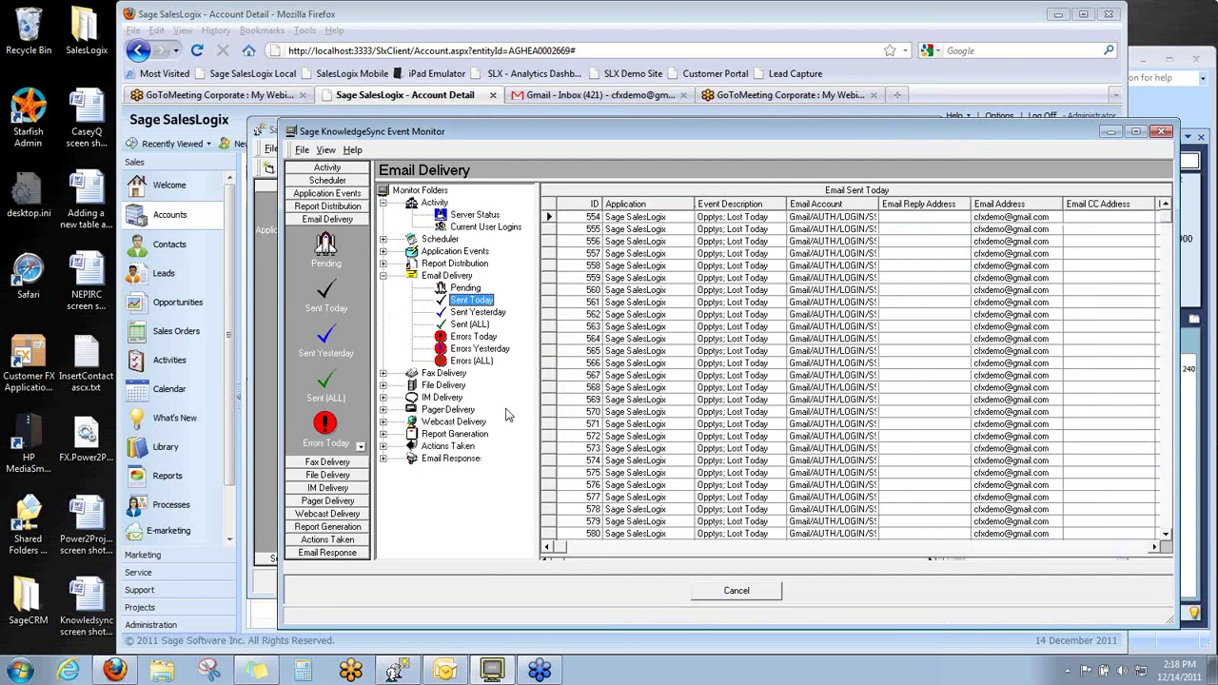
pyautogui.click(465, 289)
pyautogui.click(469, 301)
pyautogui.click(585, 202)
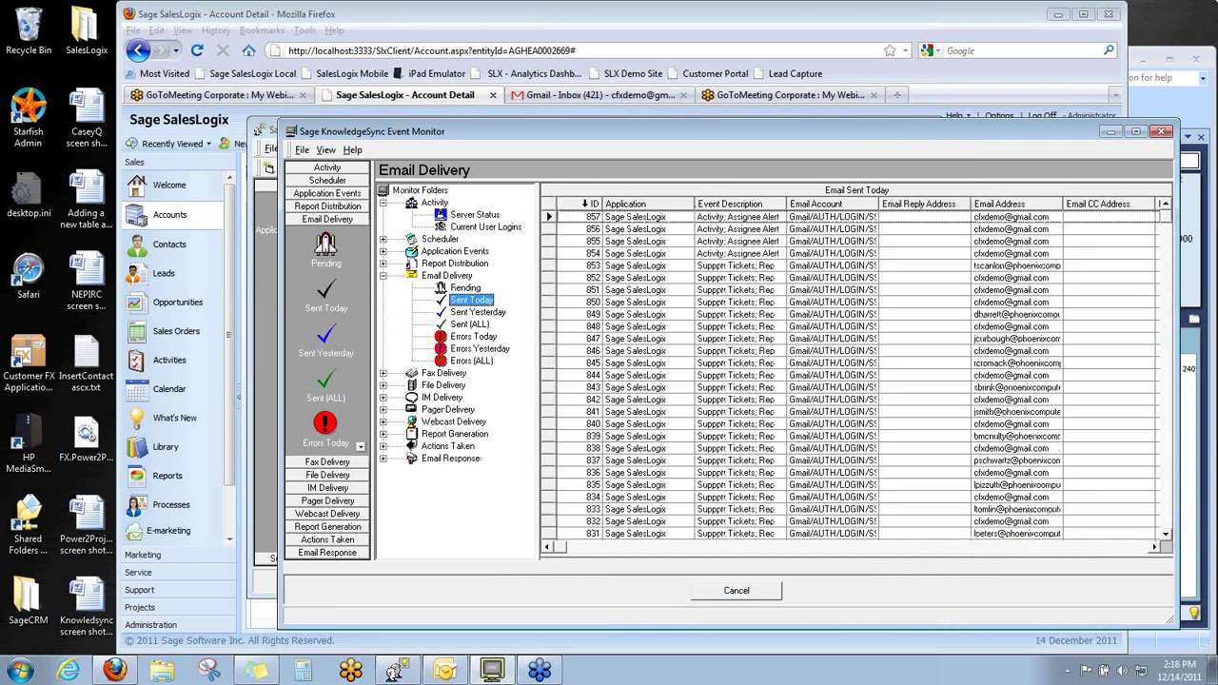
pyautogui.click(621, 221)
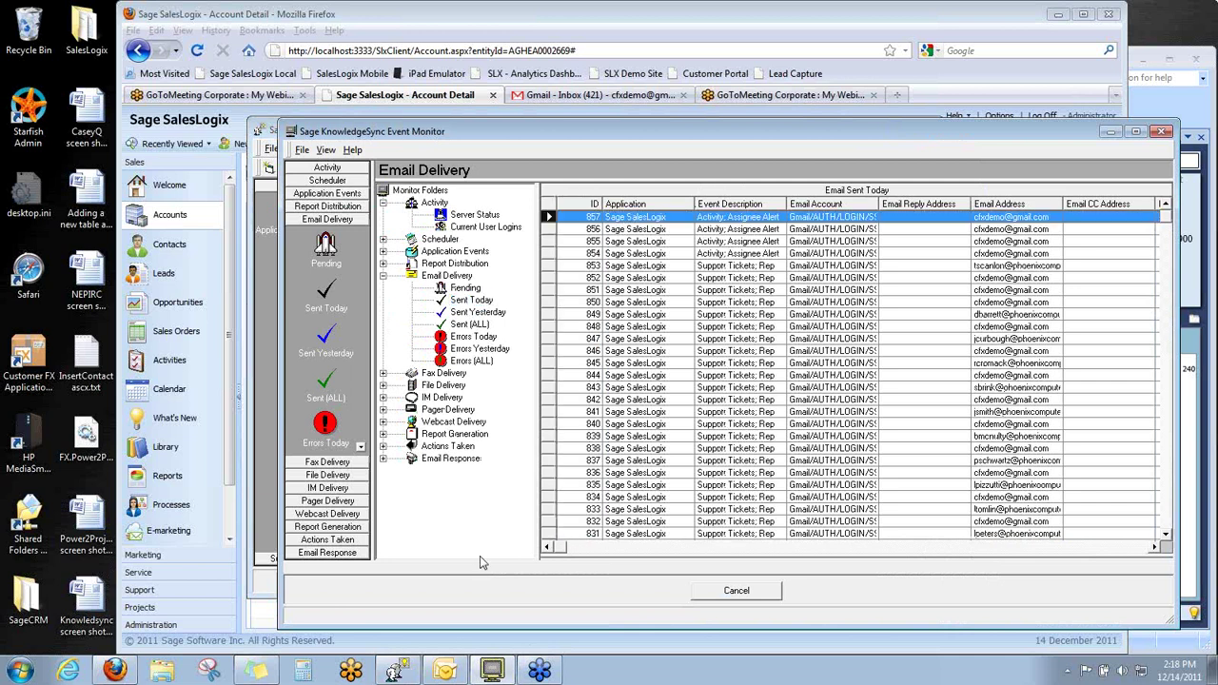
pyautogui.click(444, 671)
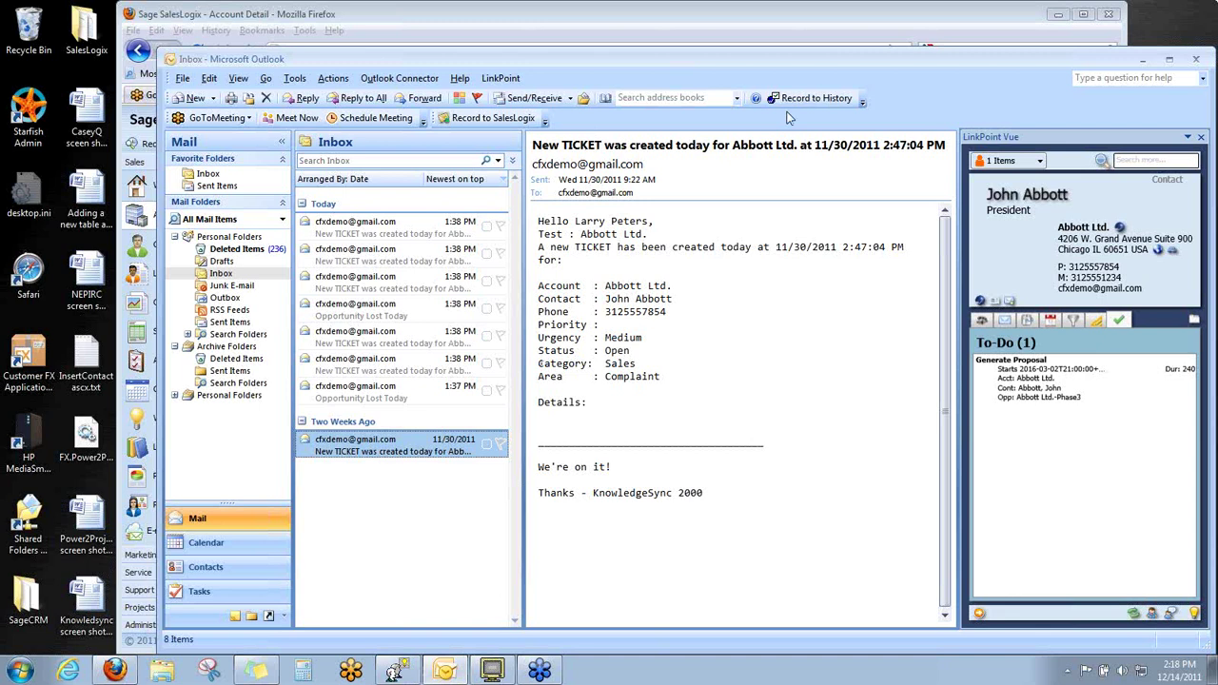
pyautogui.click(514, 99)
# Step: Return to Sage KnowledgeSync Event Manager and schedule the Activity; Assignee Alert event for another immediate run
pyautogui.click(395, 671)
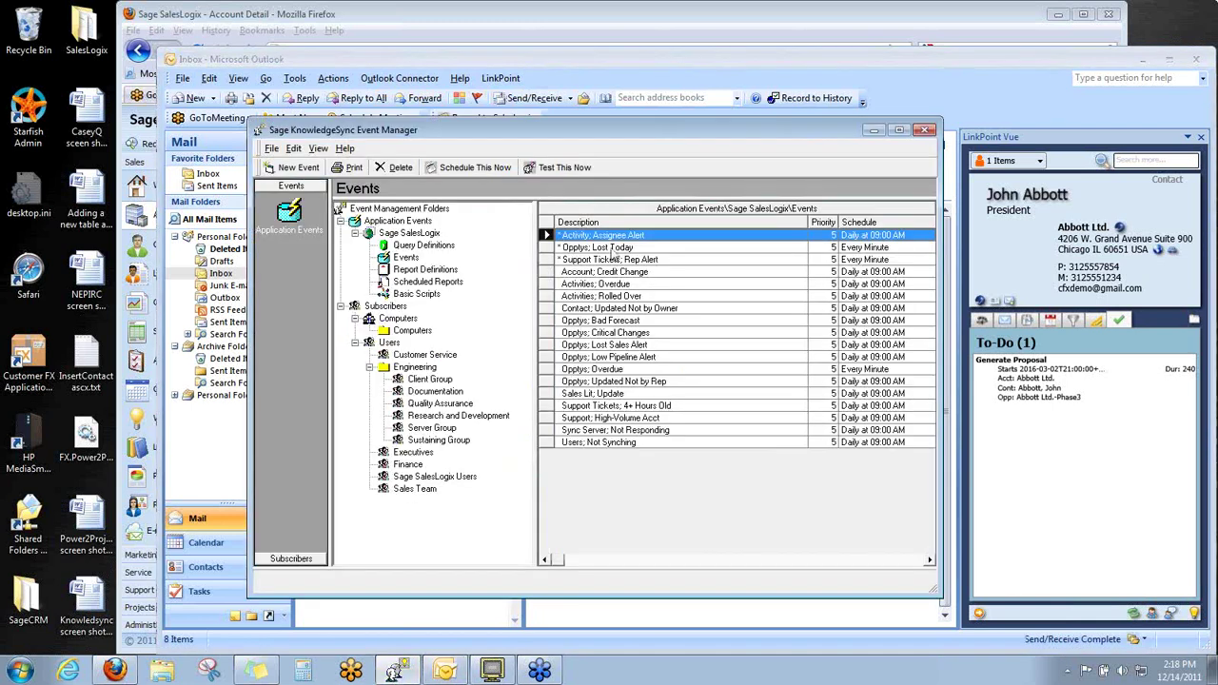
pyautogui.click(487, 169)
pyautogui.click(679, 385)
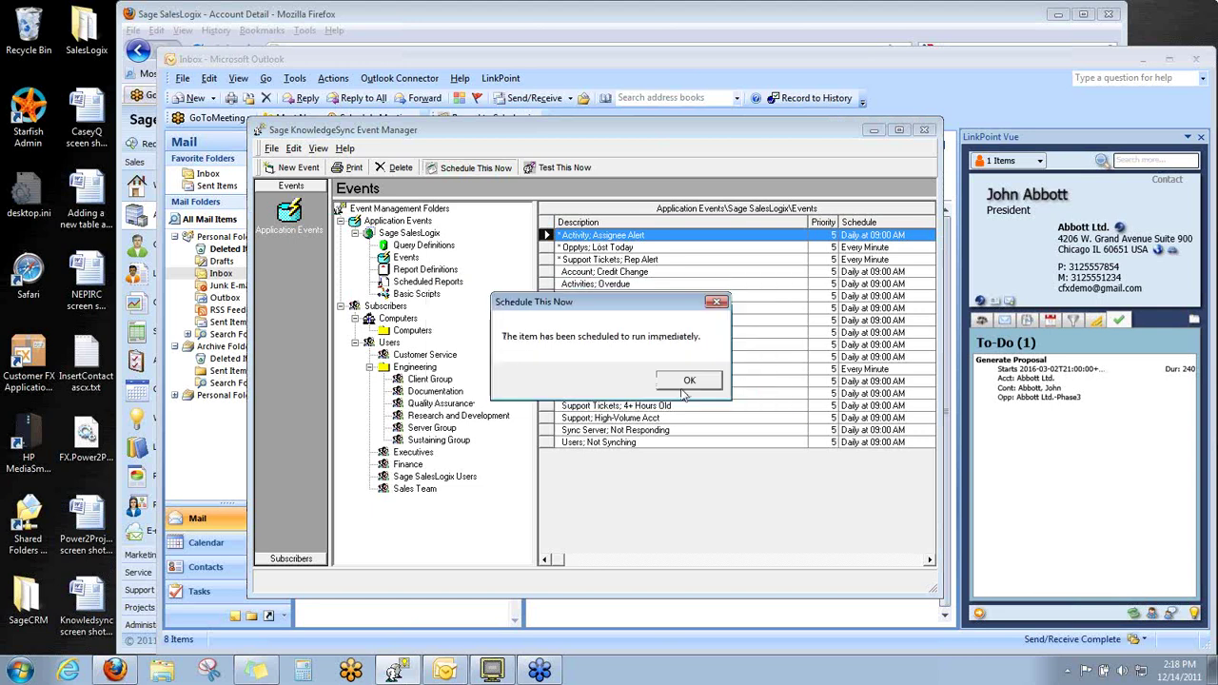
pyautogui.click(686, 382)
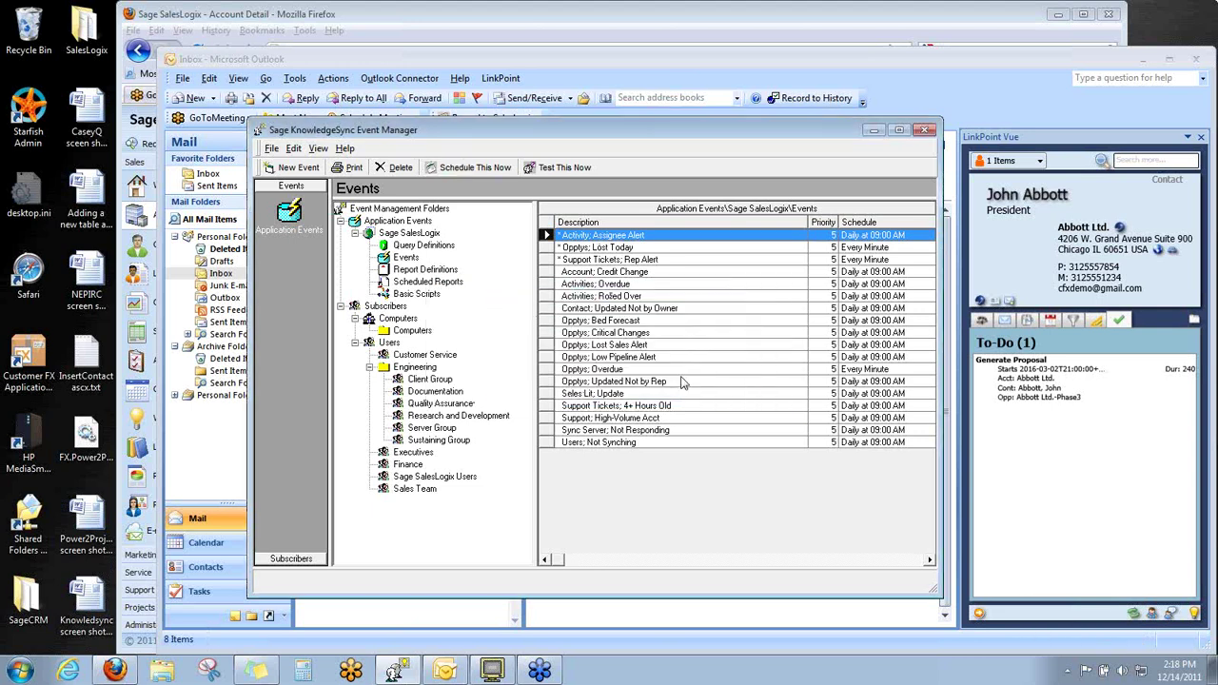
# Step: Switch to Sage KnowledgeSync Event Monitor and compare the pending email deliveries with those sent today, refreshing the pending list
pyautogui.click(113, 672)
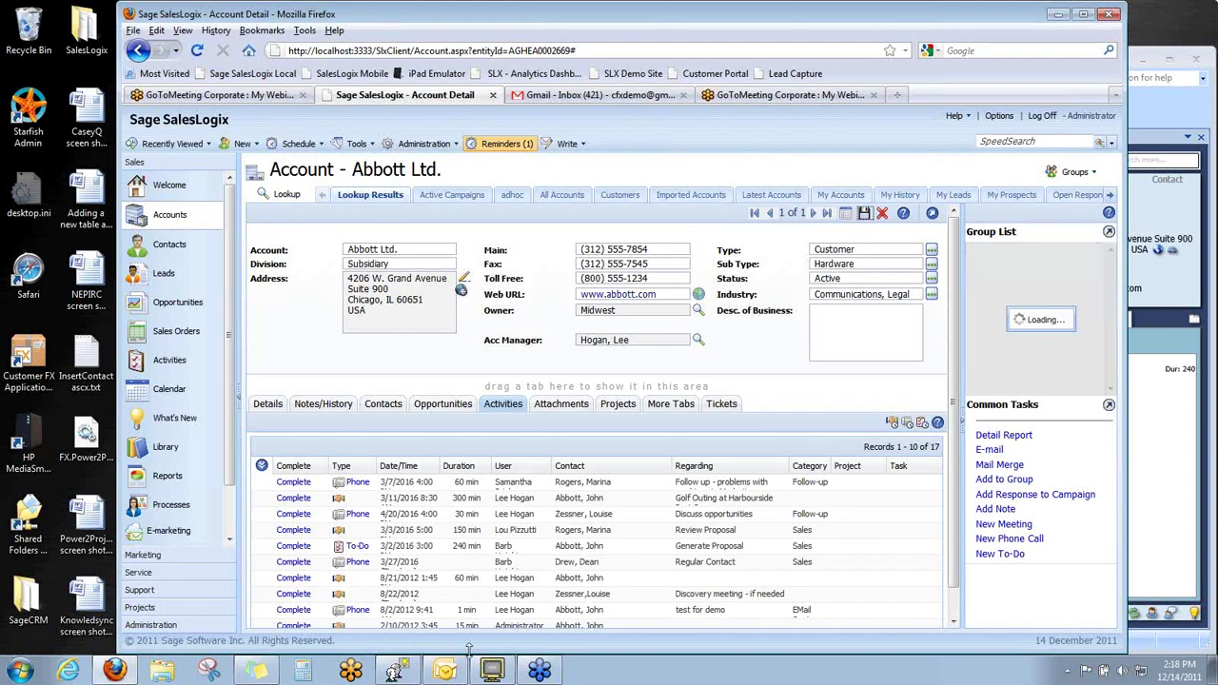
pyautogui.click(492, 671)
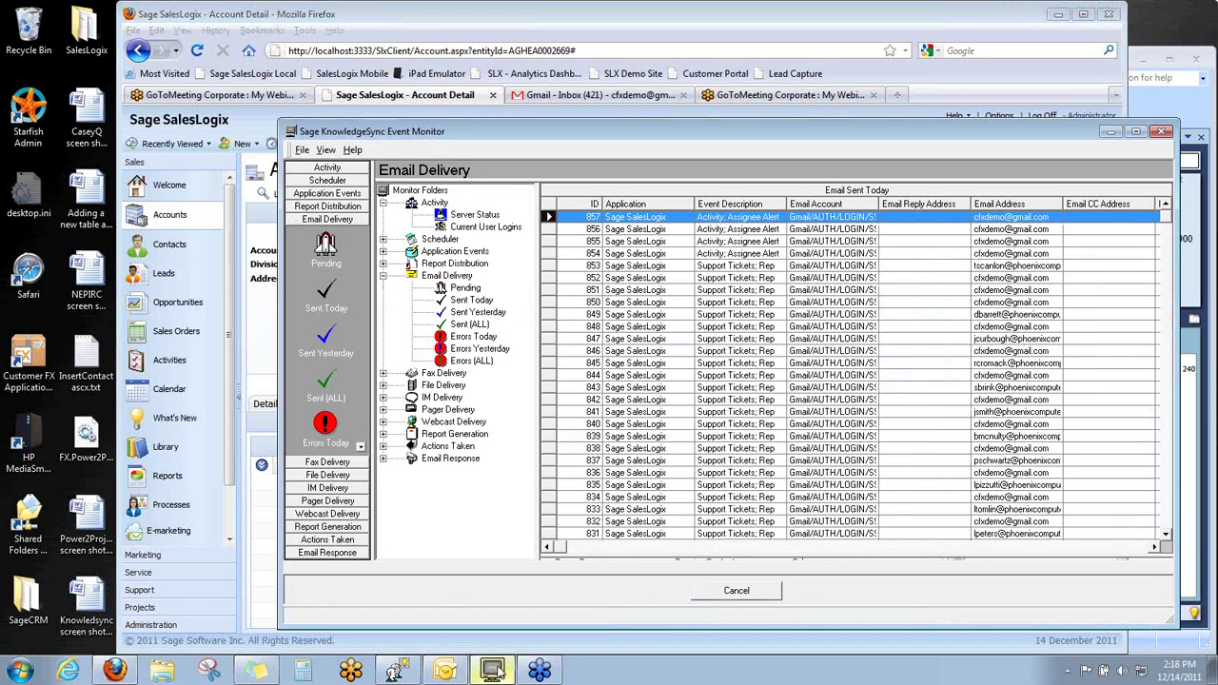
pyautogui.click(465, 287)
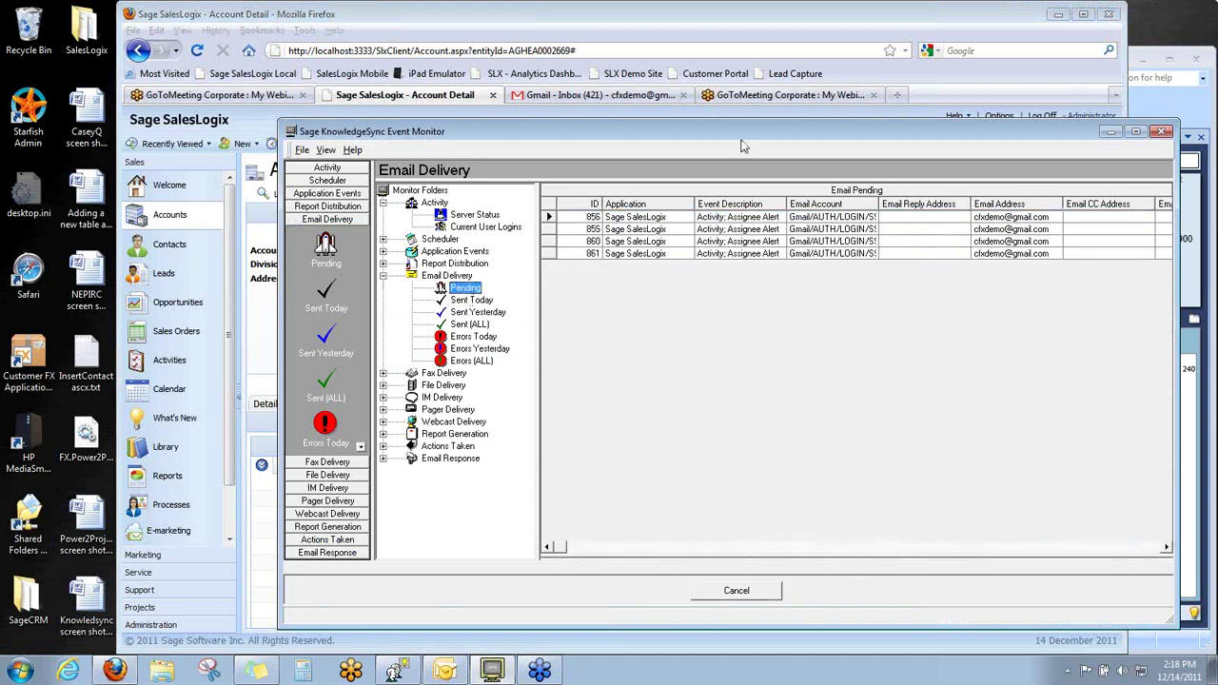
pyautogui.moveTo(739, 130); pyautogui.dragTo(667, 147)
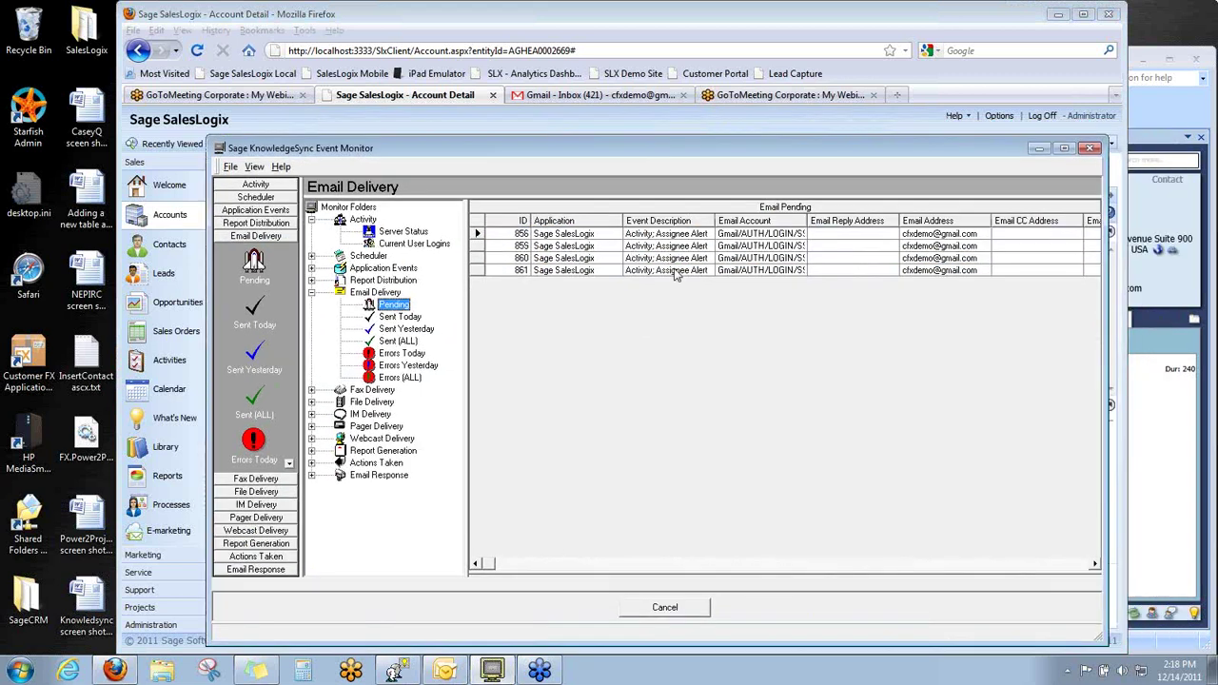
pyautogui.click(400, 317)
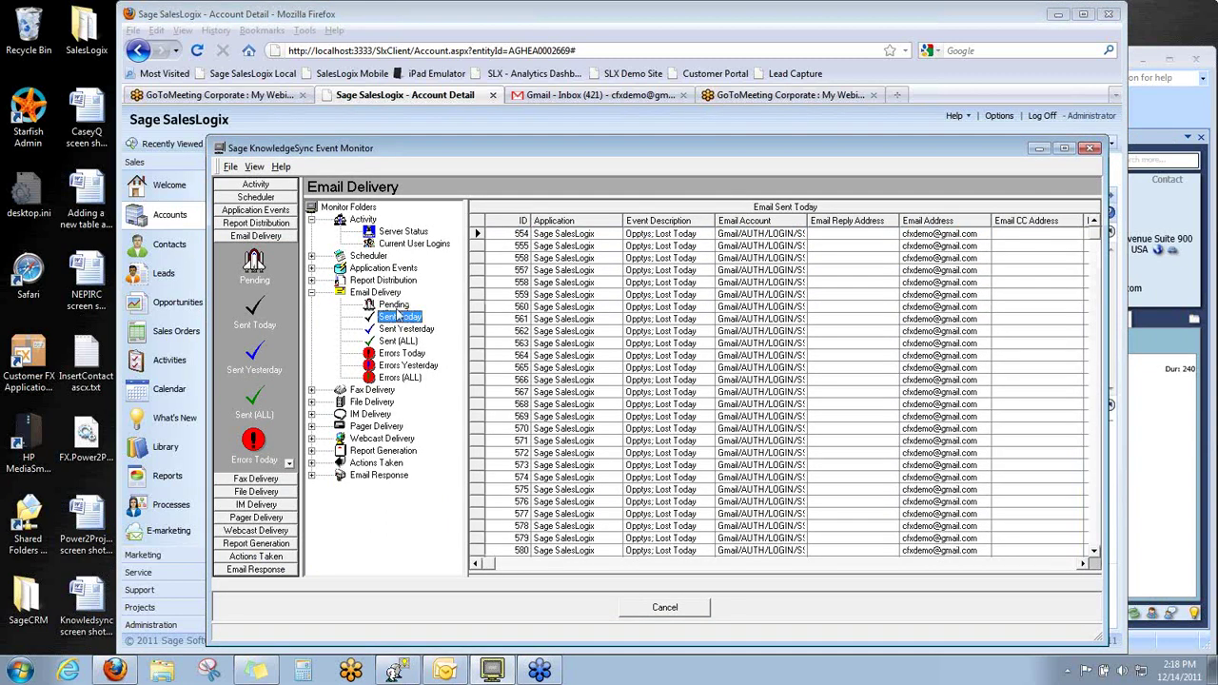
pyautogui.click(396, 305)
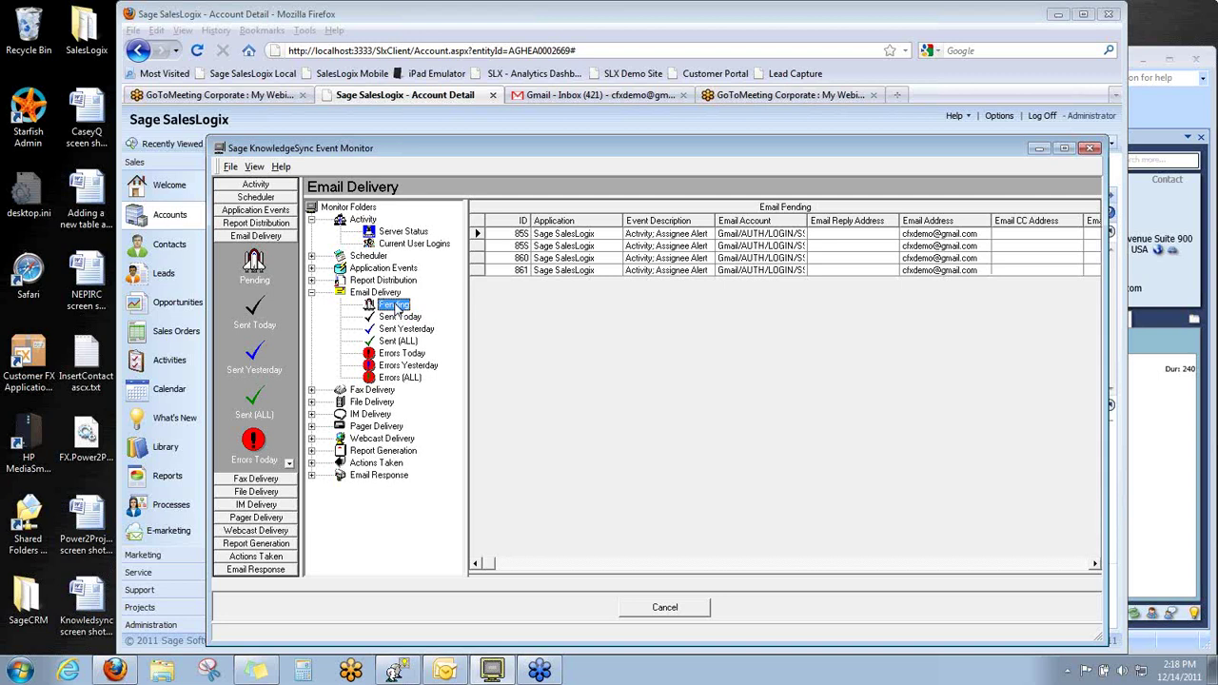
pyautogui.click(400, 317)
pyautogui.click(396, 305)
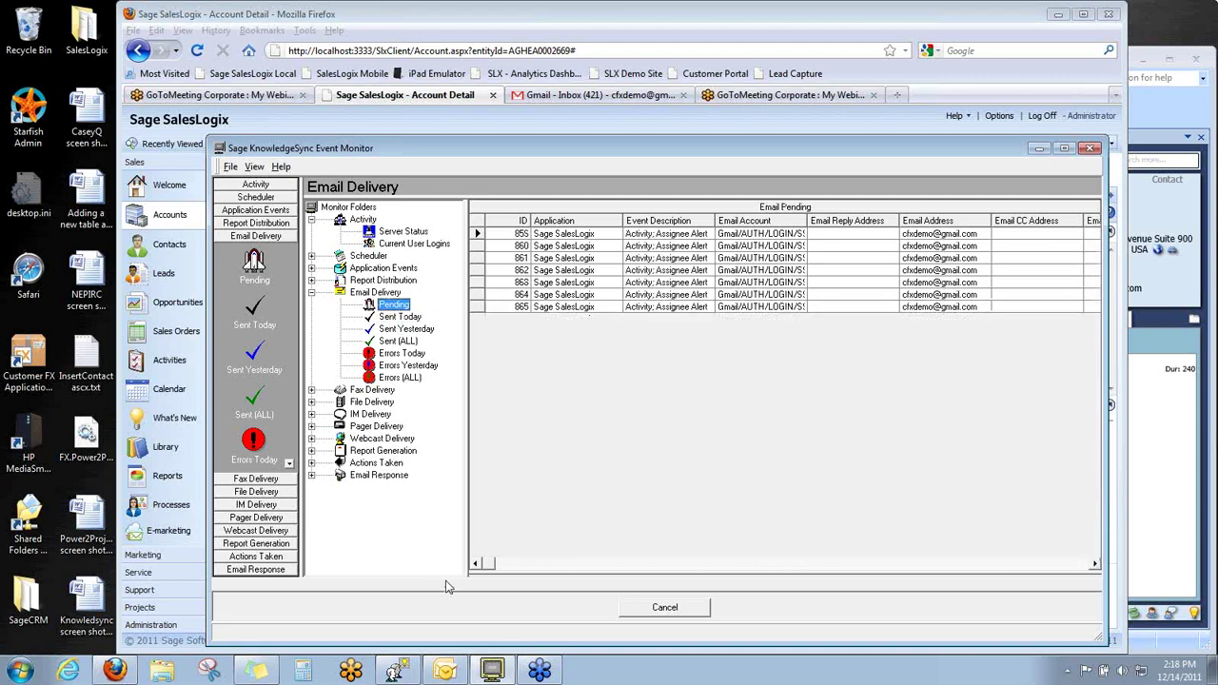
# Step: Switch to Microsoft Outlook, fetch new mail and read an activity alert email for Abbott Ltd., highlighting its start date
pyautogui.click(444, 672)
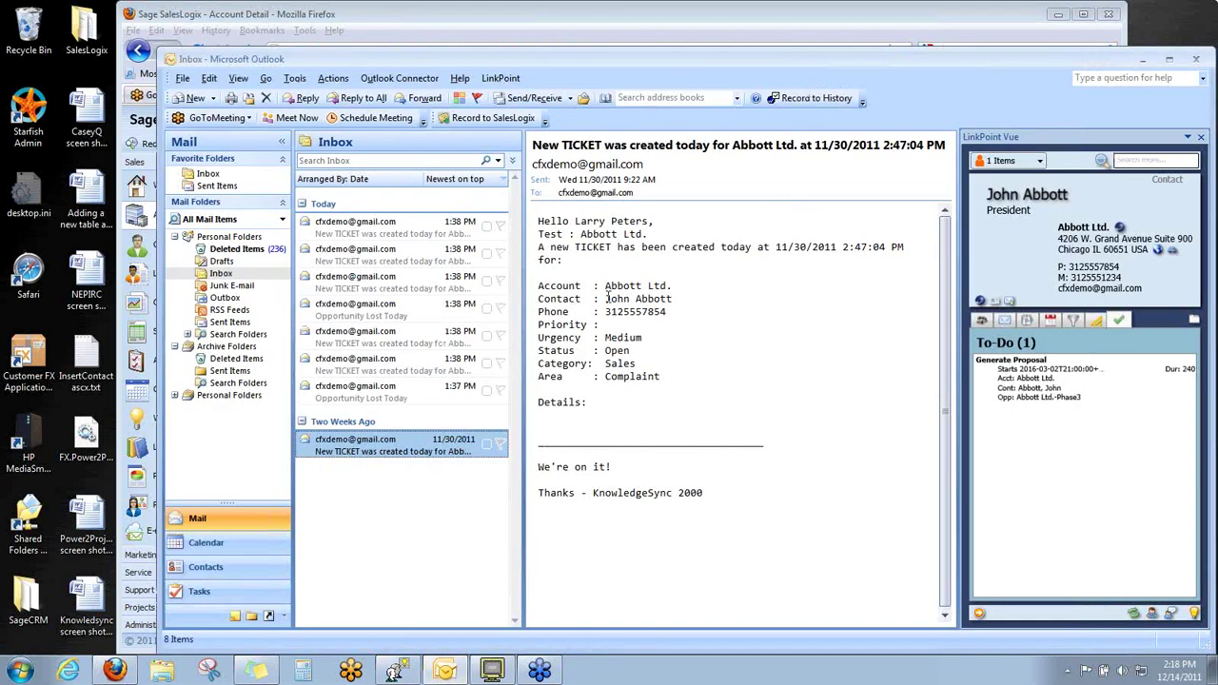
pyautogui.click(525, 98)
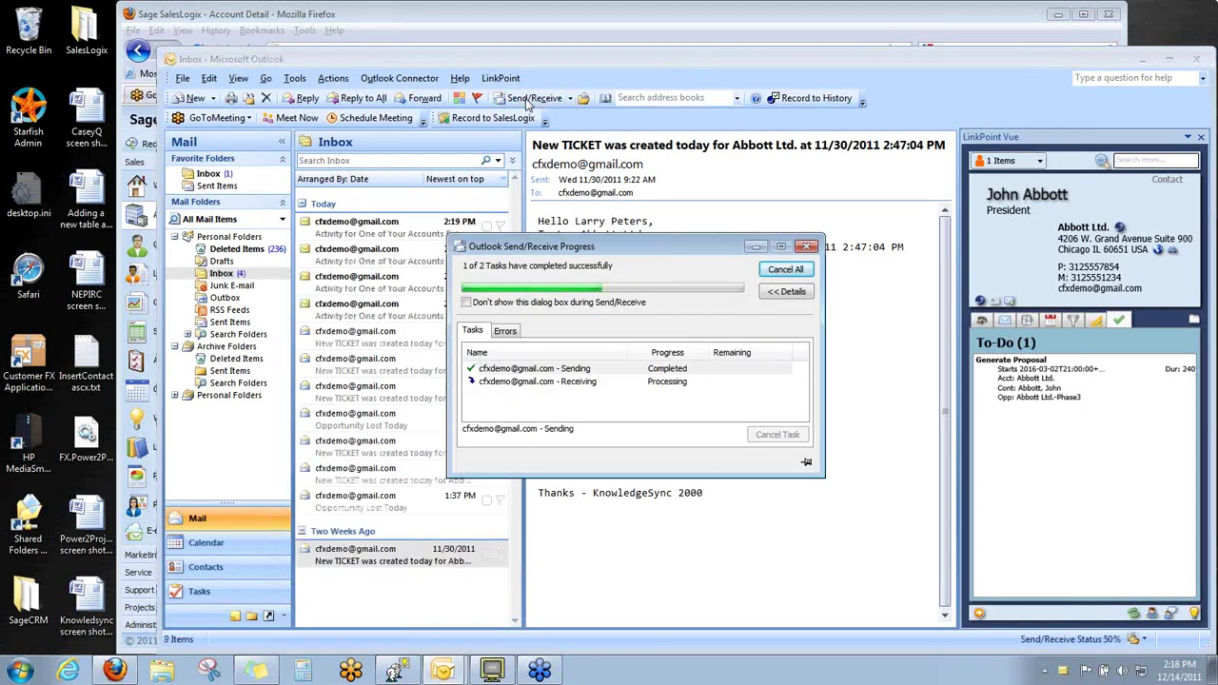
pyautogui.click(424, 310)
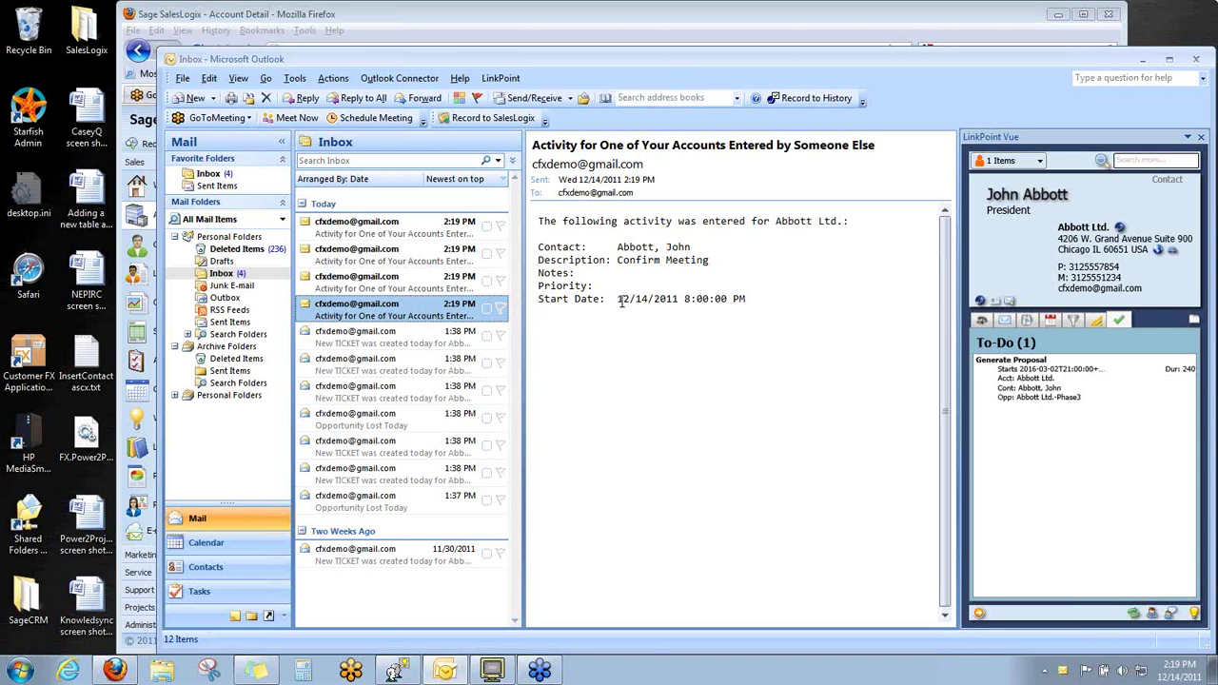
pyautogui.moveTo(607, 298); pyautogui.dragTo(739, 301)
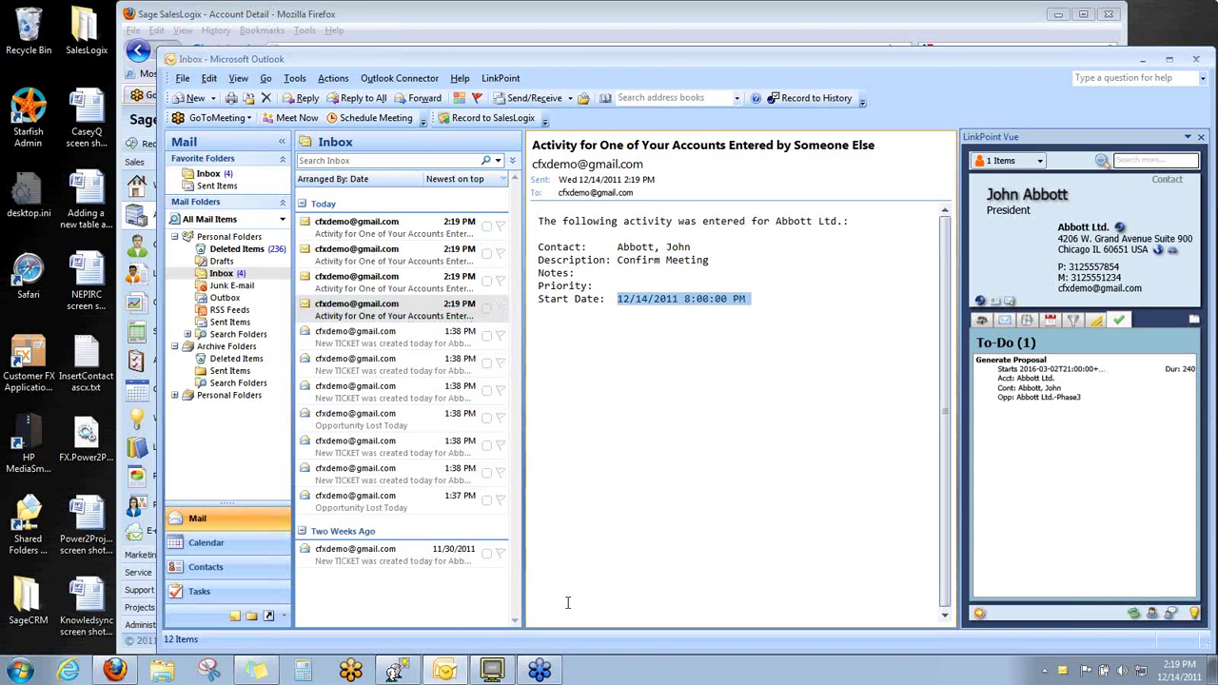
pyautogui.click(494, 672)
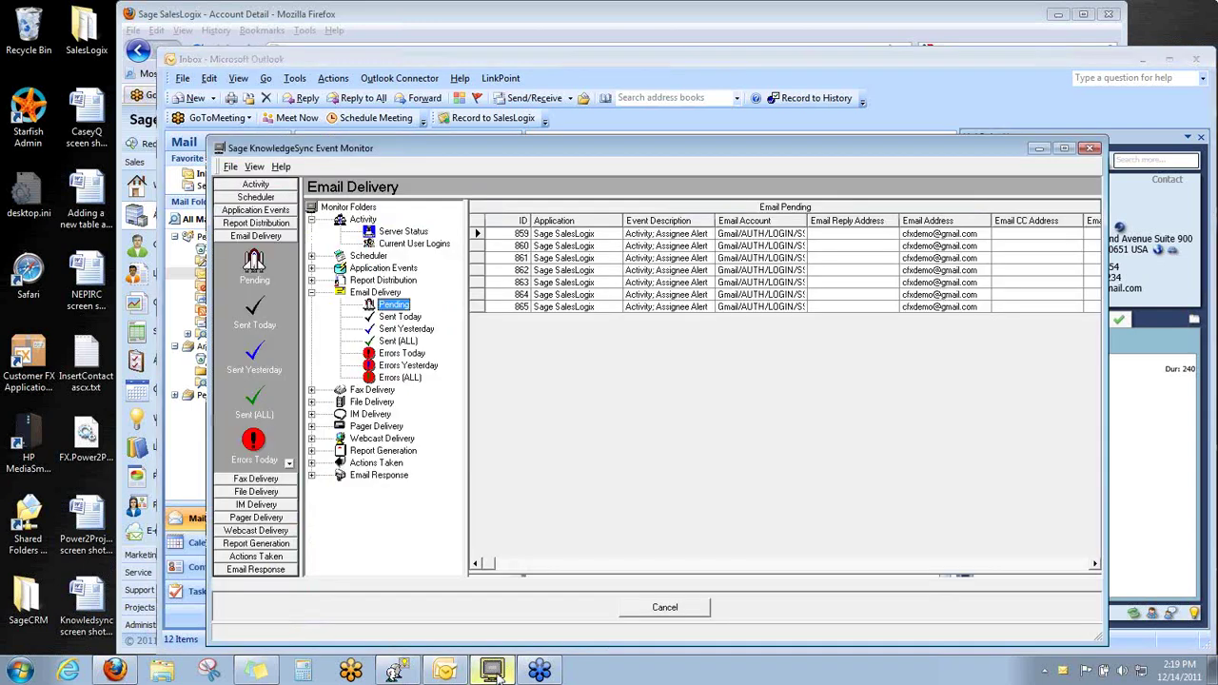
pyautogui.click(400, 671)
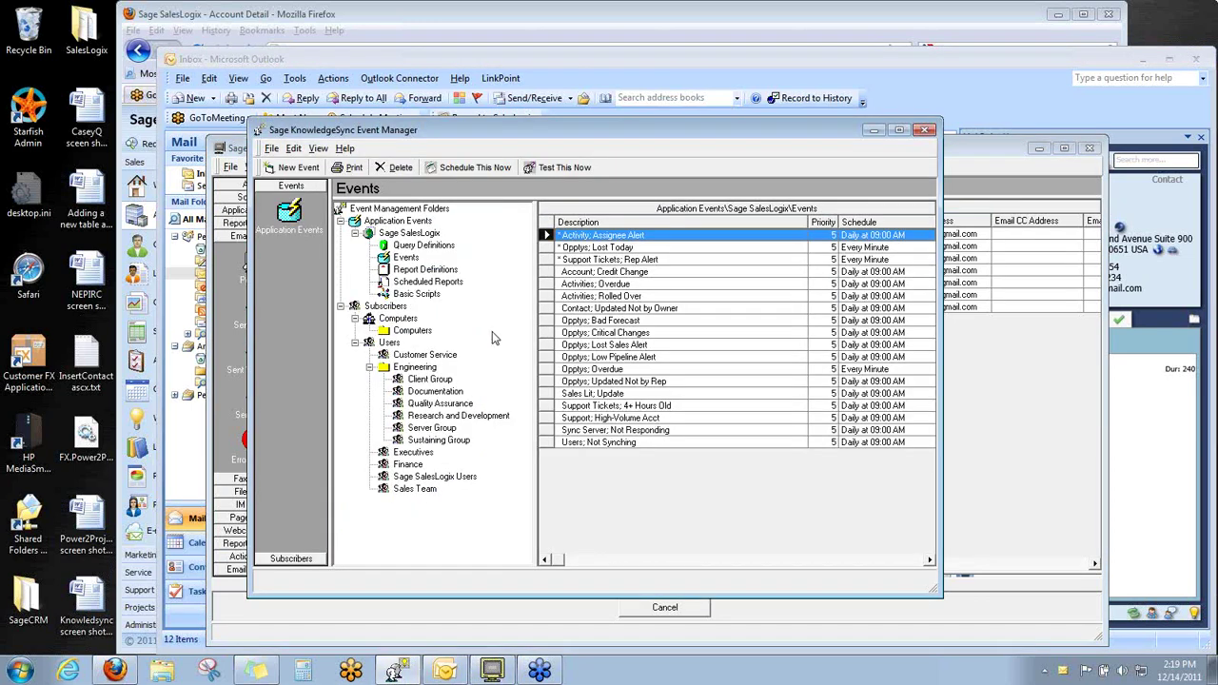
pyautogui.click(416, 259)
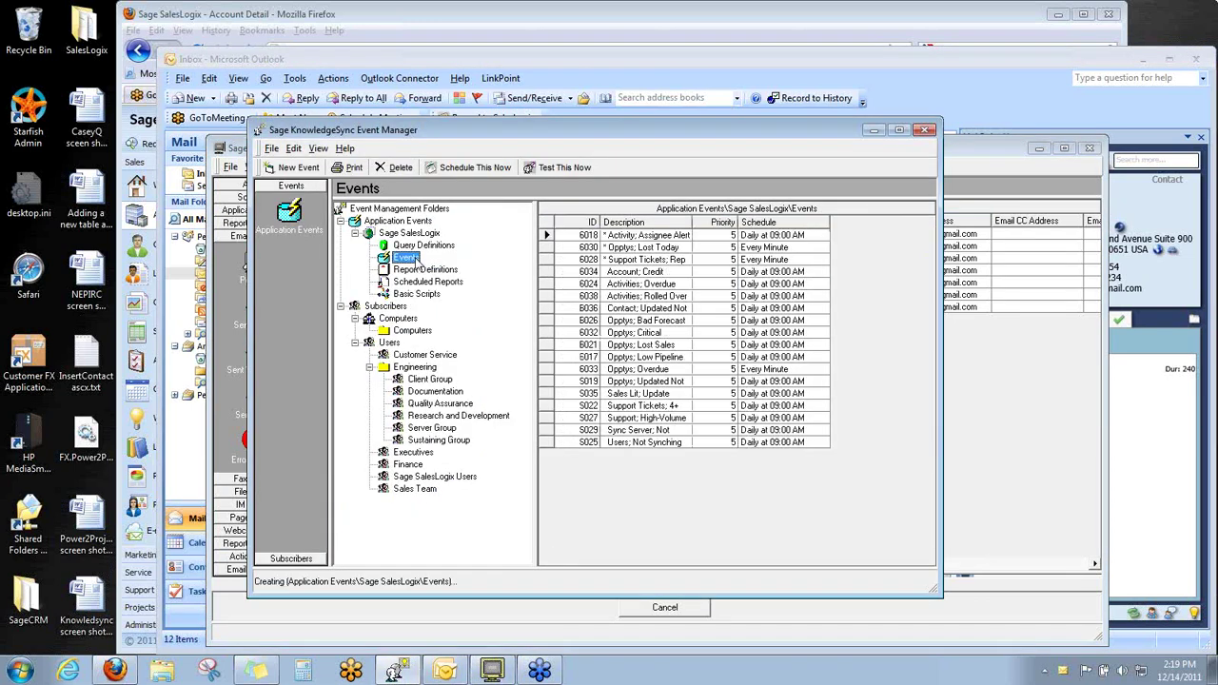
pyautogui.doubleClick(634, 236)
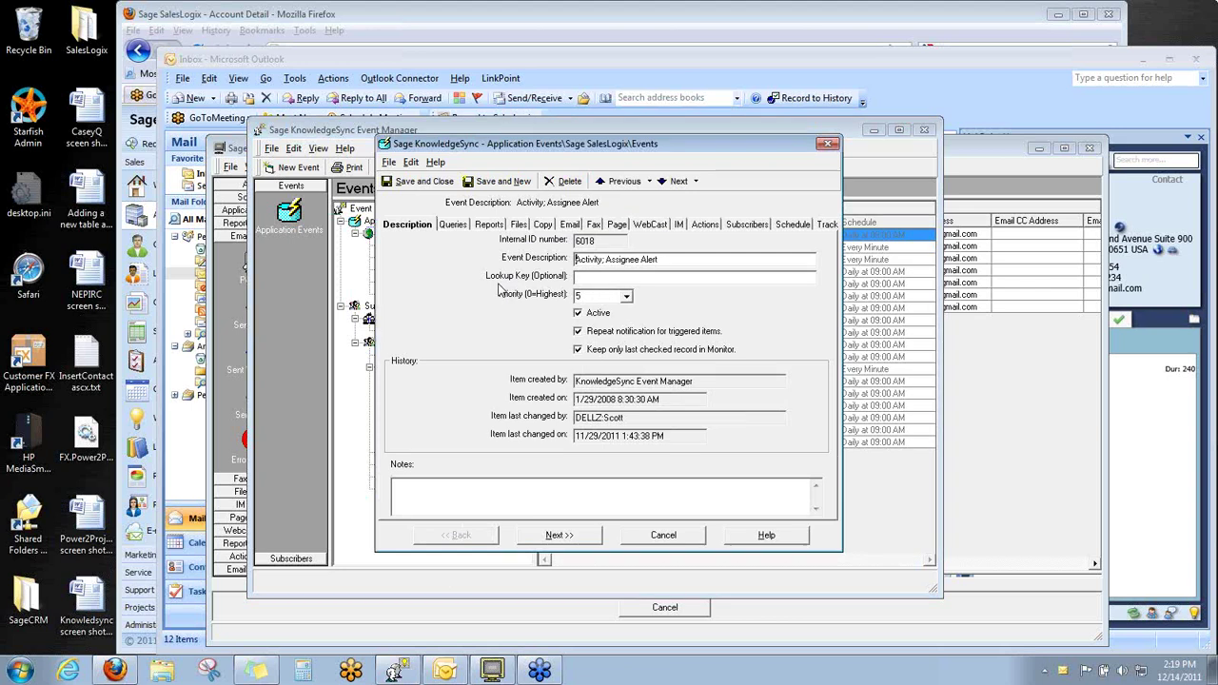
pyautogui.click(575, 225)
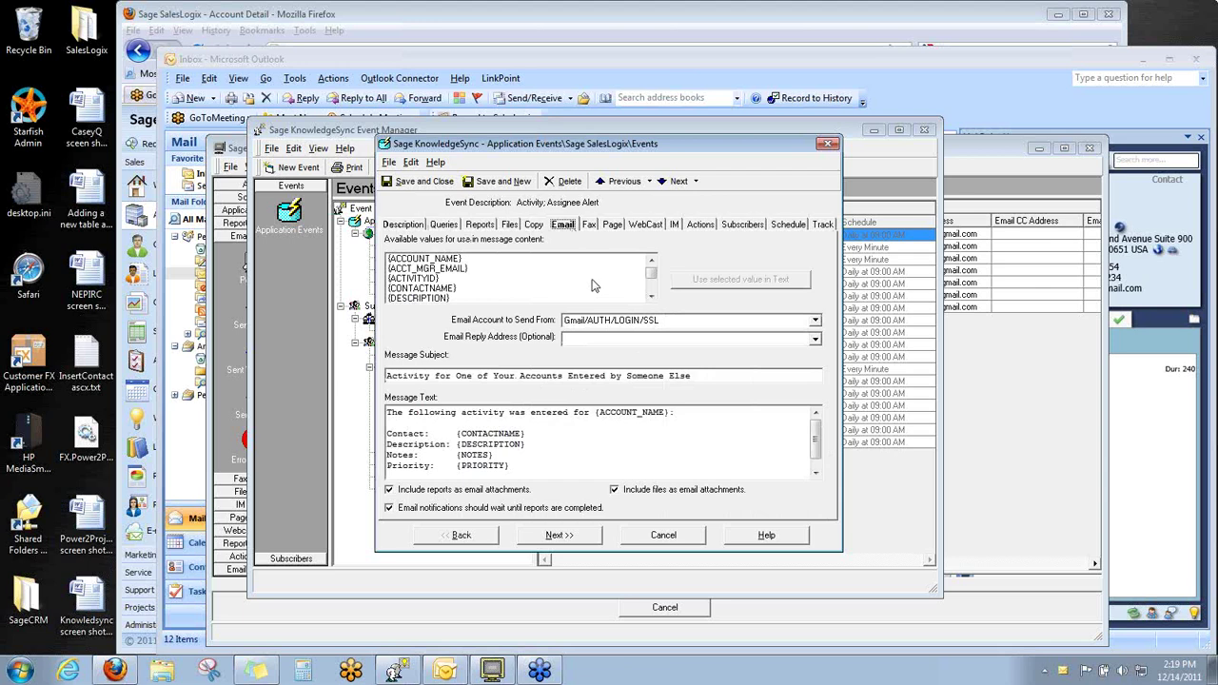
pyautogui.click(673, 226)
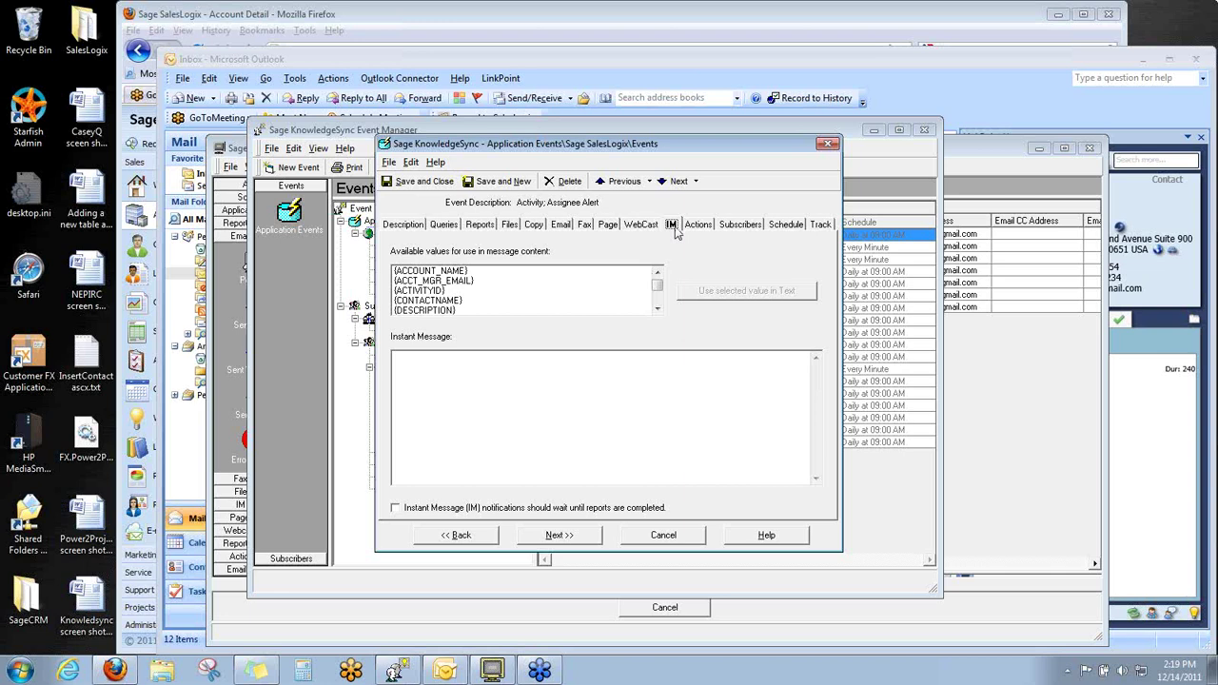
pyautogui.click(650, 228)
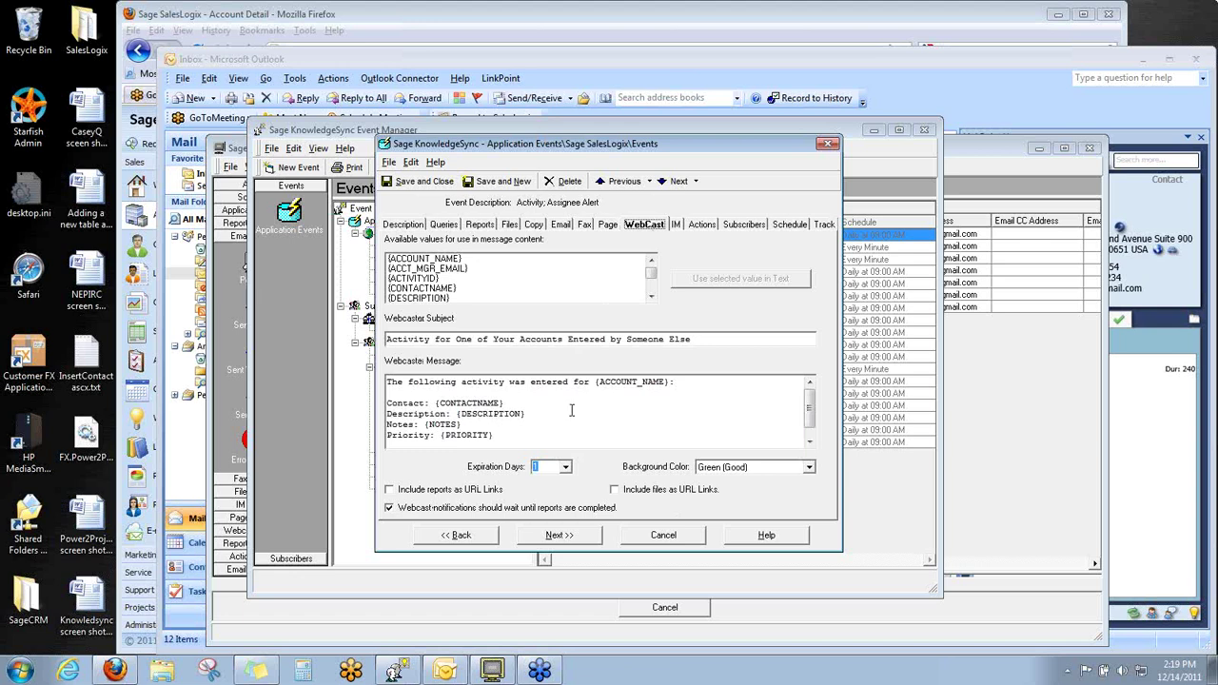
pyautogui.click(585, 225)
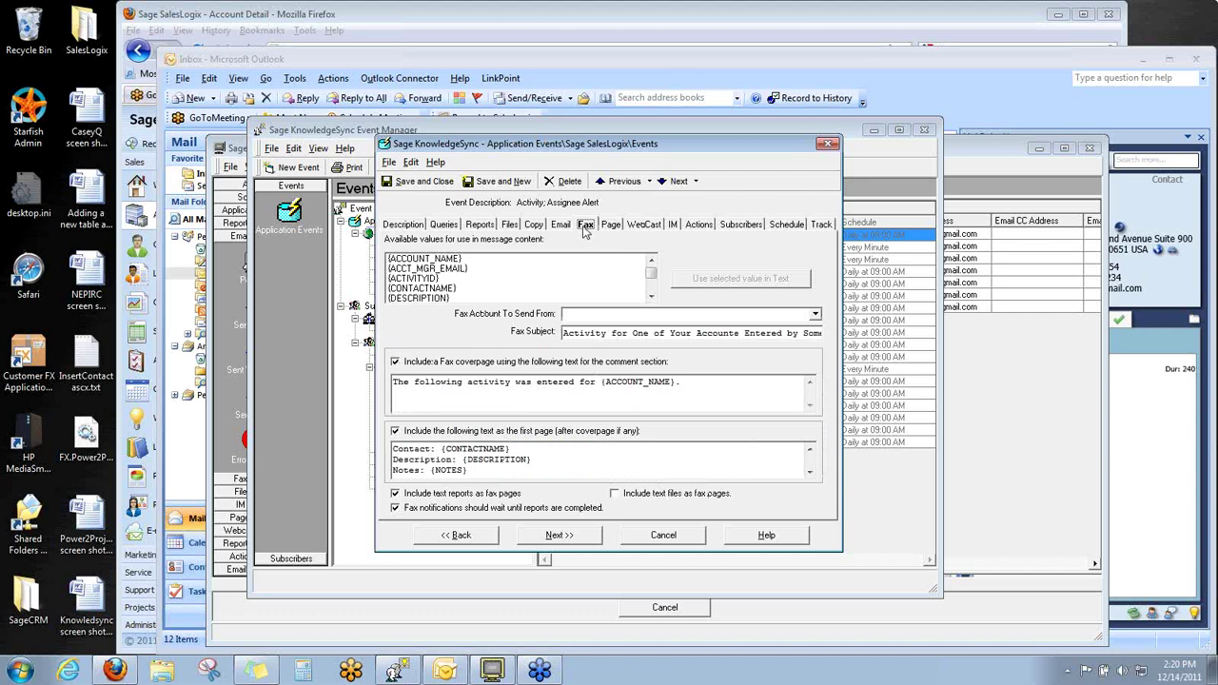
pyautogui.click(490, 226)
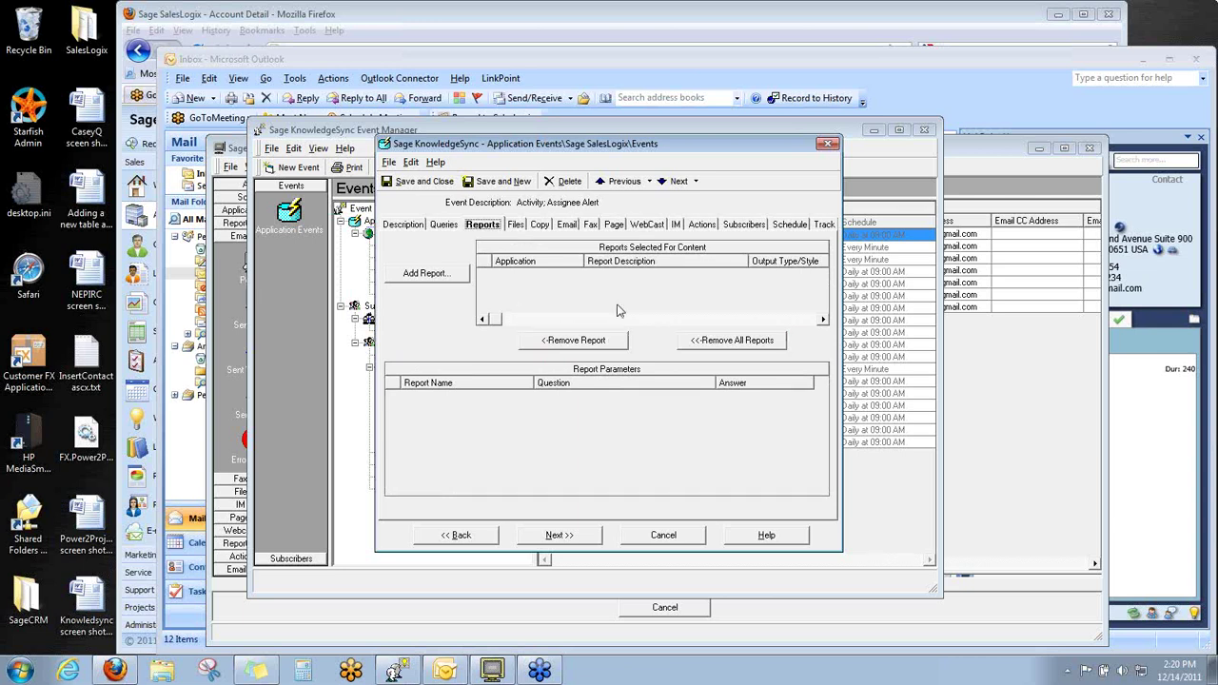
pyautogui.click(659, 536)
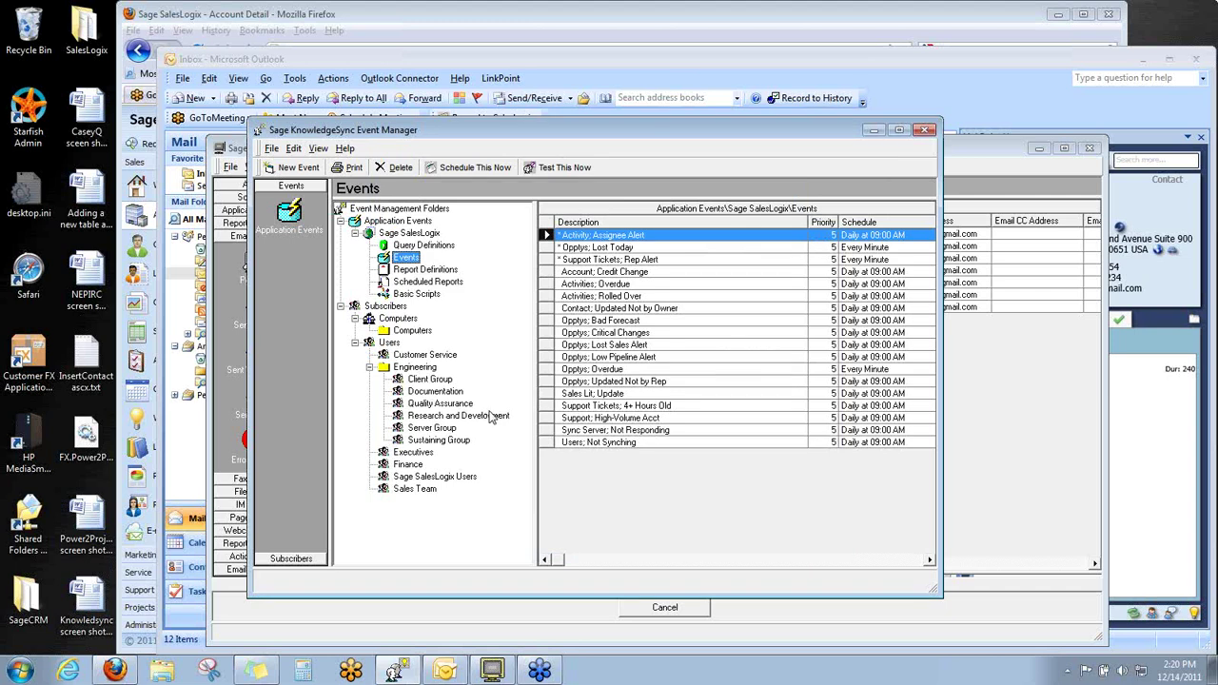
# Step: Point out the Opptys; Lost Today and Account; Credit Change events, and switch to Sage KnowledgeSync Event Monitor's pending emails
pyautogui.click(744, 250)
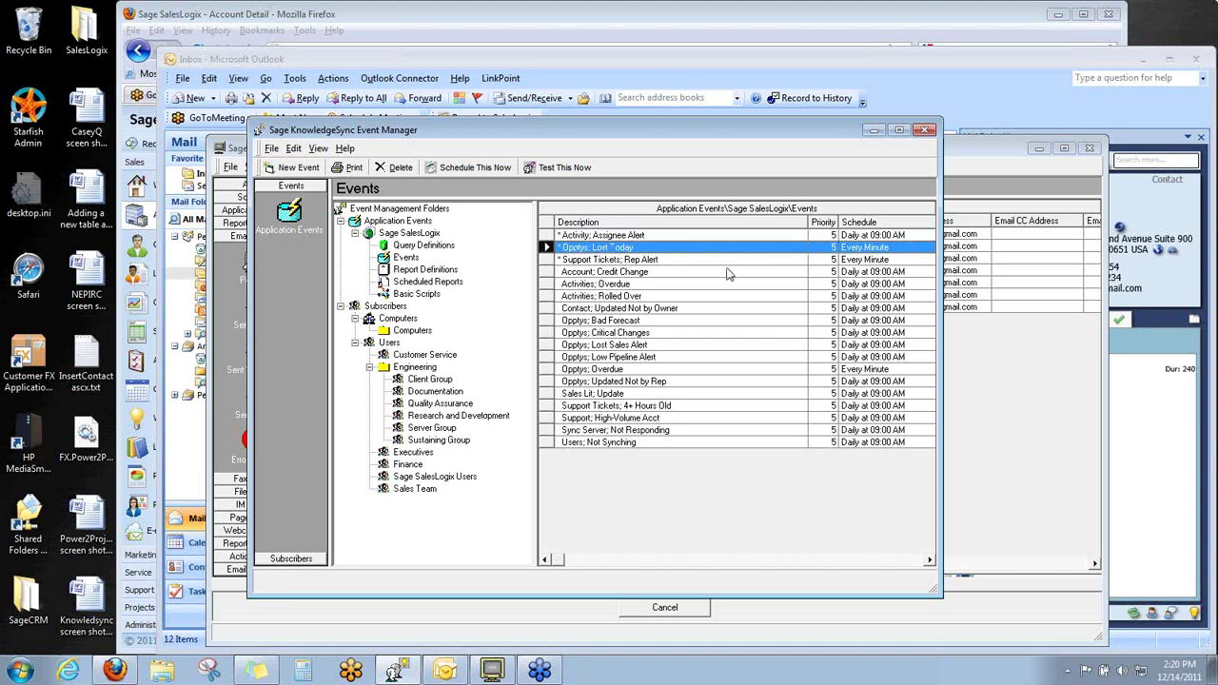
pyautogui.click(729, 273)
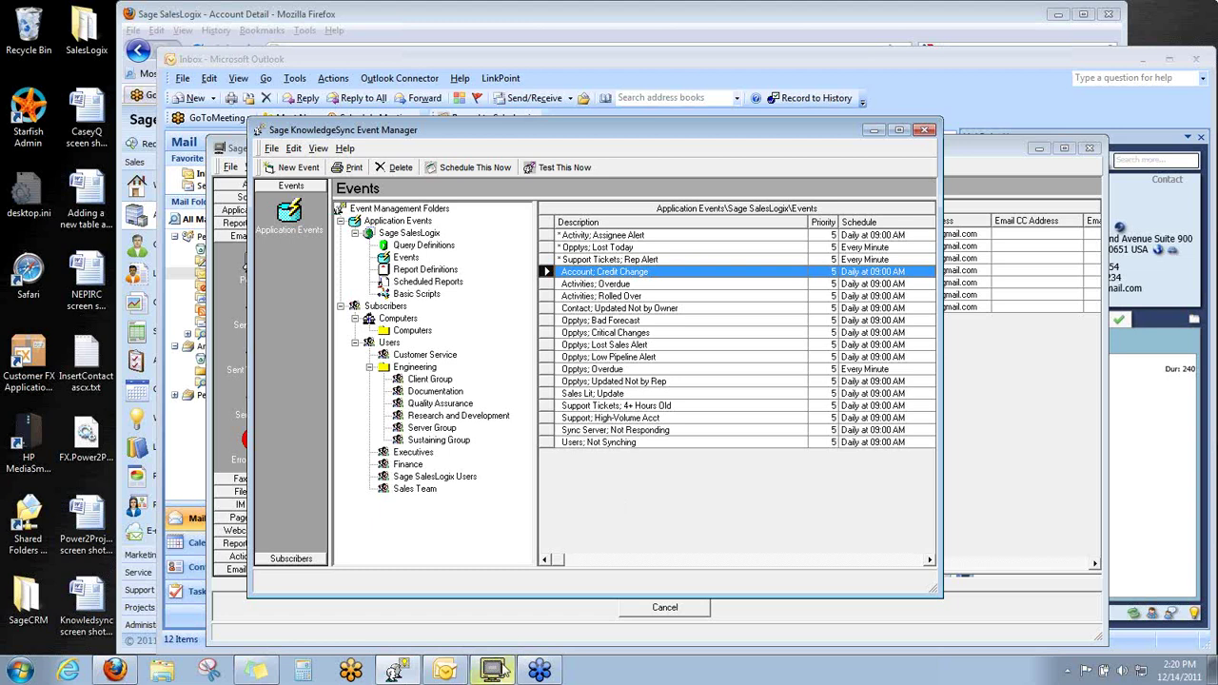
pyautogui.click(492, 671)
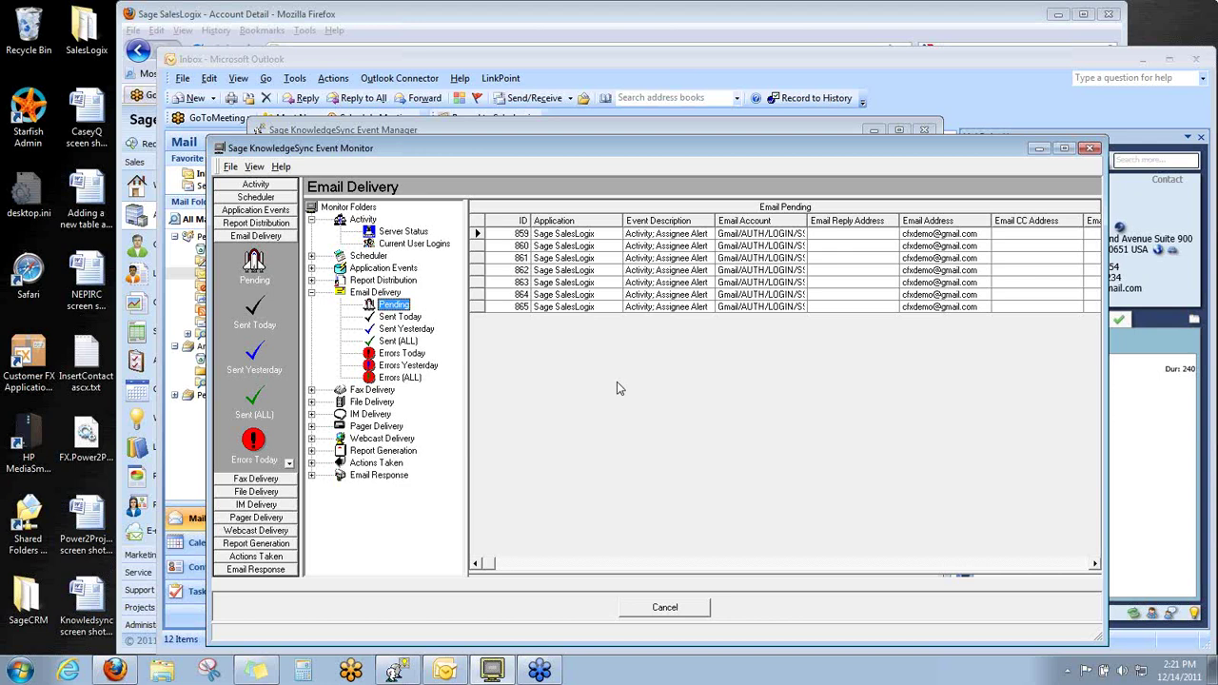
# Step: Switch to Sage KnowledgeSync Event Manager and open the Opptys; Lost Today event to view its schedule settings
pyautogui.click(516, 128)
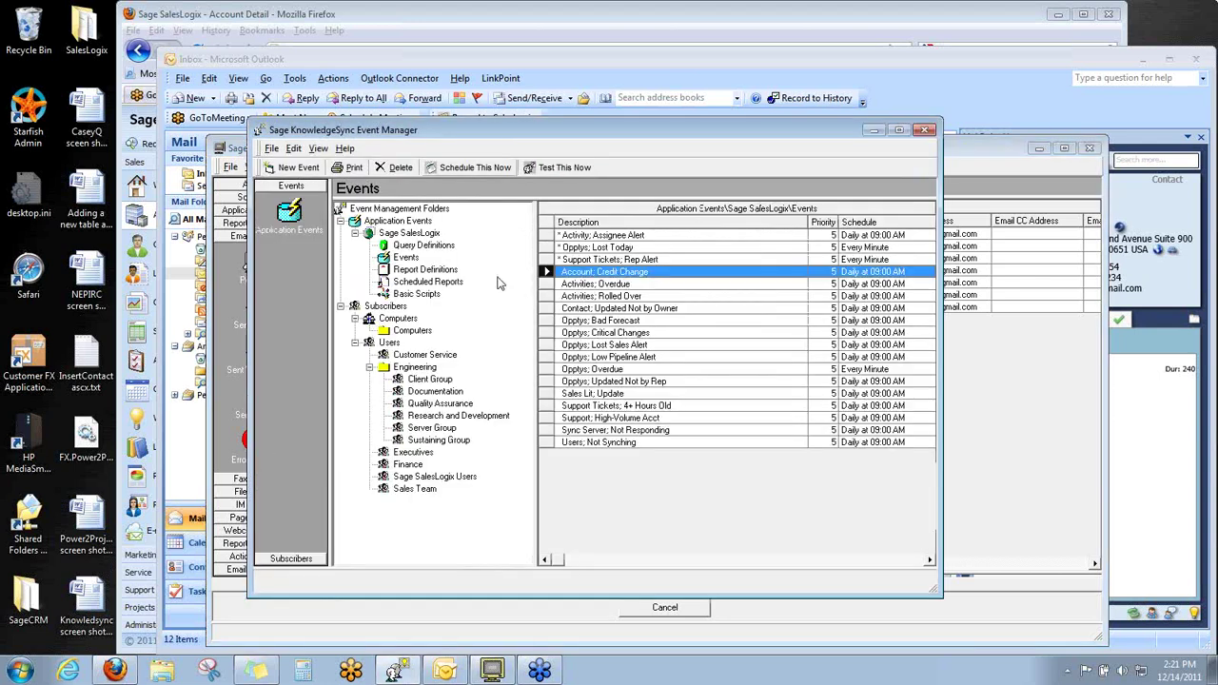
pyautogui.click(408, 259)
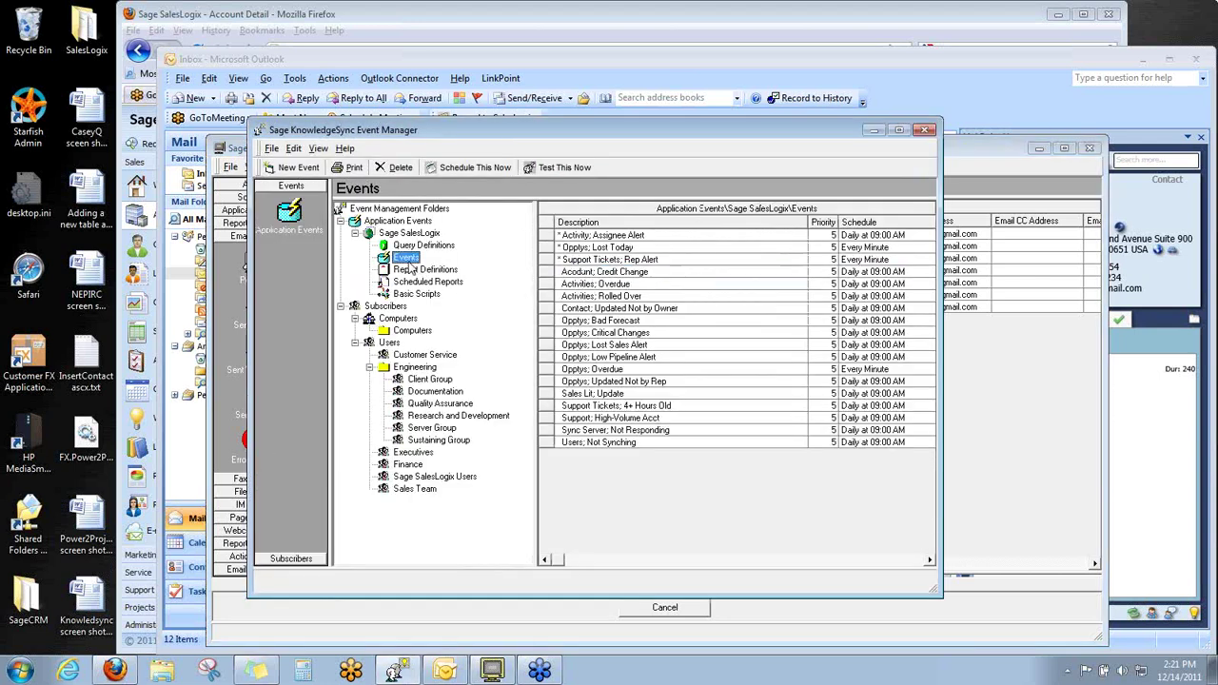
pyautogui.click(609, 249)
pyautogui.doubleClick(610, 249)
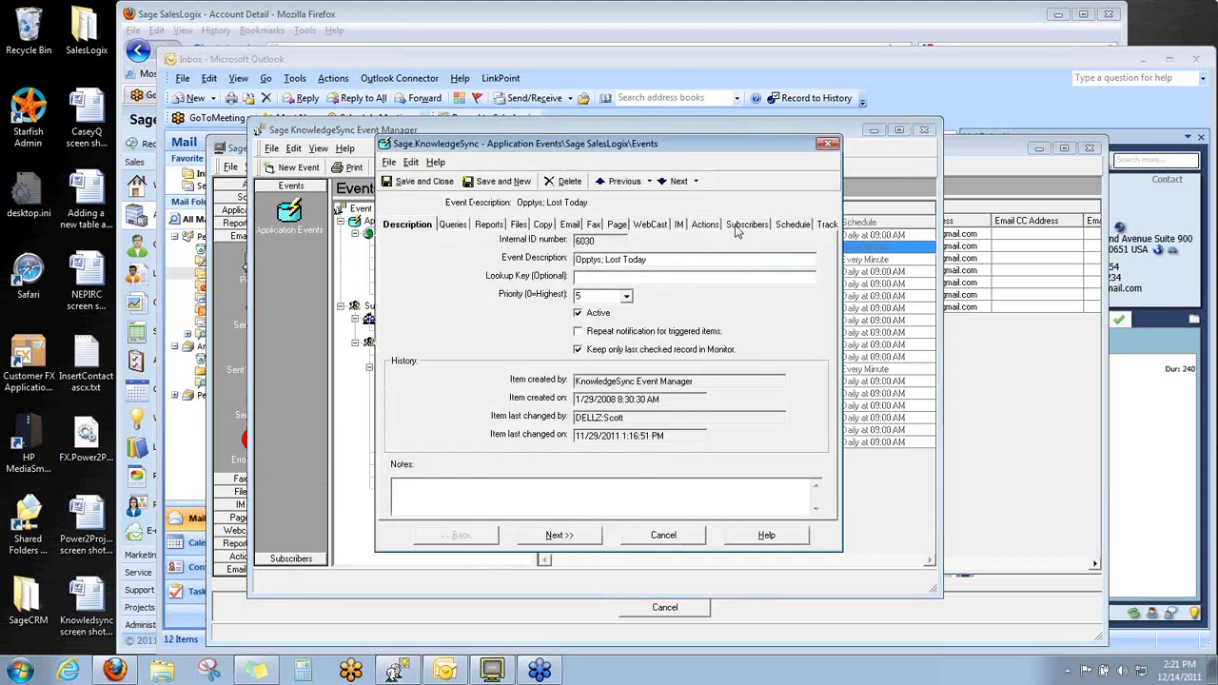
pyautogui.click(786, 225)
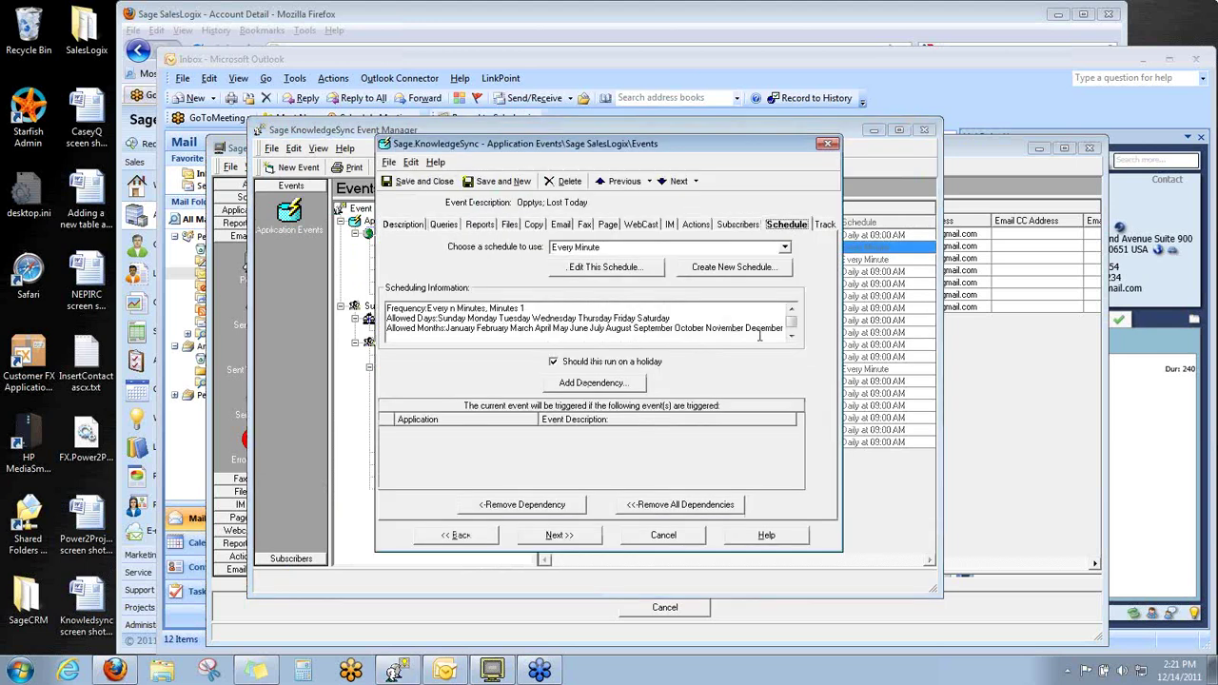
# Step: Examine the Every Minute schedule's frequency and its allowed months, days and daily time range, closing the schedule without changes
pyautogui.click(623, 272)
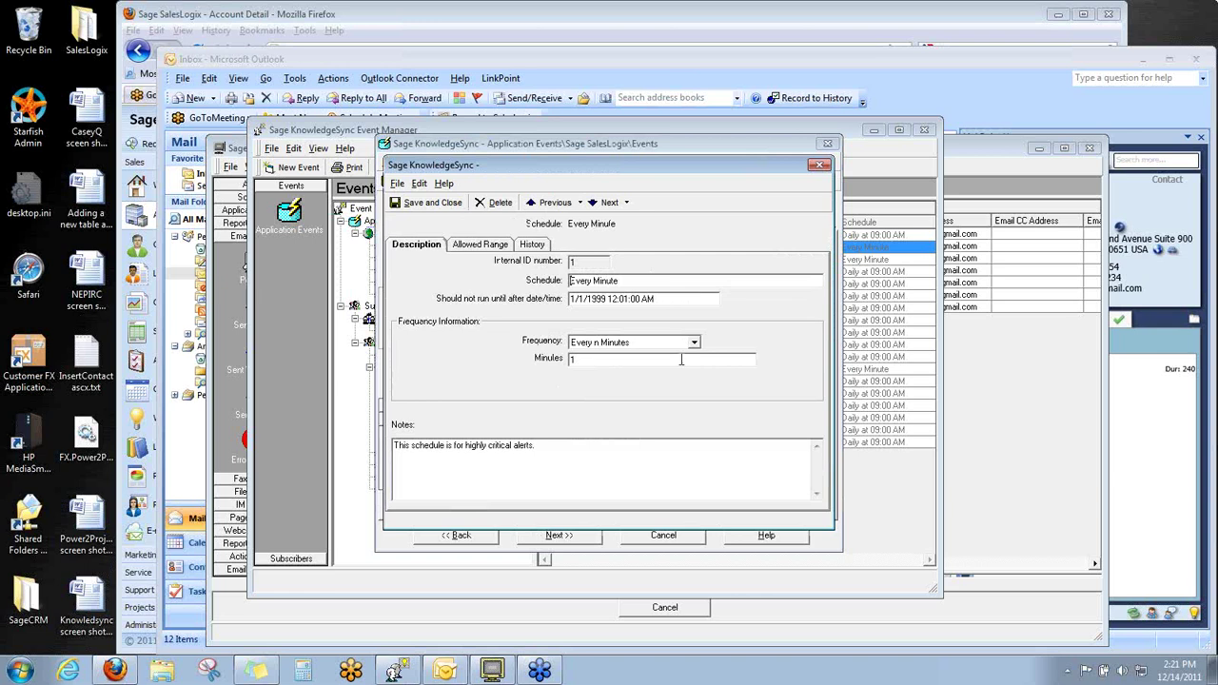
pyautogui.click(495, 249)
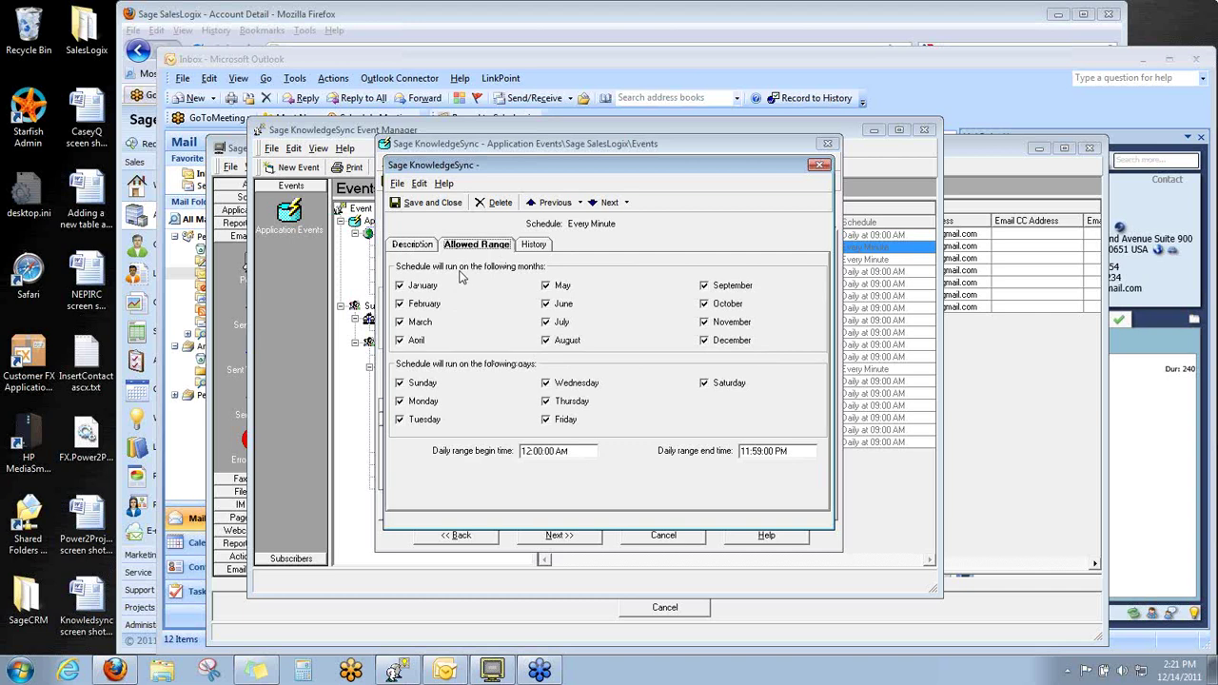
pyautogui.click(410, 250)
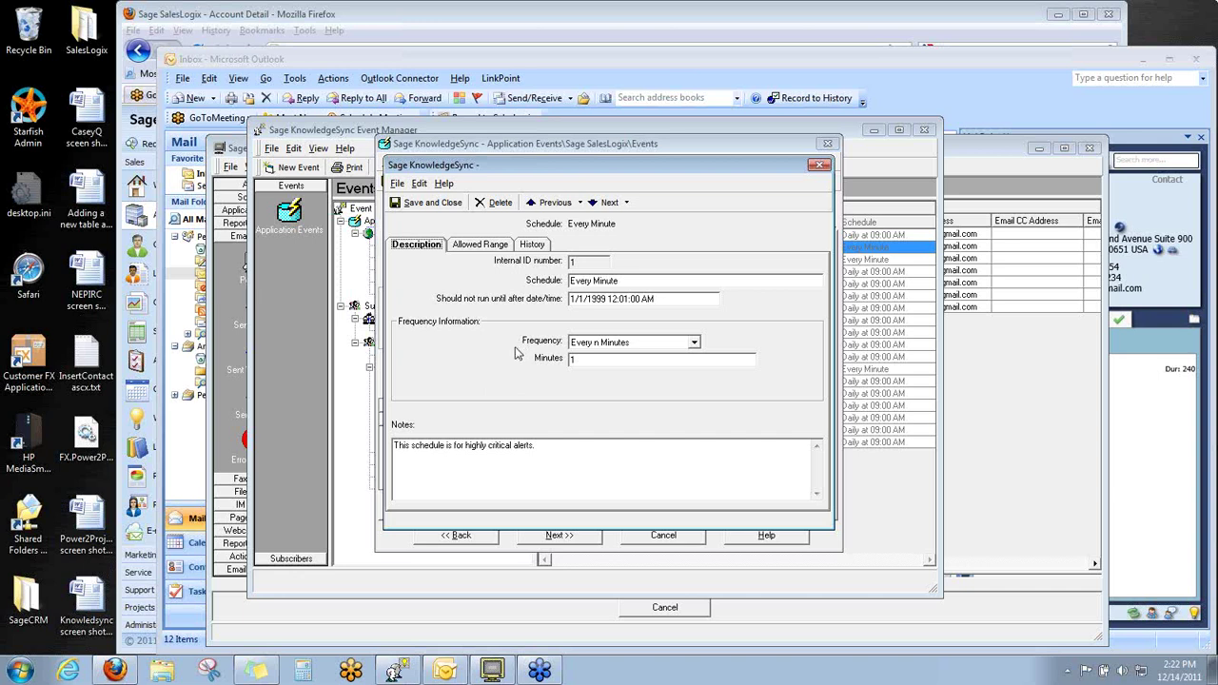
pyautogui.click(485, 248)
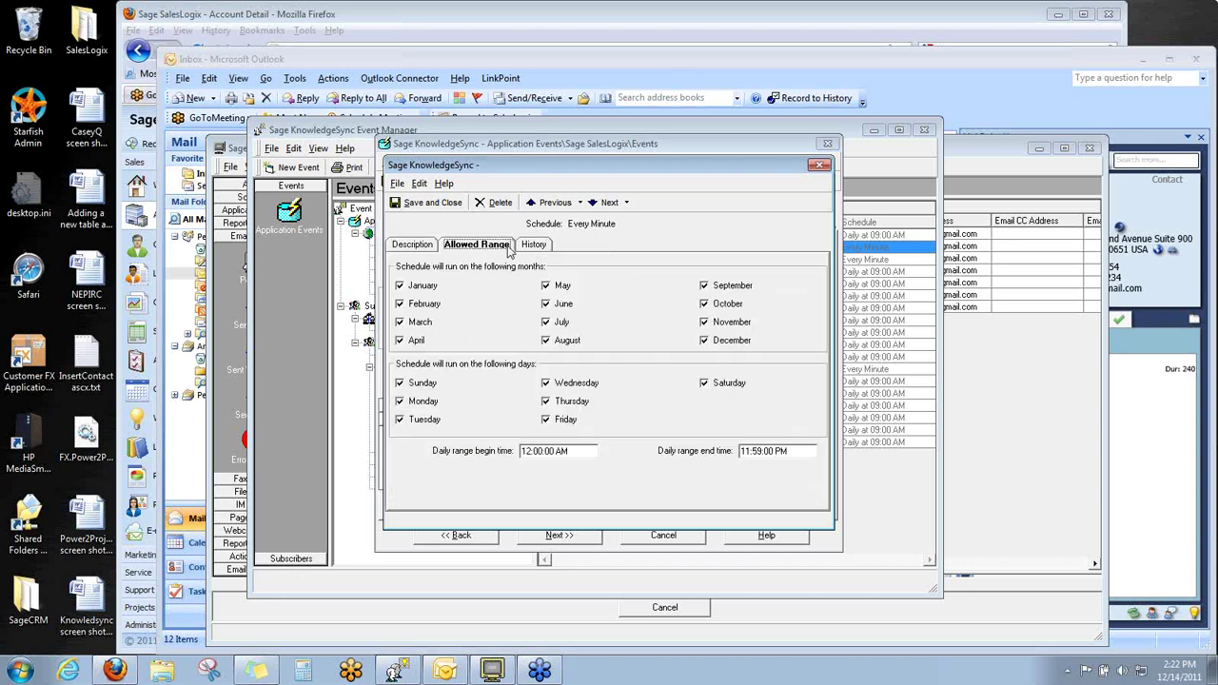
pyautogui.click(427, 248)
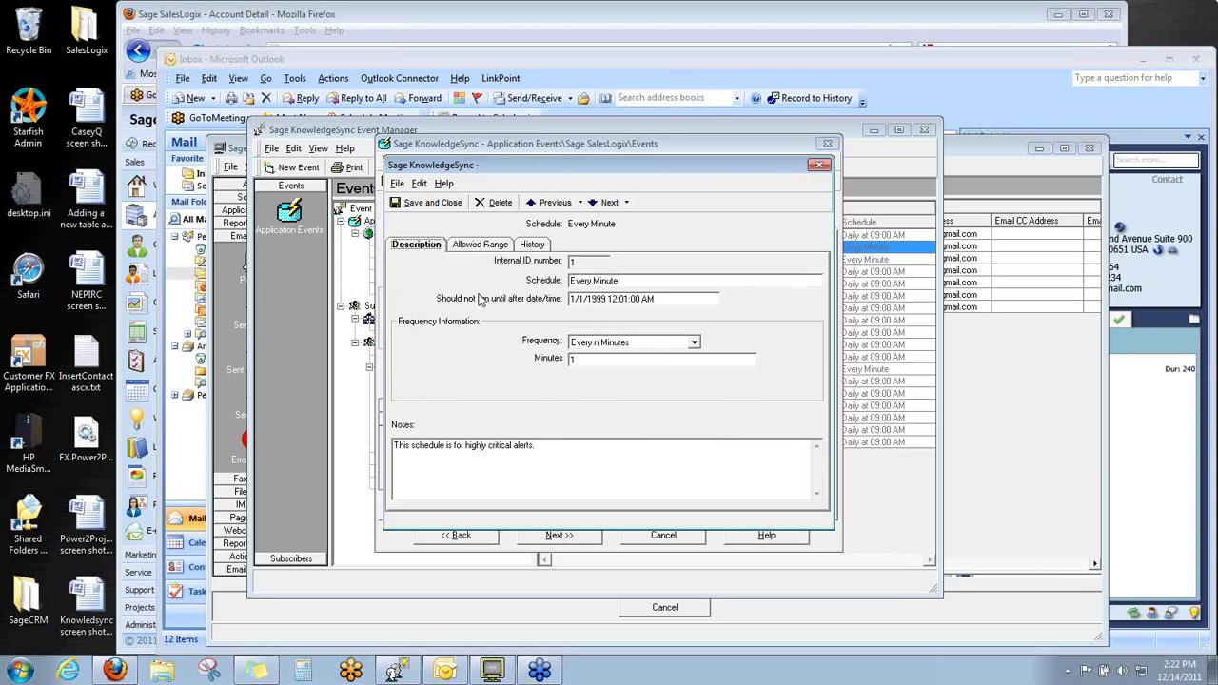
pyautogui.moveTo(523, 172); pyautogui.dragTo(507, 203)
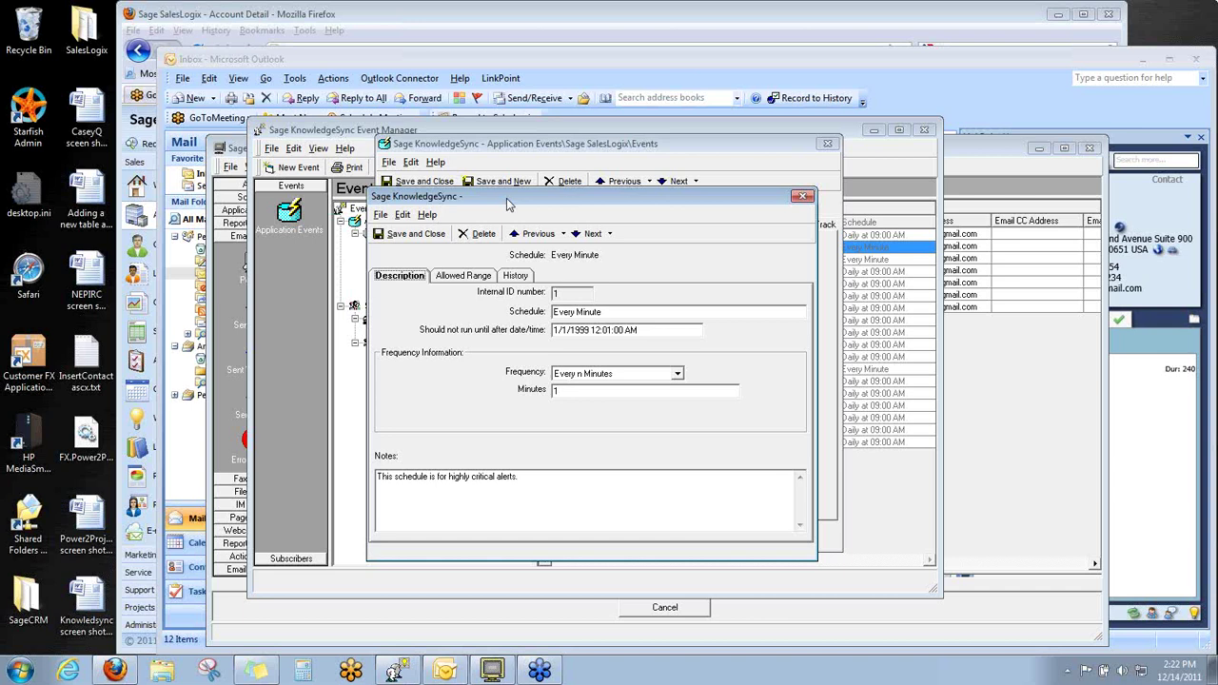
pyautogui.click(802, 197)
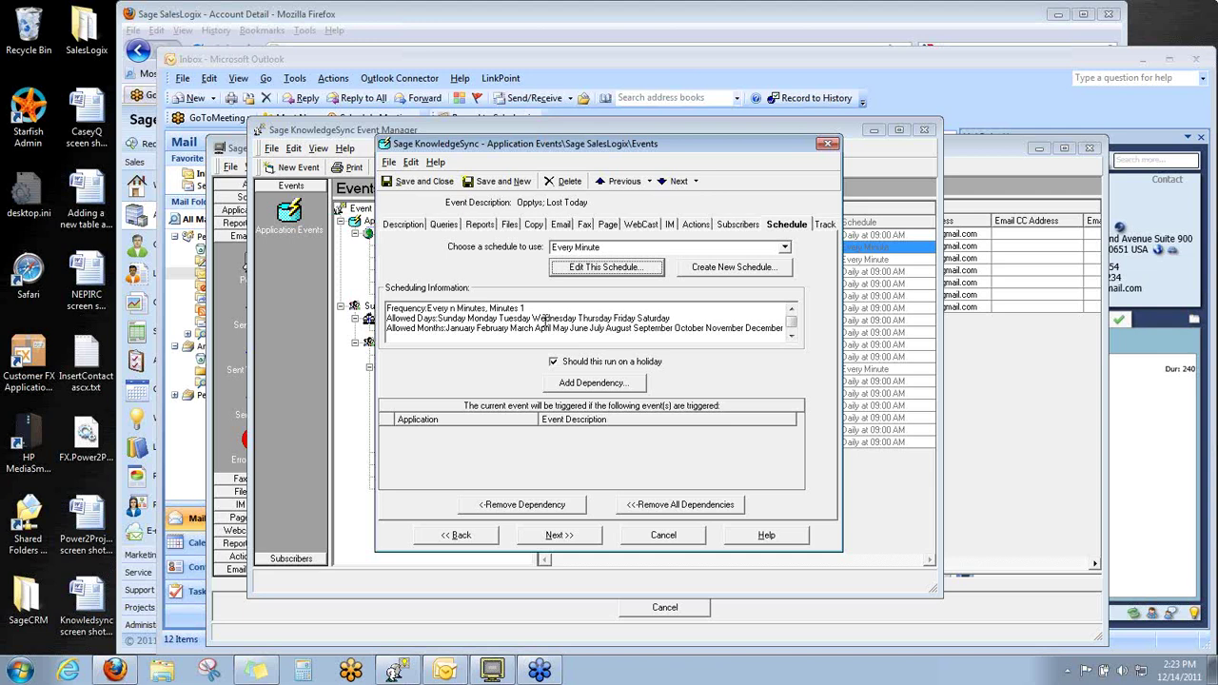
pyautogui.click(1021, 327)
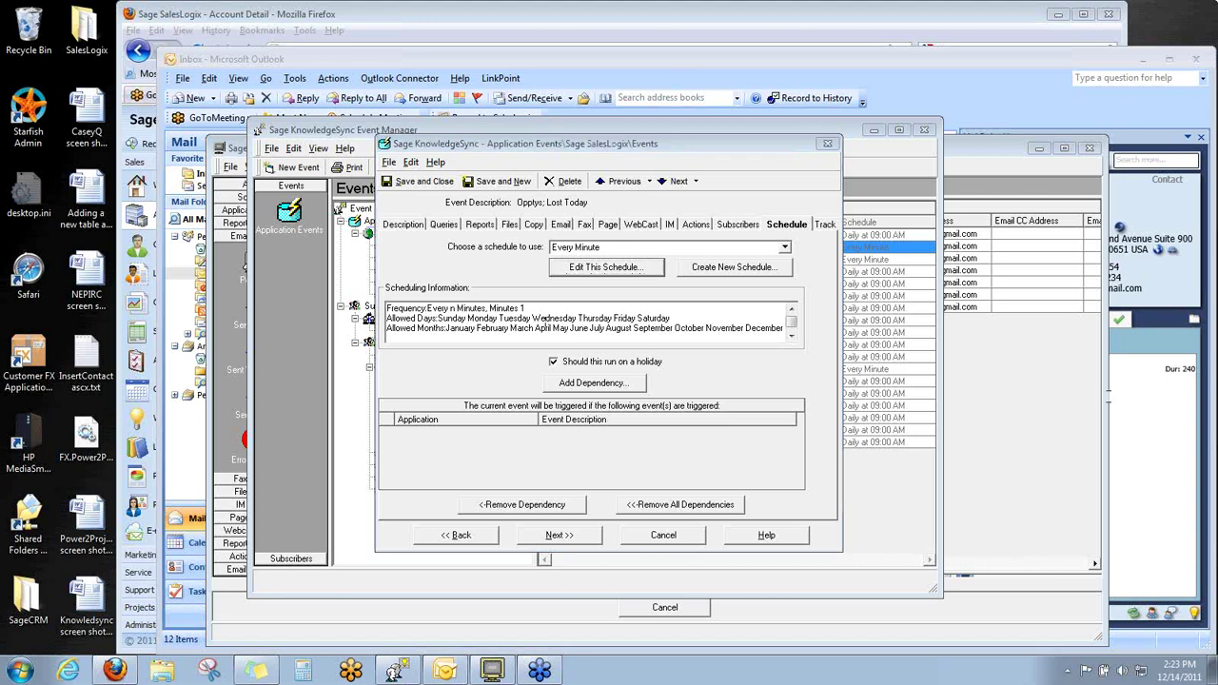